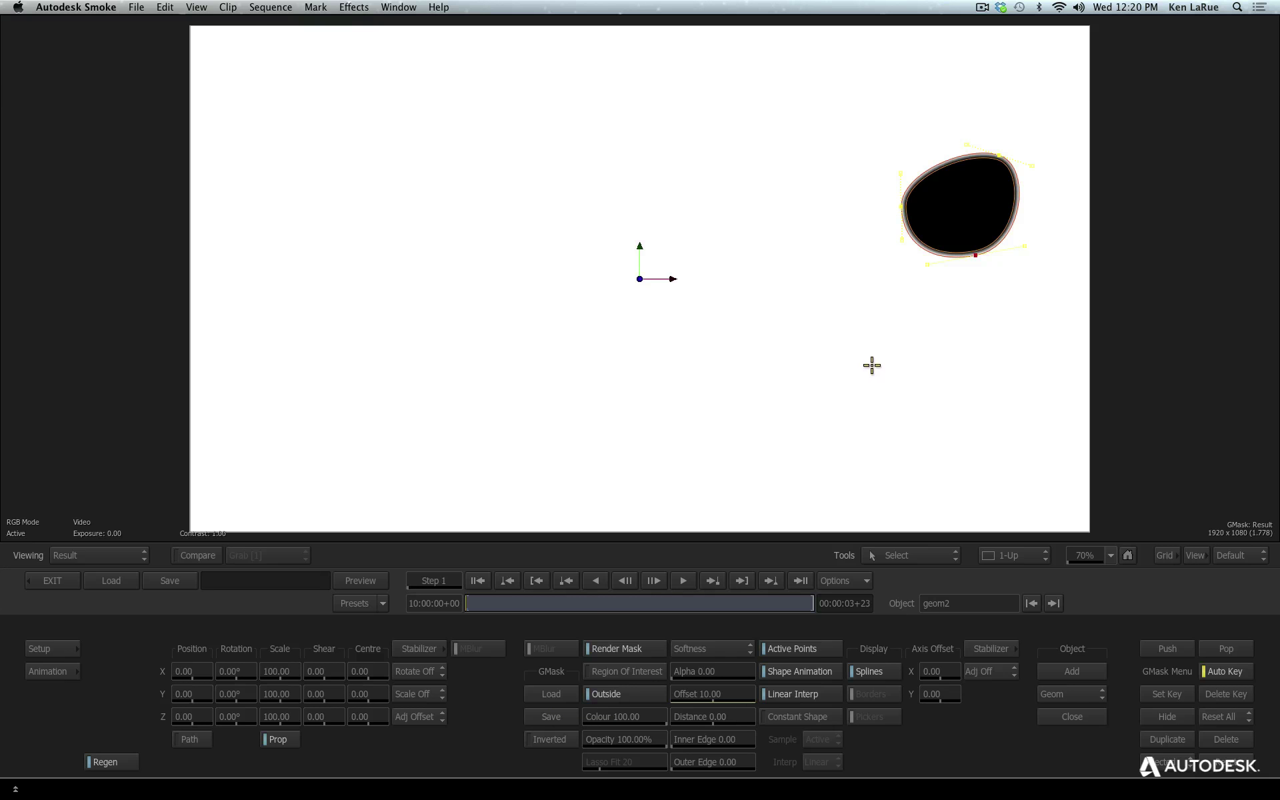
# - View the front clip and load the Contact_Lens_01 tracking setup into the garbage mask's position stabilizer, returning to the mask settings
pyautogui.press('F1')
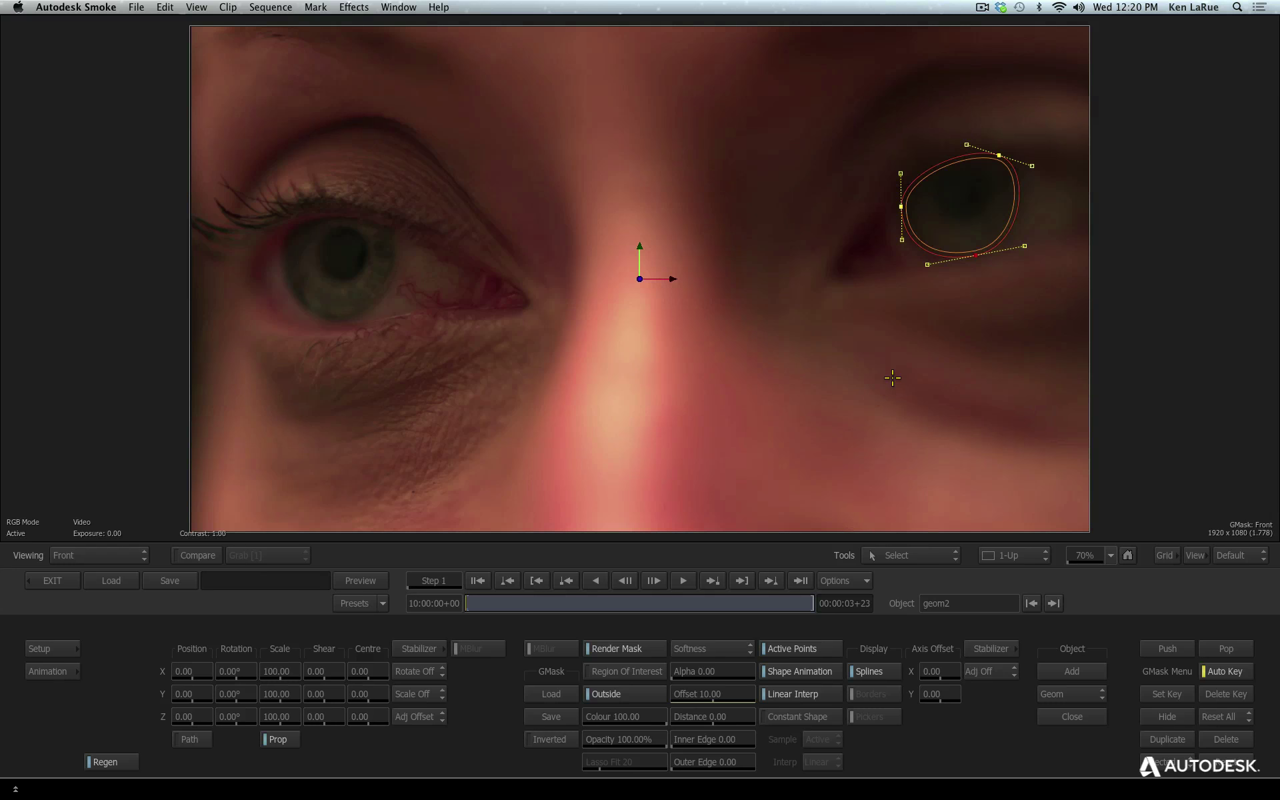
pyautogui.moveTo(490, 603); pyautogui.dragTo(311, 687)
pyautogui.click(428, 643)
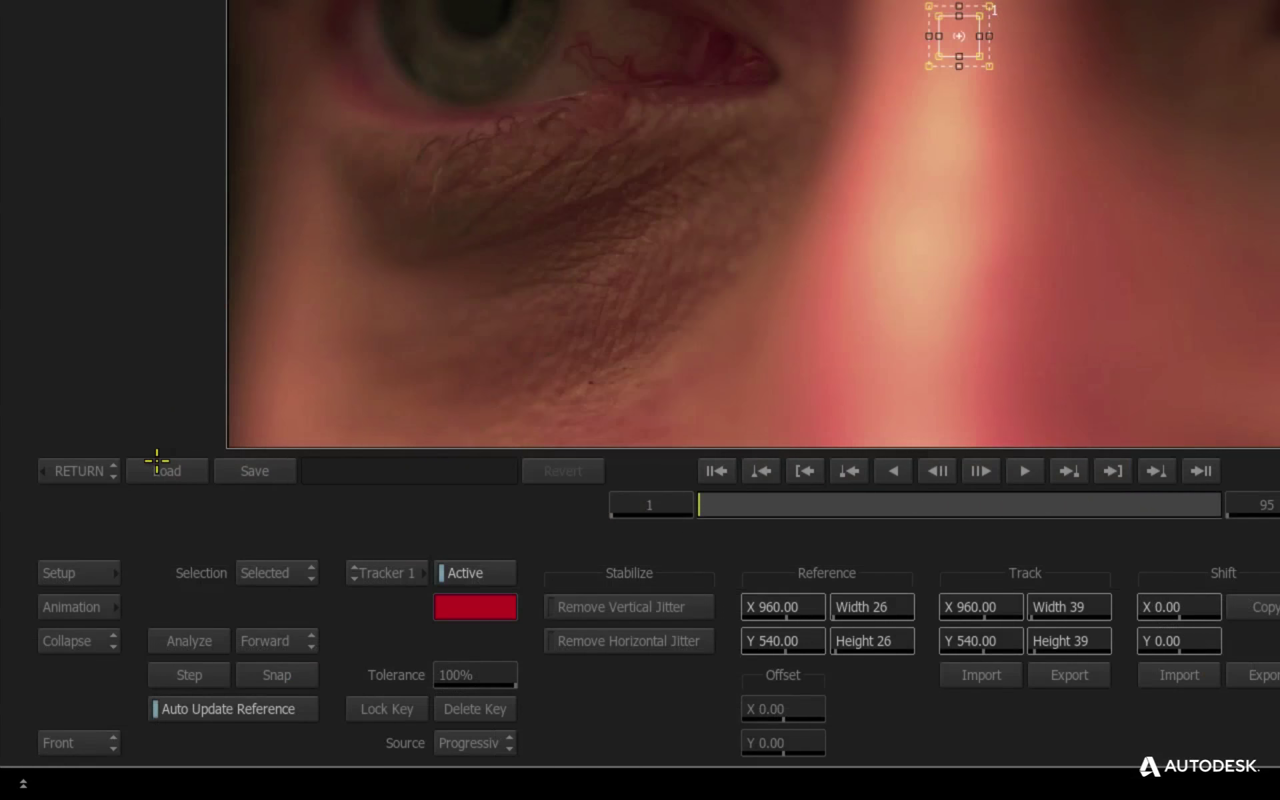
pyautogui.click(163, 468)
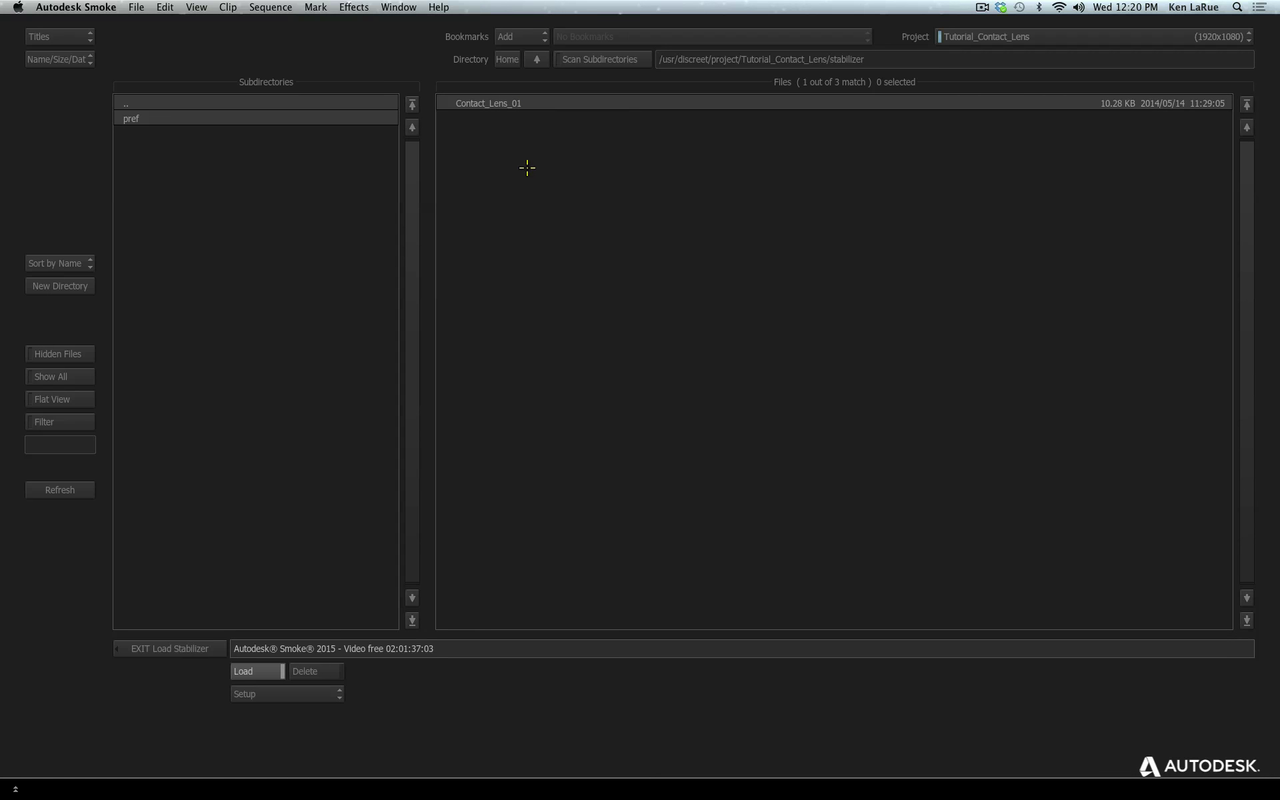
pyautogui.click(503, 103)
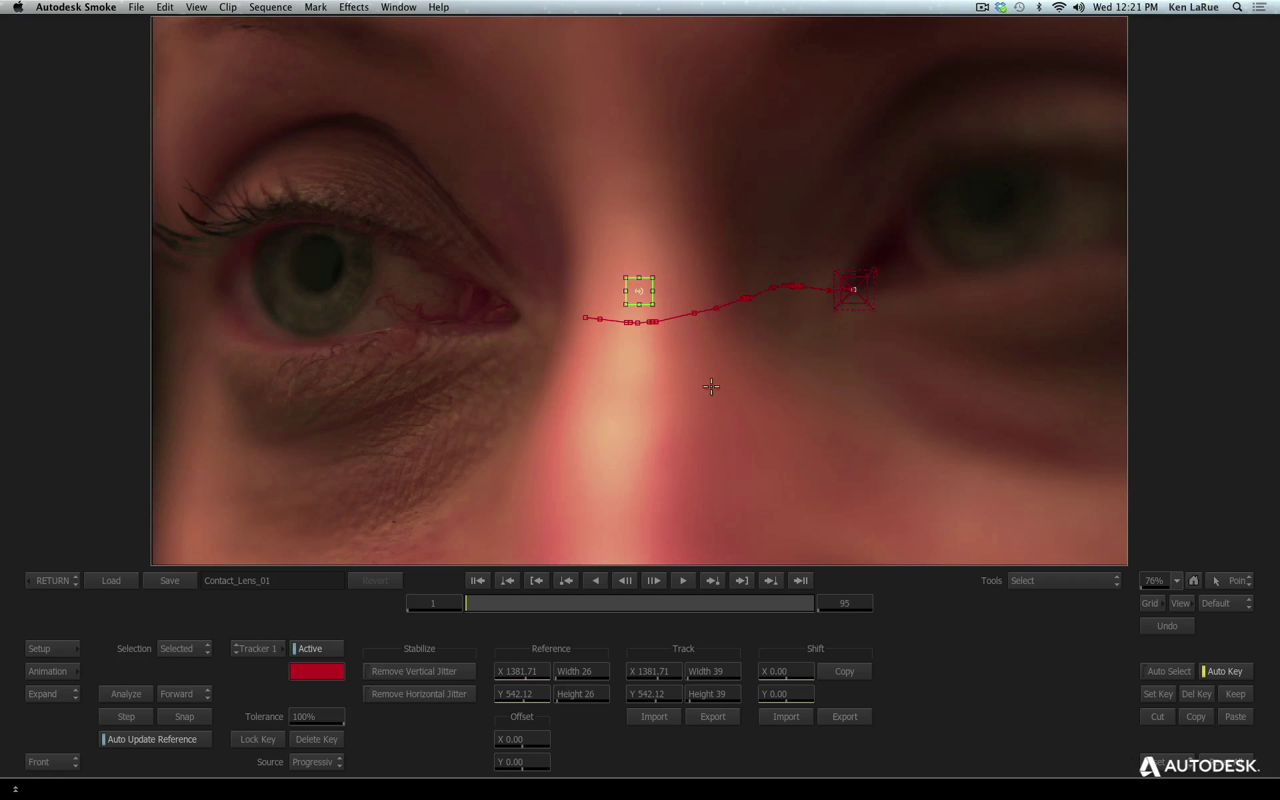
pyautogui.click(50, 581)
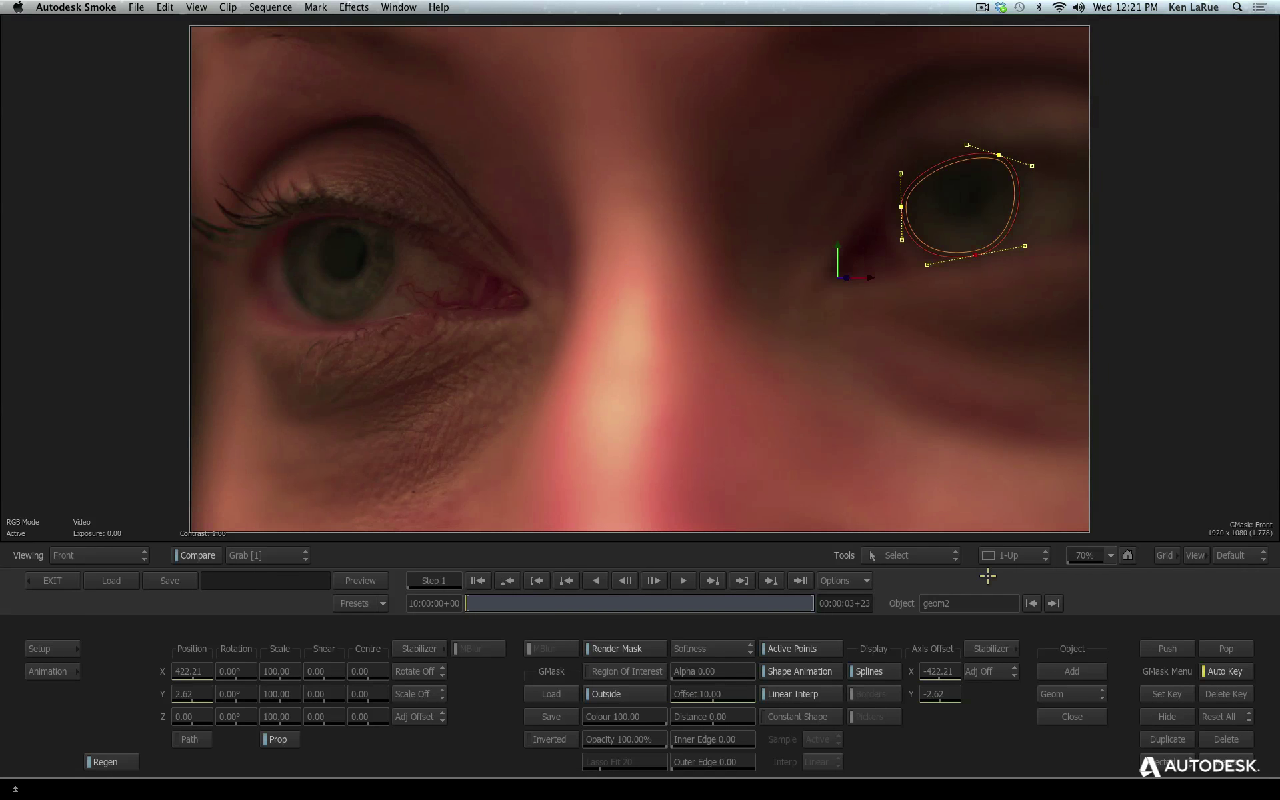
# - Scrub through the shot to check the tracked mask, stopping at frame 13, and switch the time display to frames
pyautogui.click(525, 602)
pyautogui.moveTo(525, 602); pyautogui.dragTo(467, 604)
pyautogui.moveTo(470, 604); pyautogui.dragTo(550, 601)
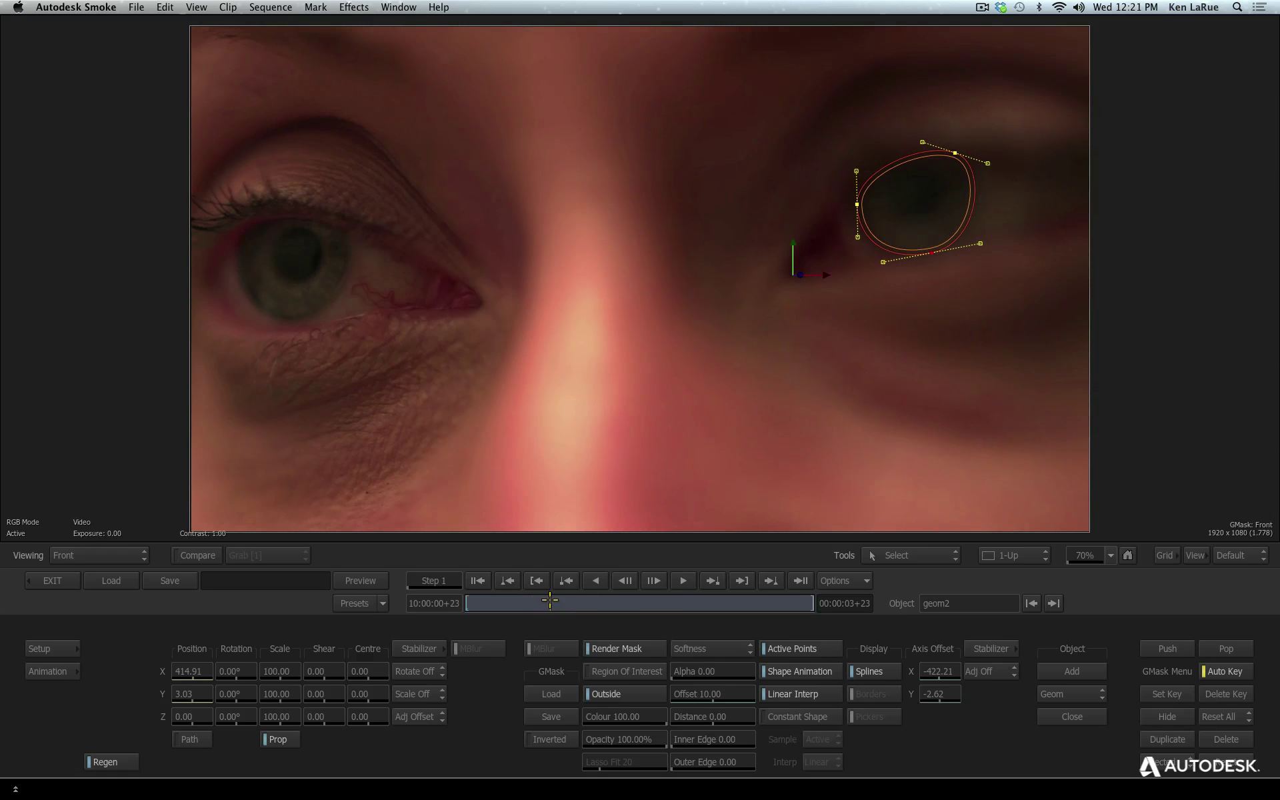
pyautogui.moveTo(549, 600); pyautogui.dragTo(509, 608)
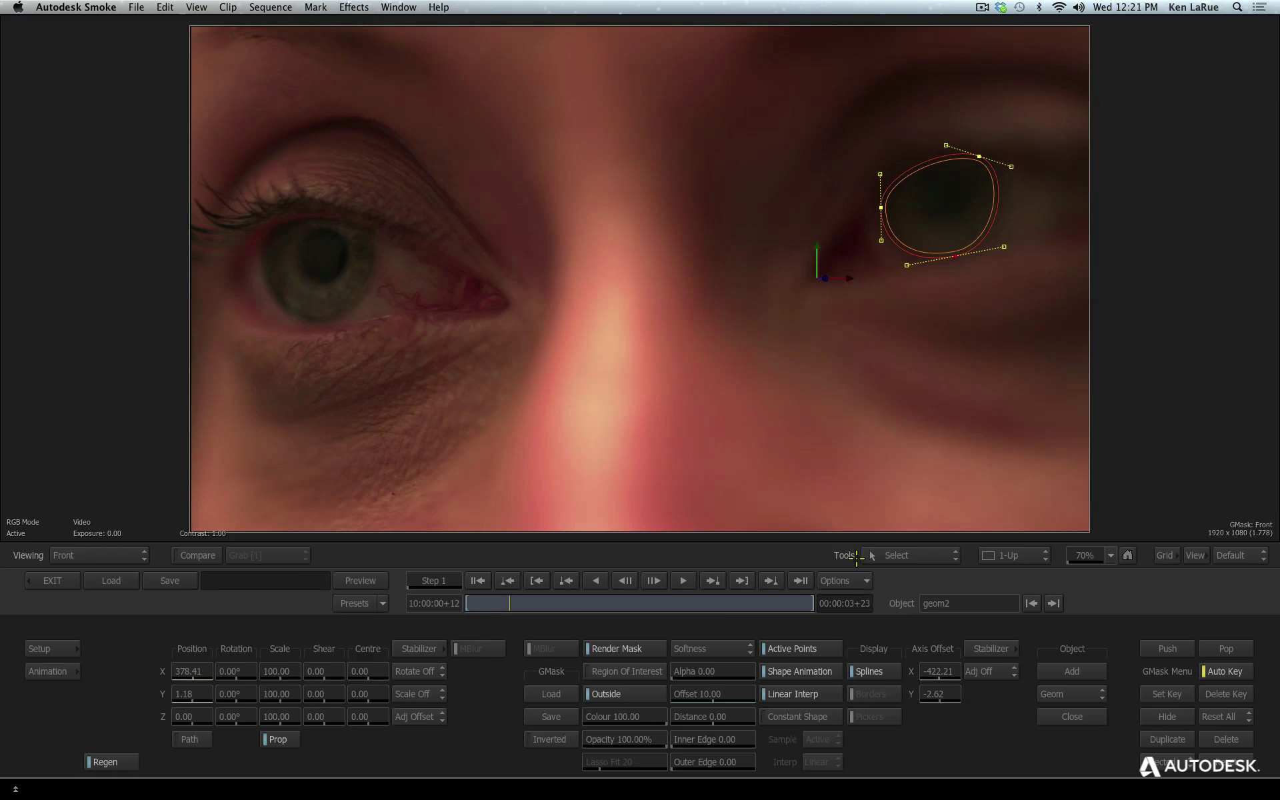
pyautogui.click(853, 577)
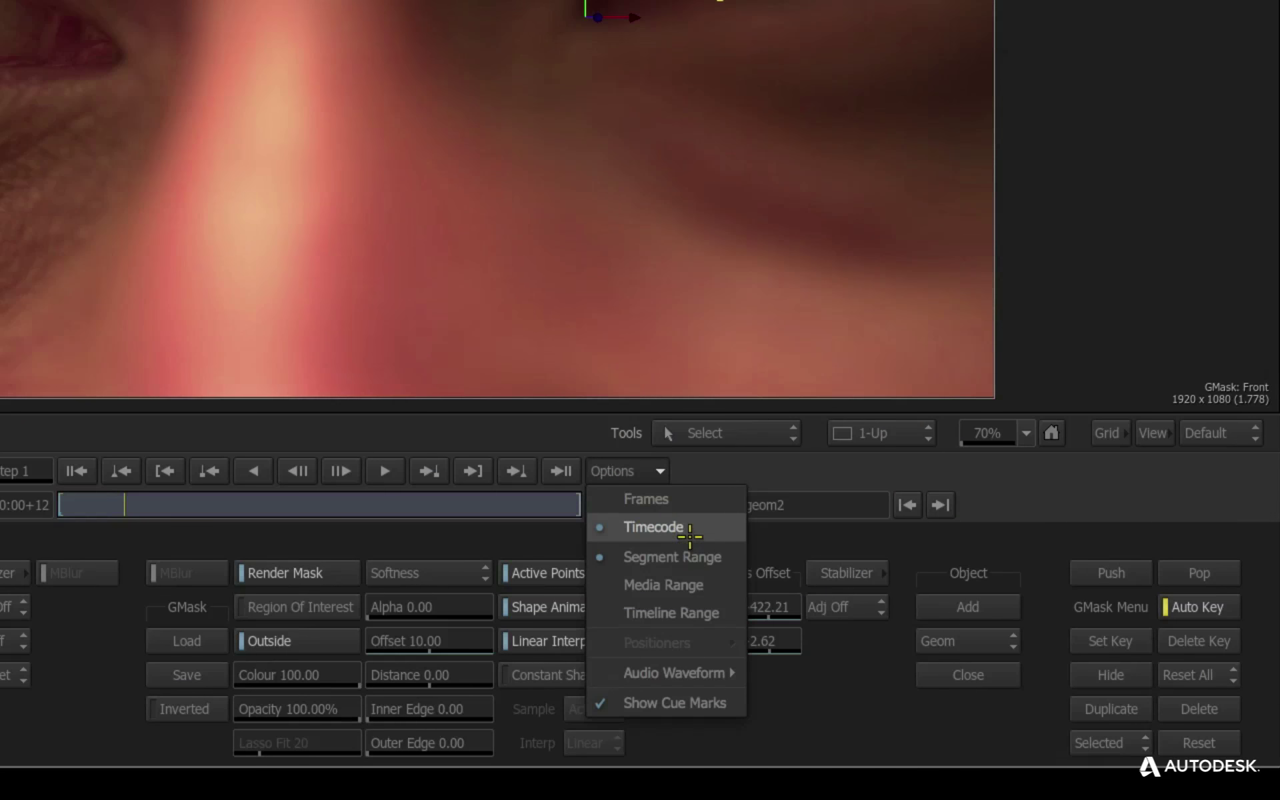
pyautogui.click(679, 498)
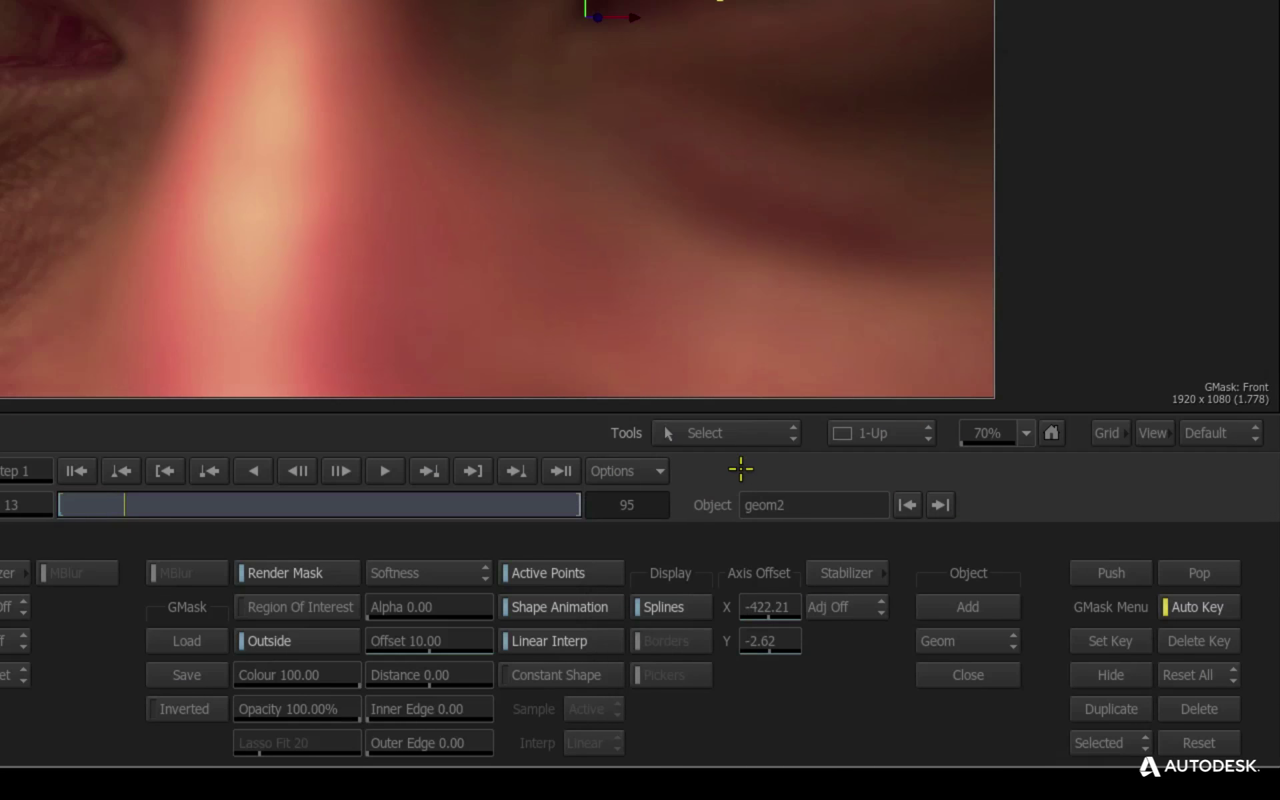
# - Step between the neighbouring frames to find where the blink begins and set a mask shape keyframe at frame 14
pyautogui.press('Right')
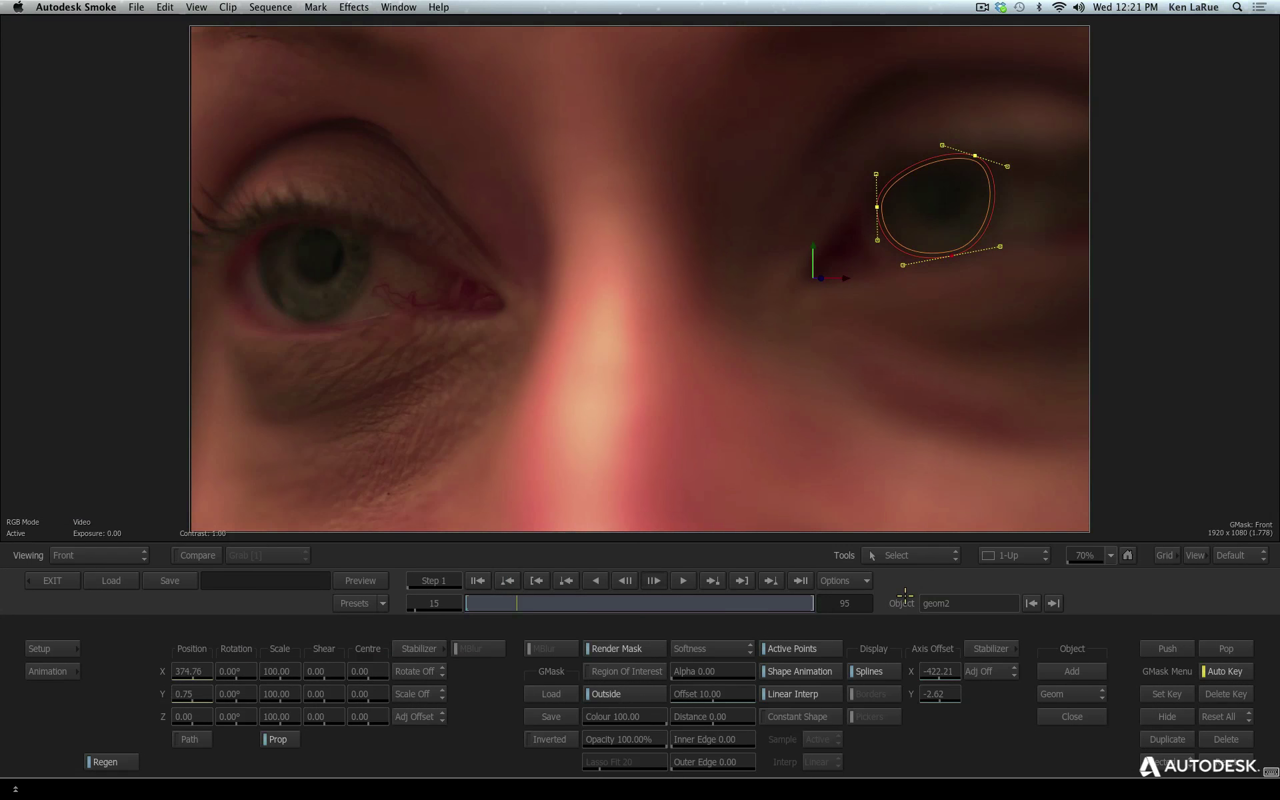
pyautogui.press('Left')
pyautogui.press('Left')
pyautogui.press('Right')
pyautogui.press('Right')
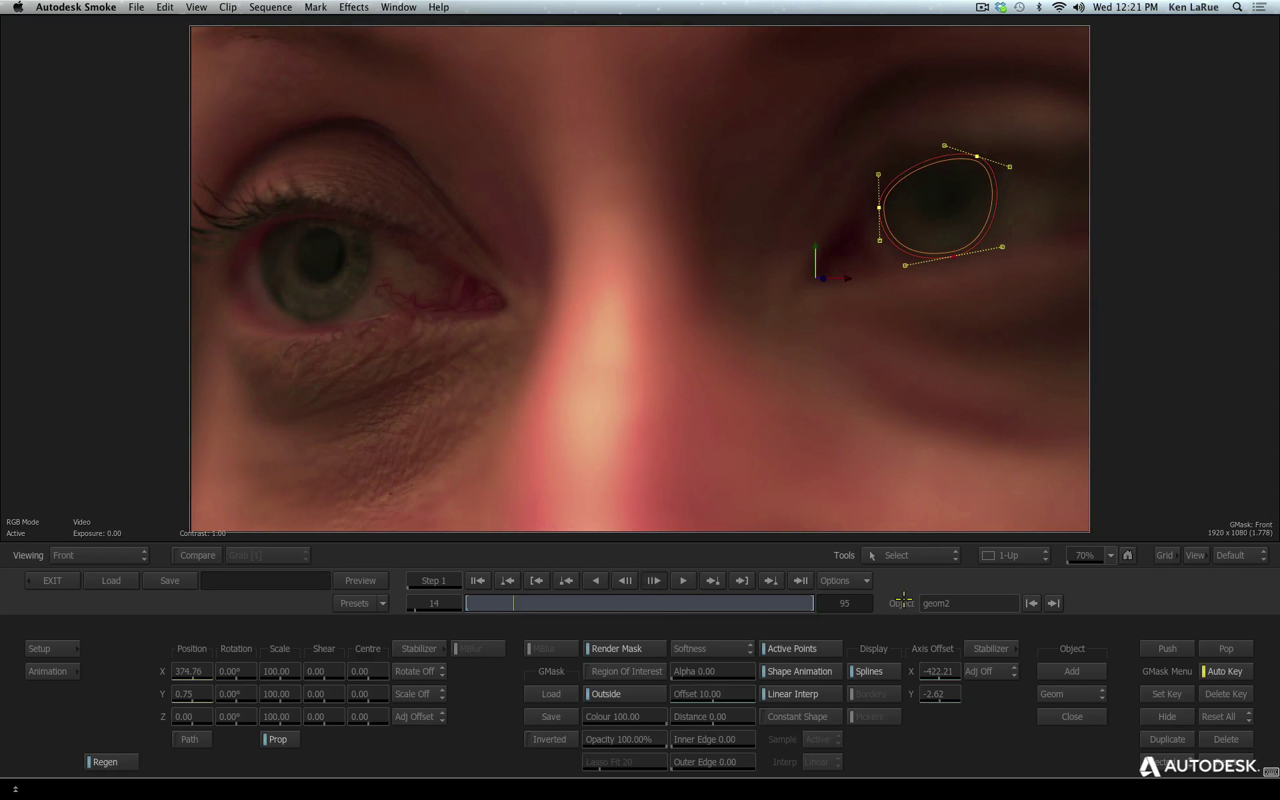
pyautogui.press('Left')
pyautogui.press('Right')
pyautogui.press('Left')
pyautogui.press('Right')
pyautogui.press('Left')
pyautogui.press('Right')
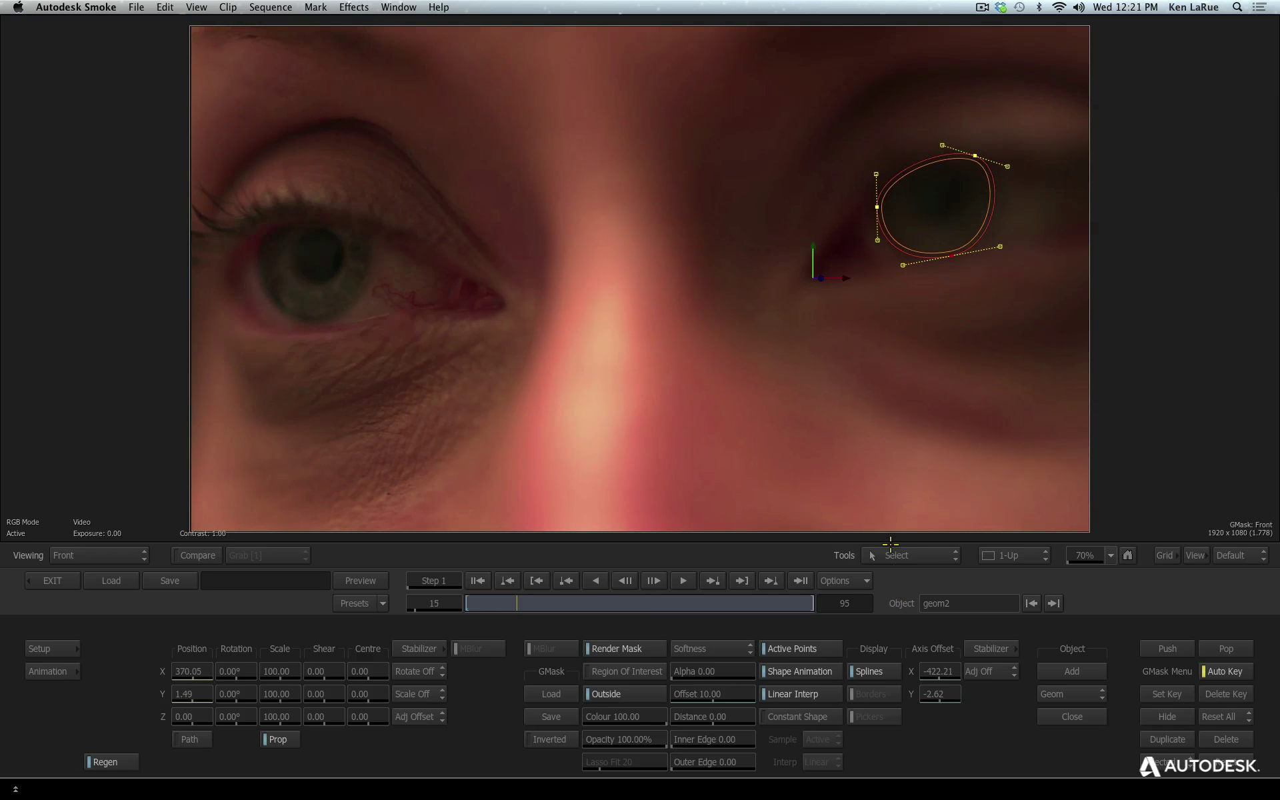
pyautogui.press('Left')
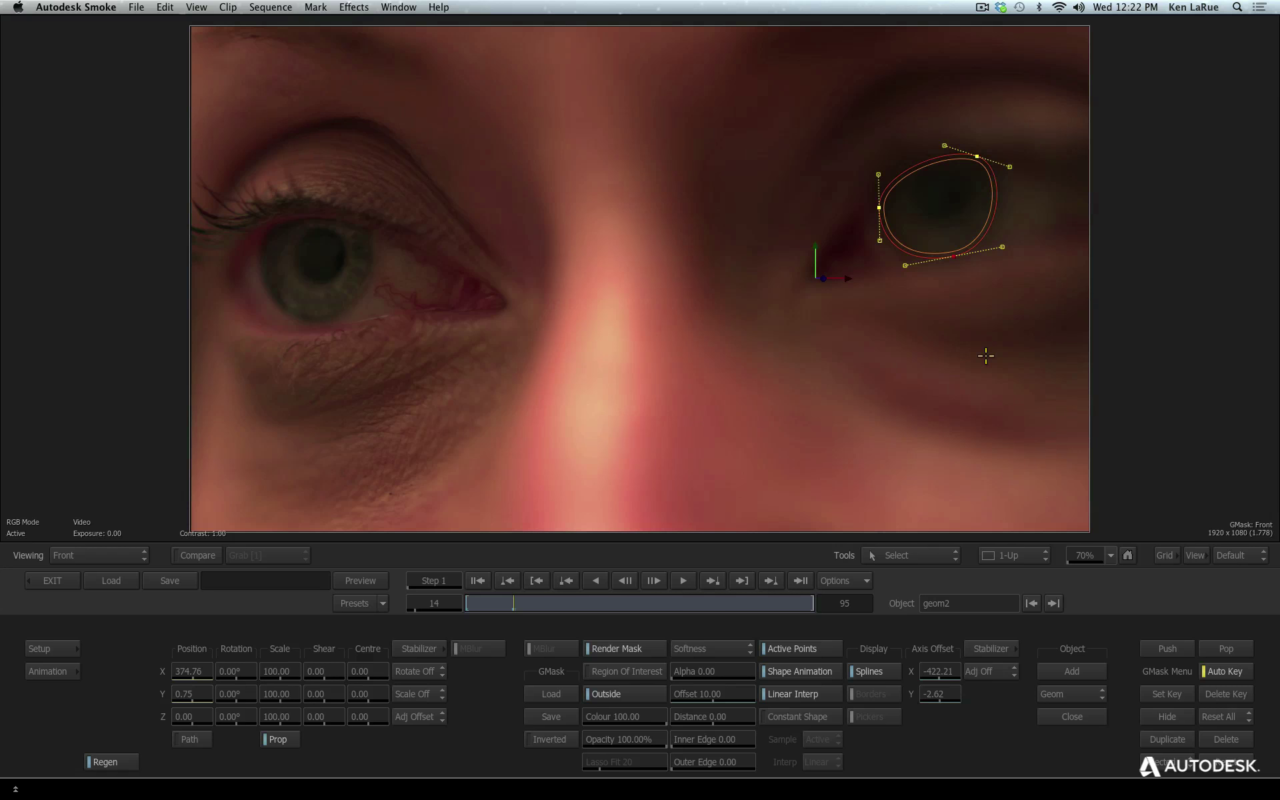
# - Advance to the frame where the eye has reopened after the blink and set a mask shape keyframe at frame 22
pyautogui.press('Right')
pyautogui.press('Right')
pyautogui.press('Right')
pyautogui.press('Right')
pyautogui.press('Right')
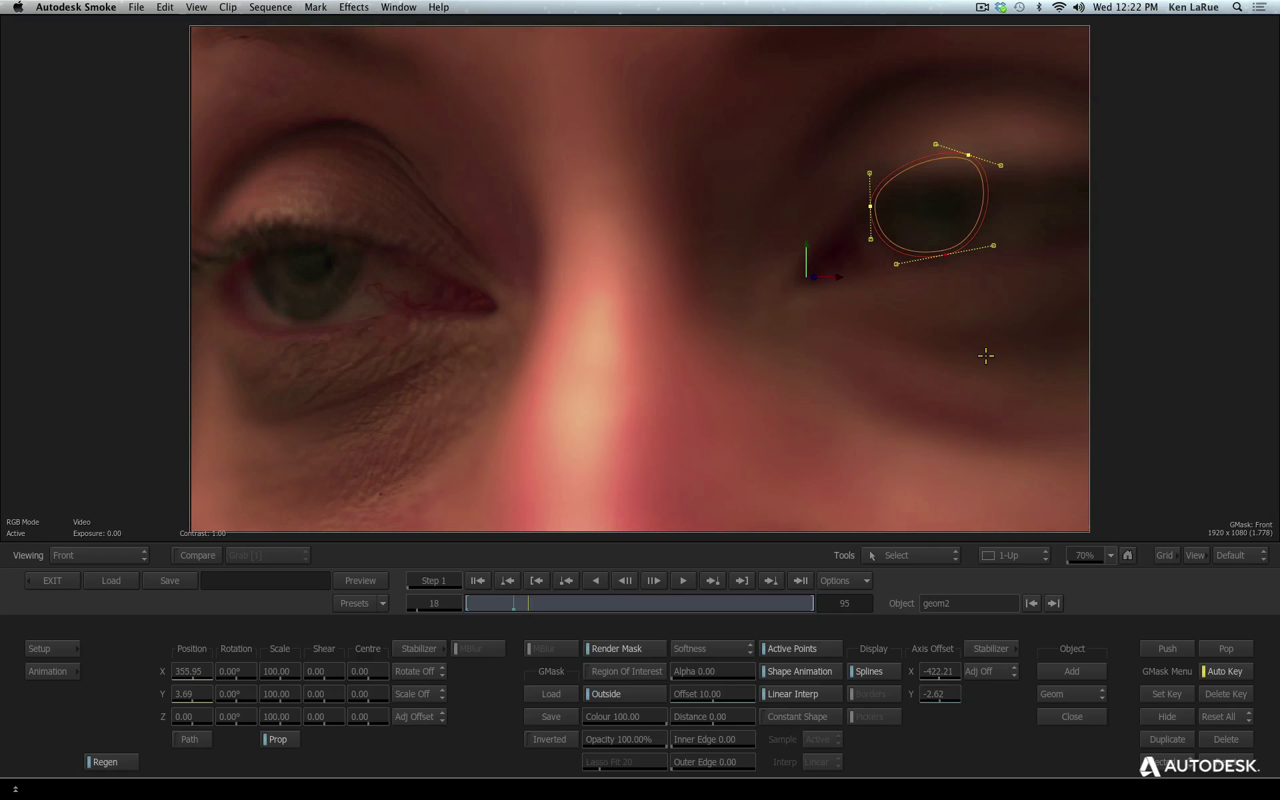
pyautogui.press('Right')
pyautogui.press('Right')
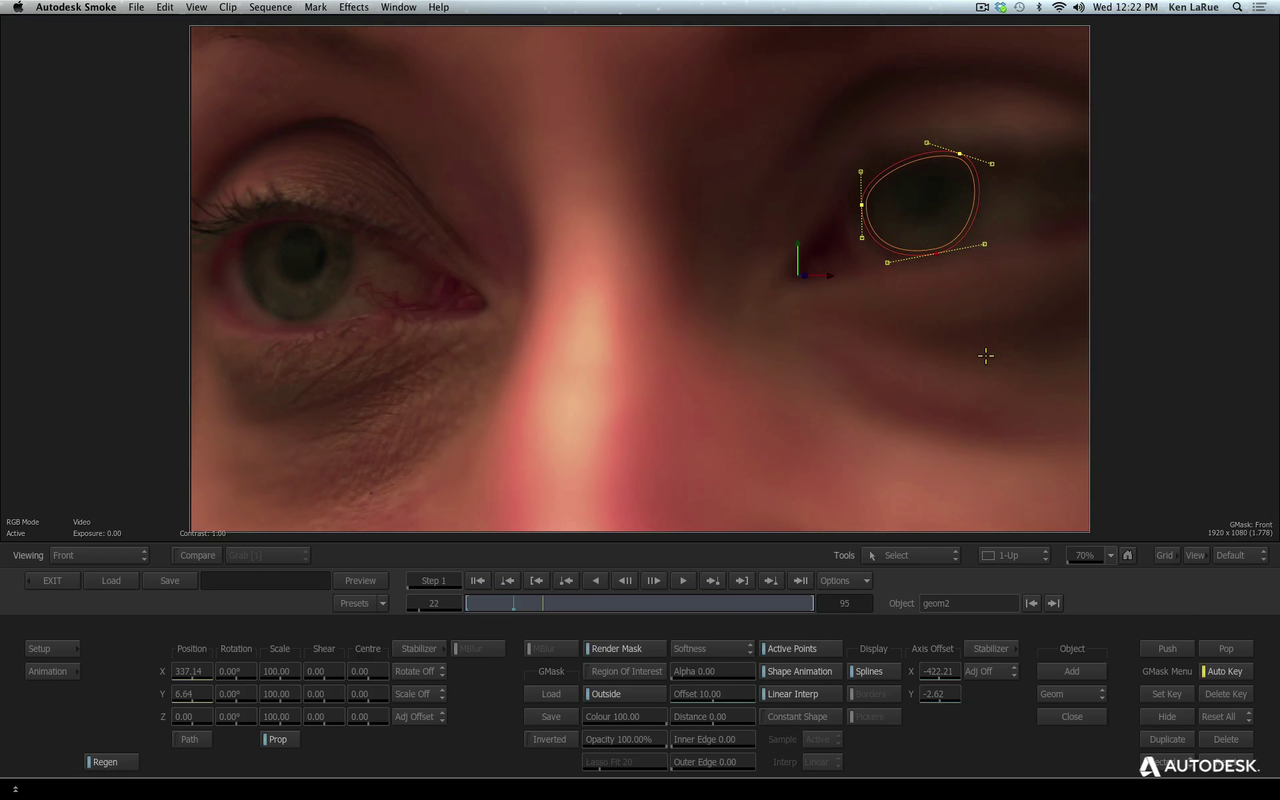
pyautogui.press('Right')
# - At frame 16, lower the mask's inner and upper points so the outline follows the closing eyelid
pyautogui.press('Left')
pyautogui.press('Left')
pyautogui.press('Left')
pyautogui.press('Left')
pyautogui.press('Left')
pyautogui.press('Left')
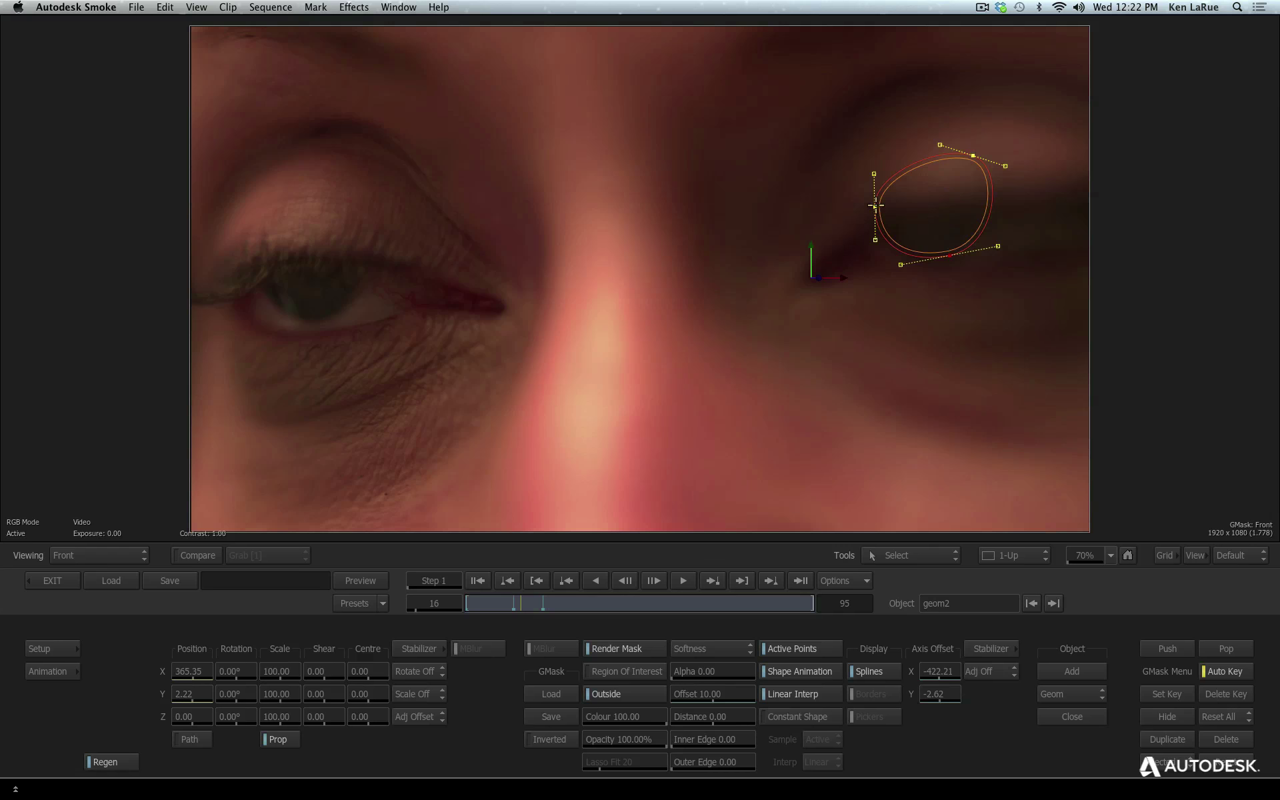
pyautogui.moveTo(875, 207); pyautogui.dragTo(879, 214)
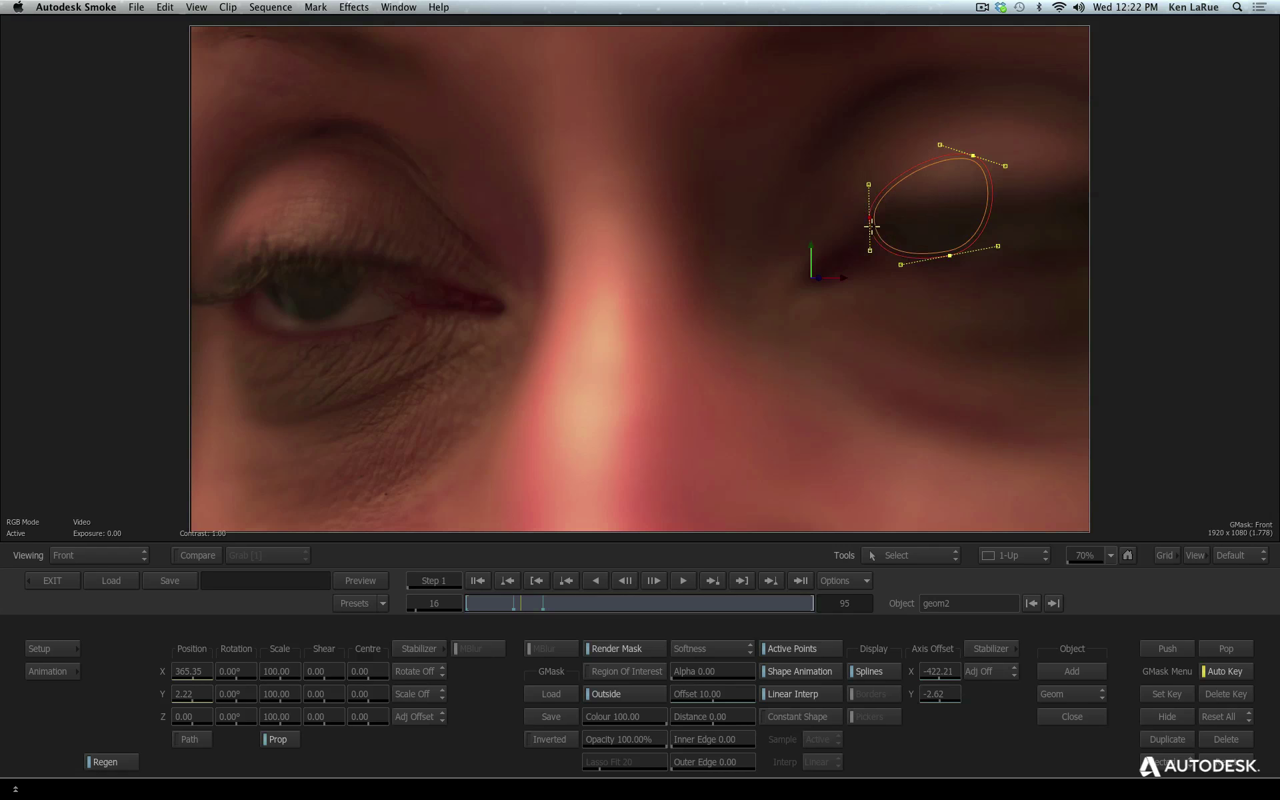
pyautogui.moveTo(878, 215); pyautogui.dragTo(890, 232)
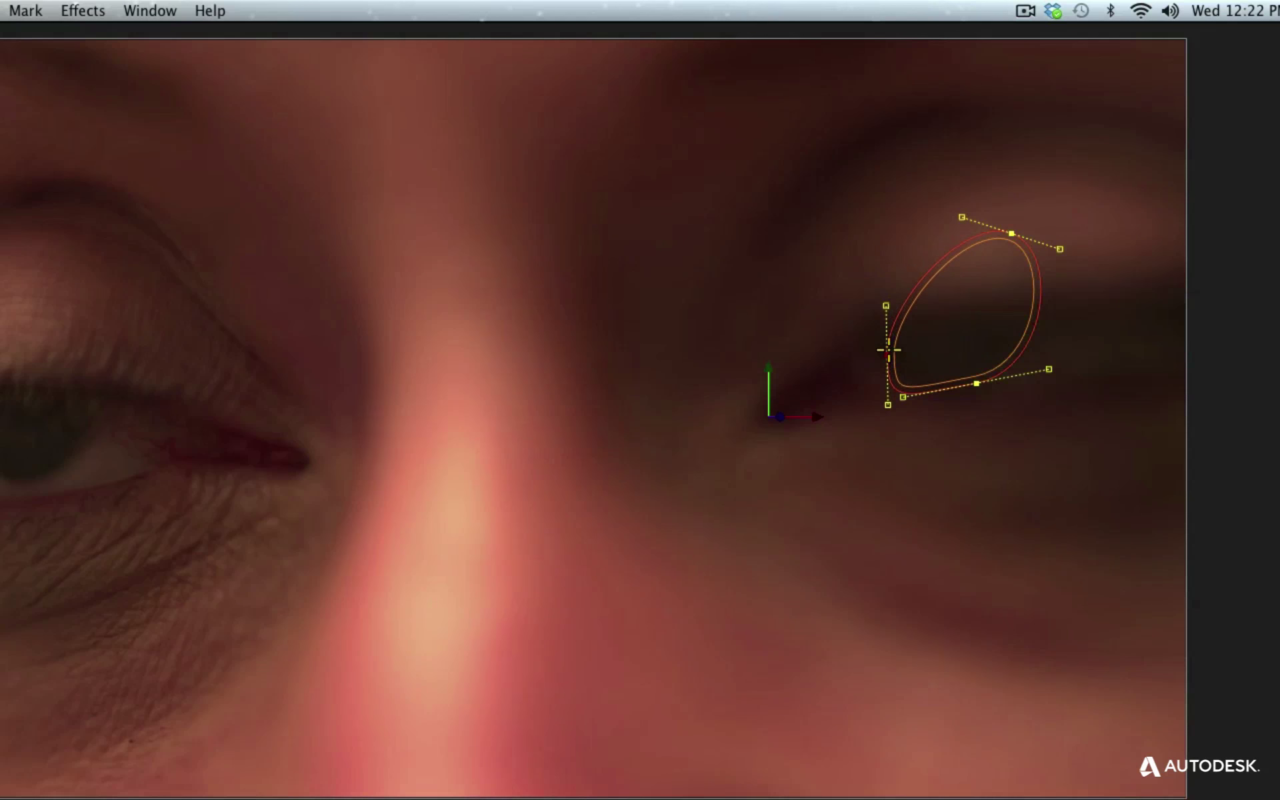
pyautogui.moveTo(1011, 233); pyautogui.dragTo(1043, 328)
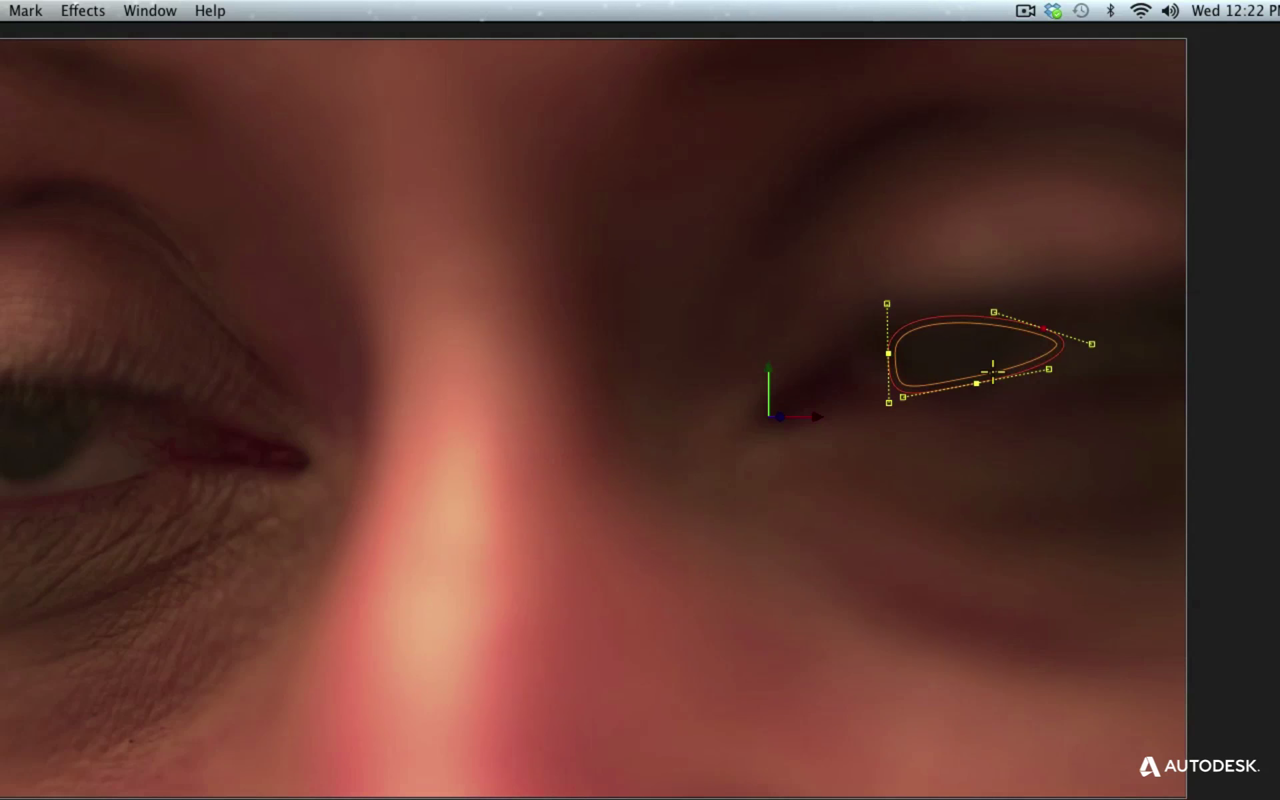
# - Shorten the mask's inner and lower tangents and refine its points to fit the narrow eye opening at frame 16
pyautogui.moveTo(901, 398); pyautogui.dragTo(952, 388)
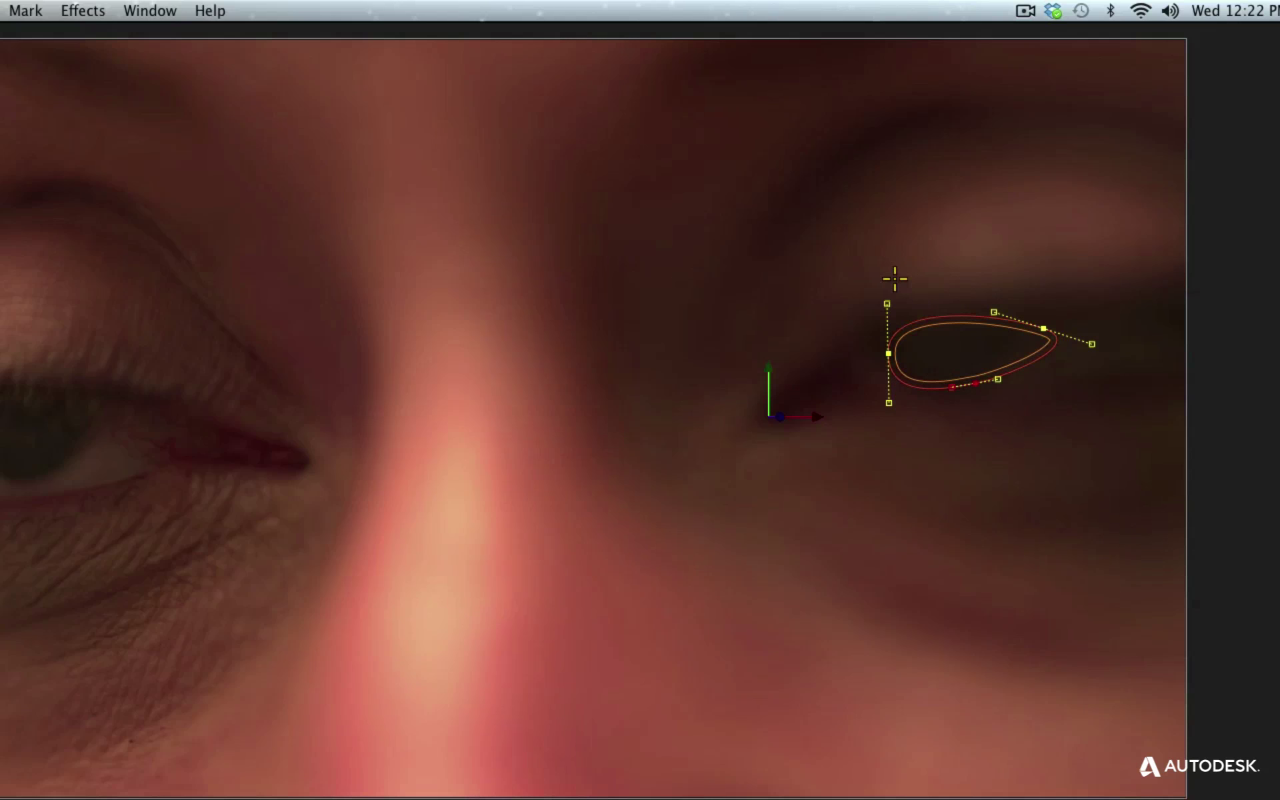
pyautogui.moveTo(888, 303); pyautogui.dragTo(886, 349)
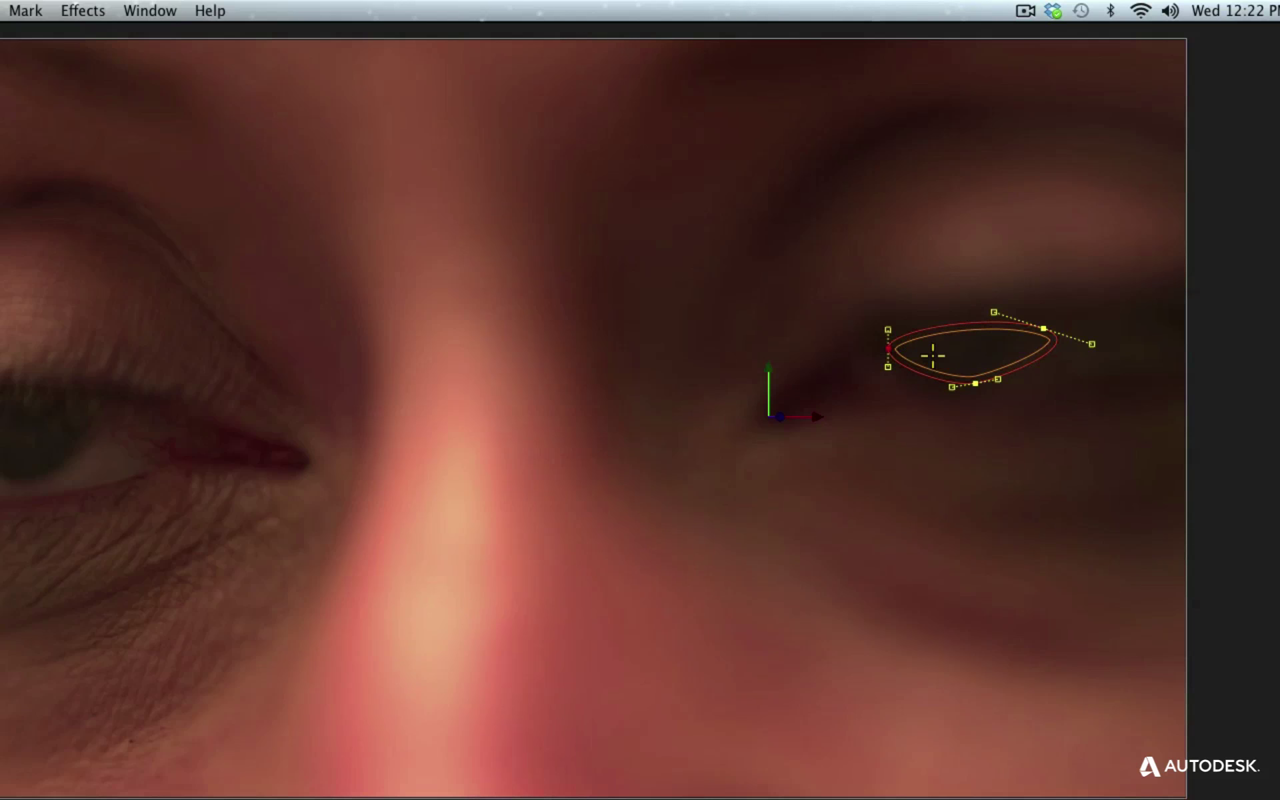
pyautogui.moveTo(974, 387); pyautogui.dragTo(963, 381)
pyautogui.moveTo(887, 348); pyautogui.dragTo(886, 349)
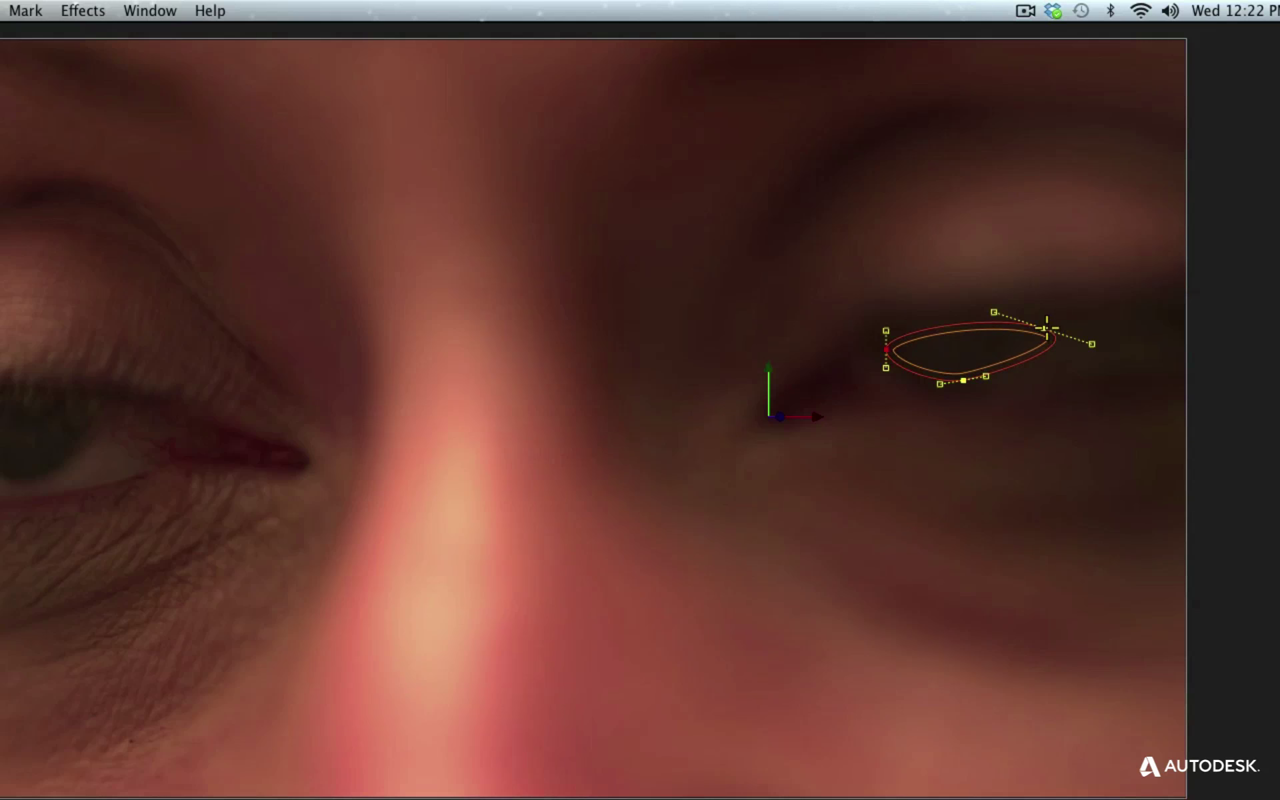
pyautogui.moveTo(1043, 327); pyautogui.dragTo(978, 319)
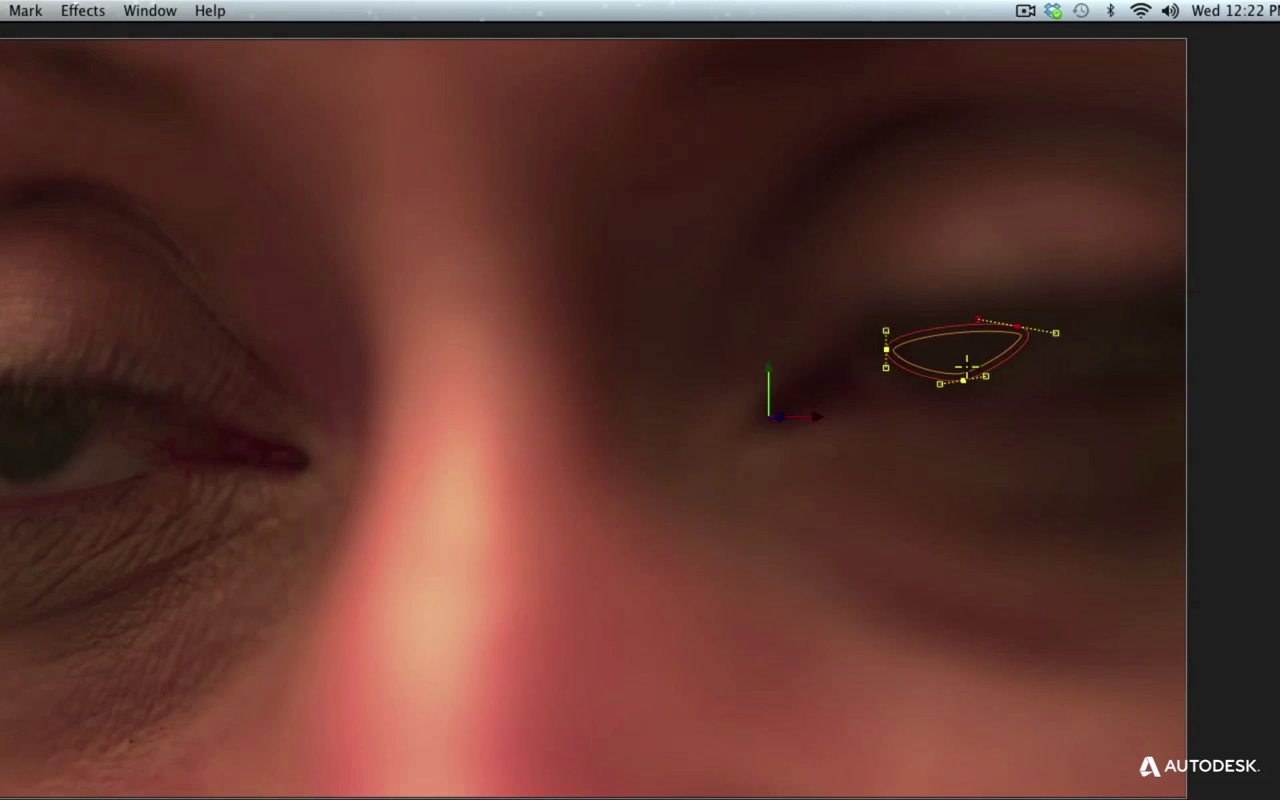
pyautogui.moveTo(937, 387); pyautogui.dragTo(919, 380)
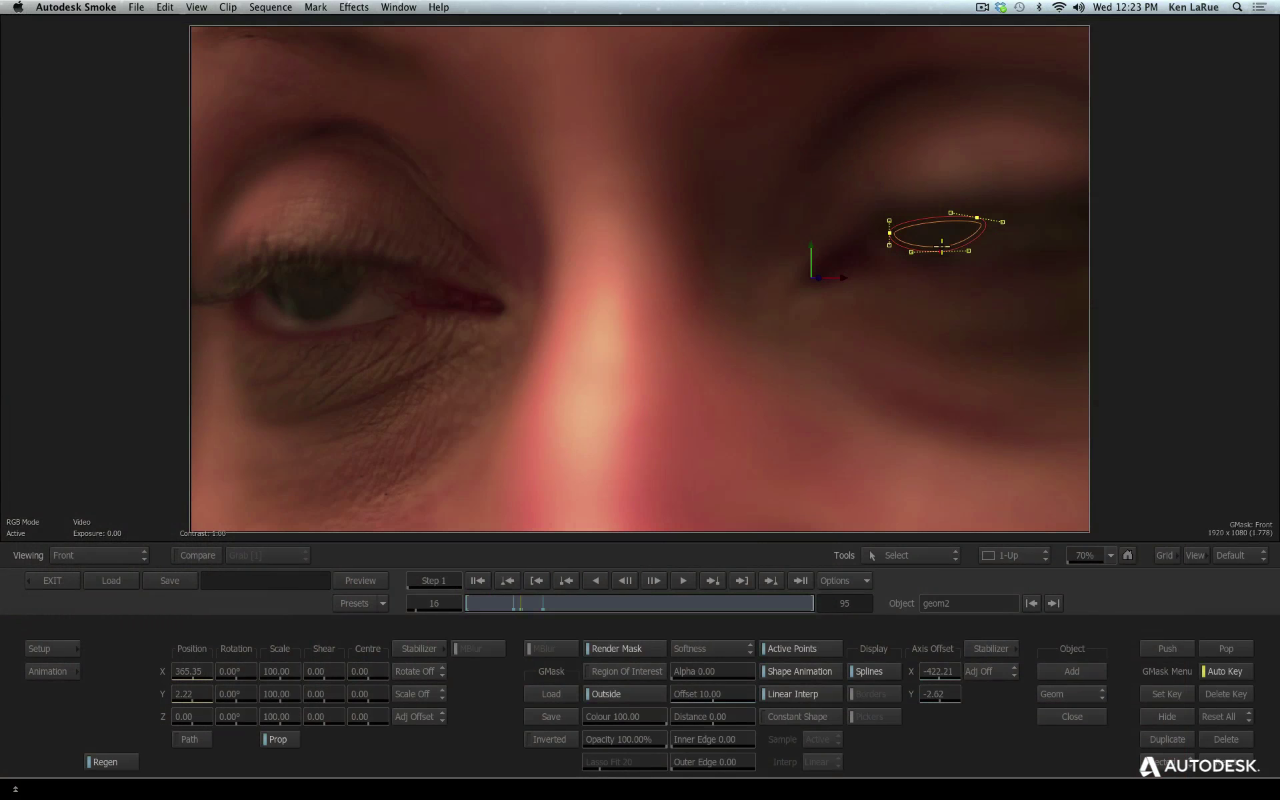
# - Compare the mask across frames 16 to 20 and adjust its inner and upper points at frame 17 to follow the eyelid
pyautogui.press('Right')
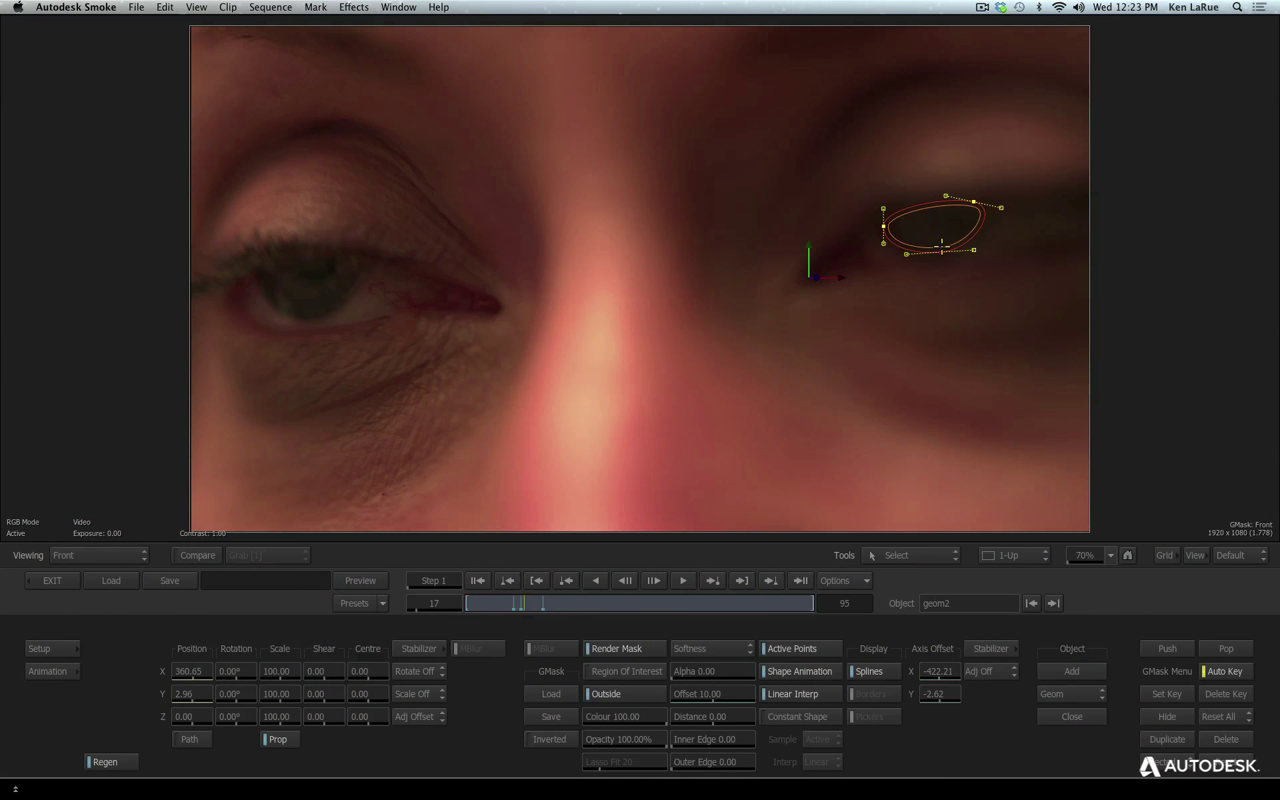
pyautogui.press('Right')
pyautogui.press('Right')
pyautogui.press('Right')
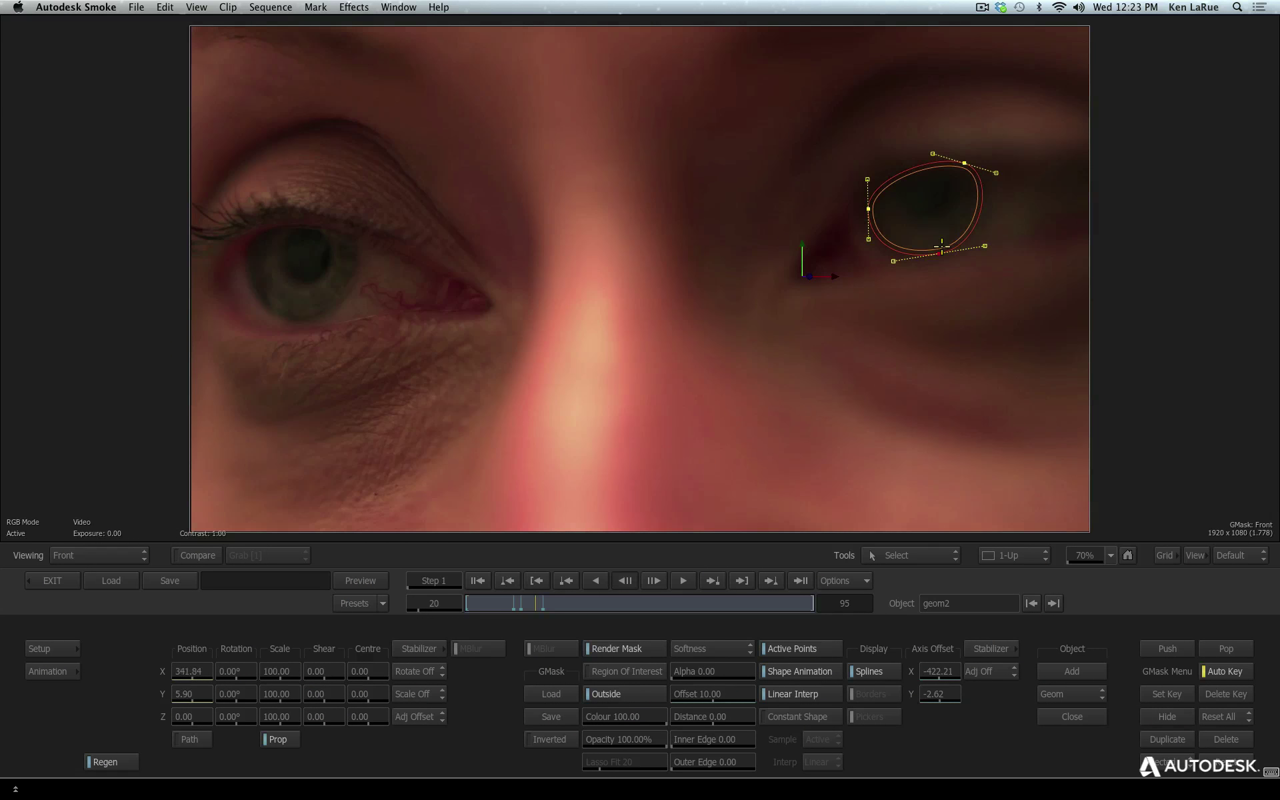
pyautogui.press('Left')
pyautogui.press('Left')
pyautogui.press('Left')
pyautogui.press('Left')
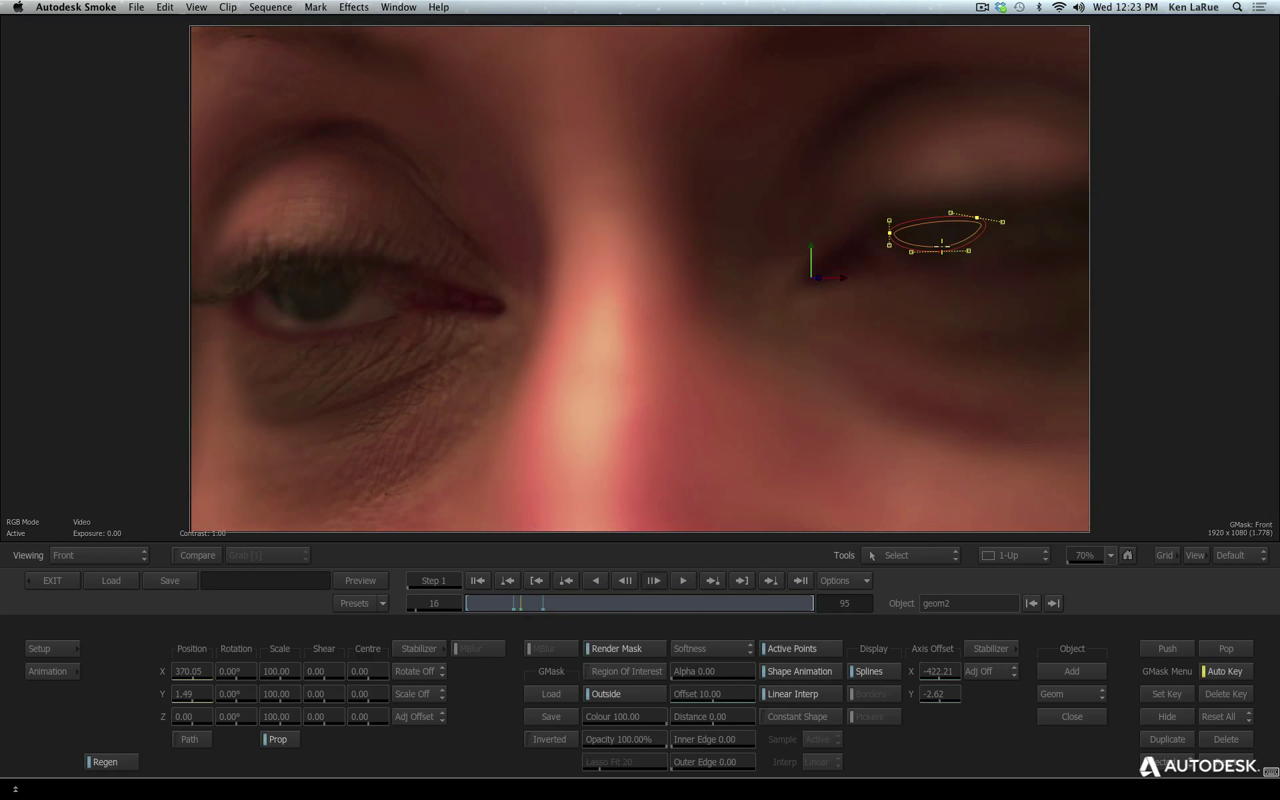
pyautogui.press('Right')
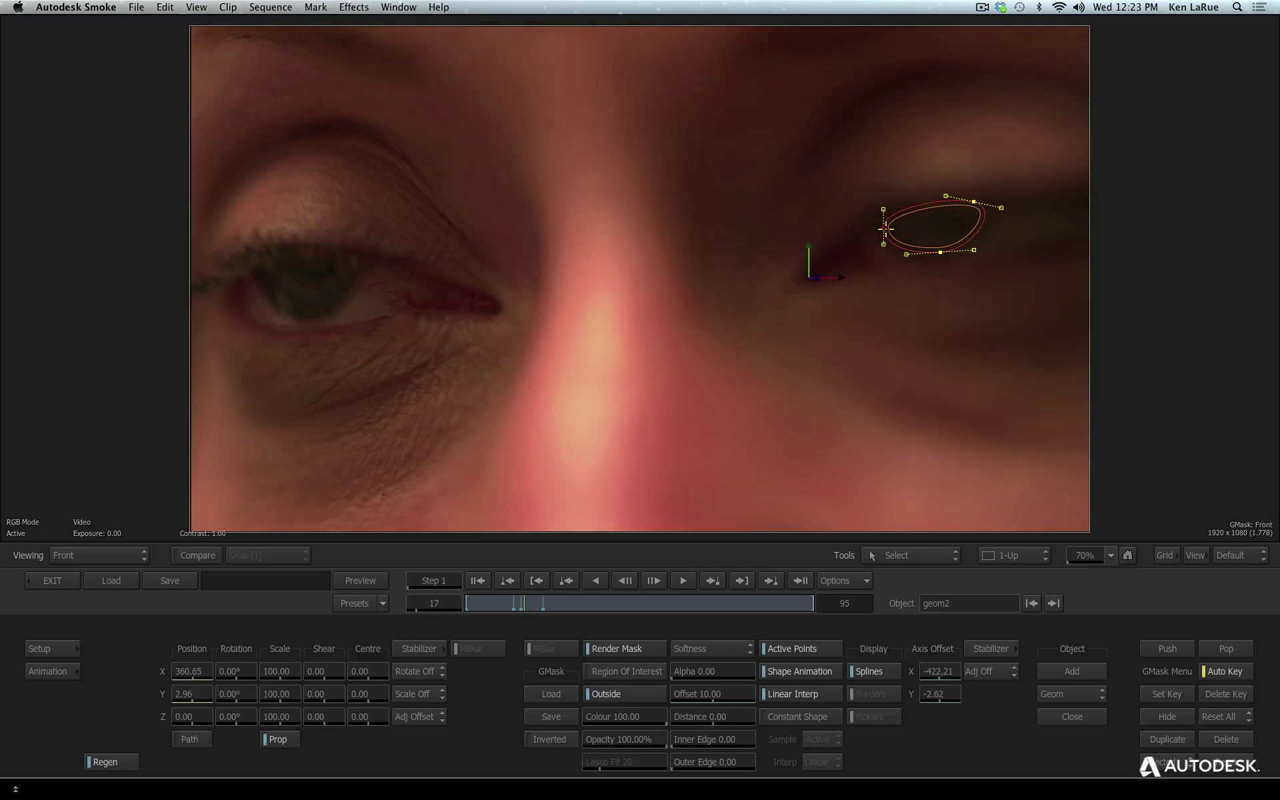
pyautogui.moveTo(884, 229); pyautogui.dragTo(888, 228)
pyautogui.moveTo(973, 201); pyautogui.dragTo(973, 209)
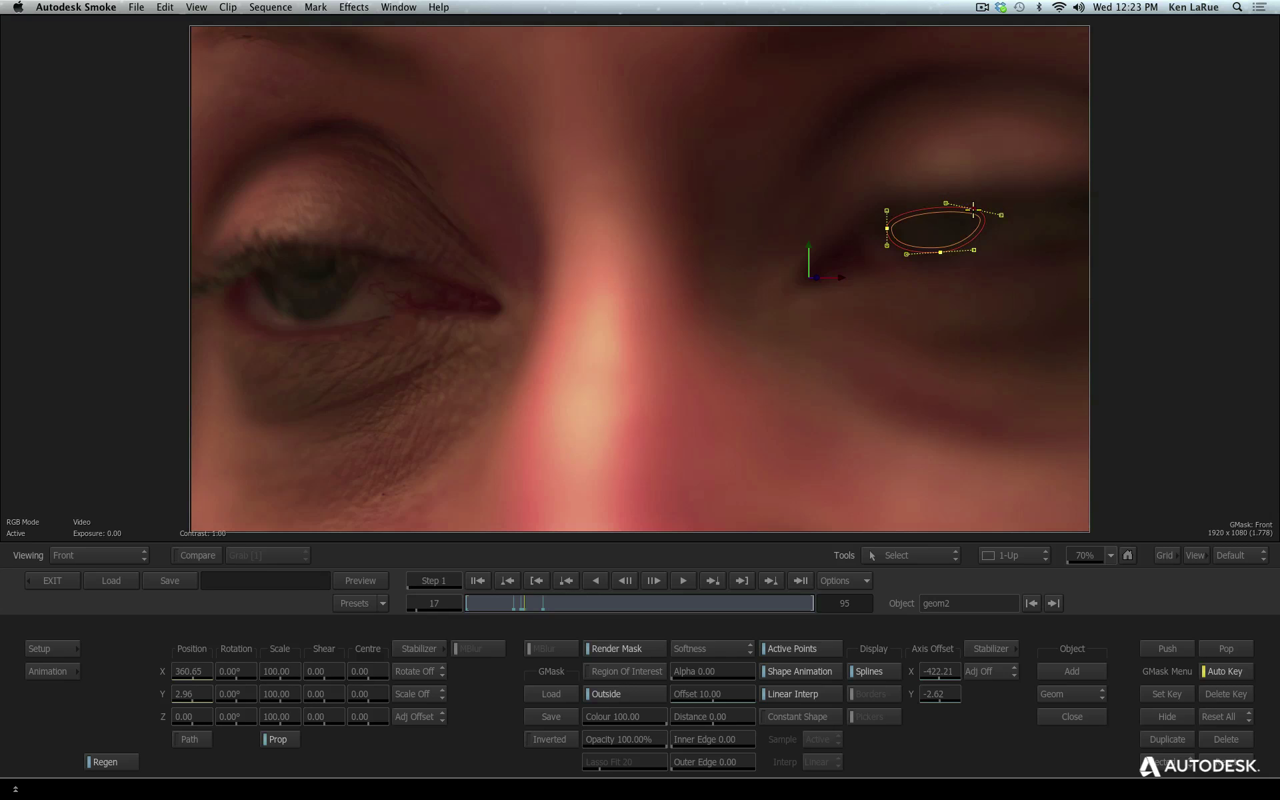
# - Step back and forth through the blink, from about frame 16 to 21, to check how the mask shape follows the eyelid
pyautogui.press('Right')
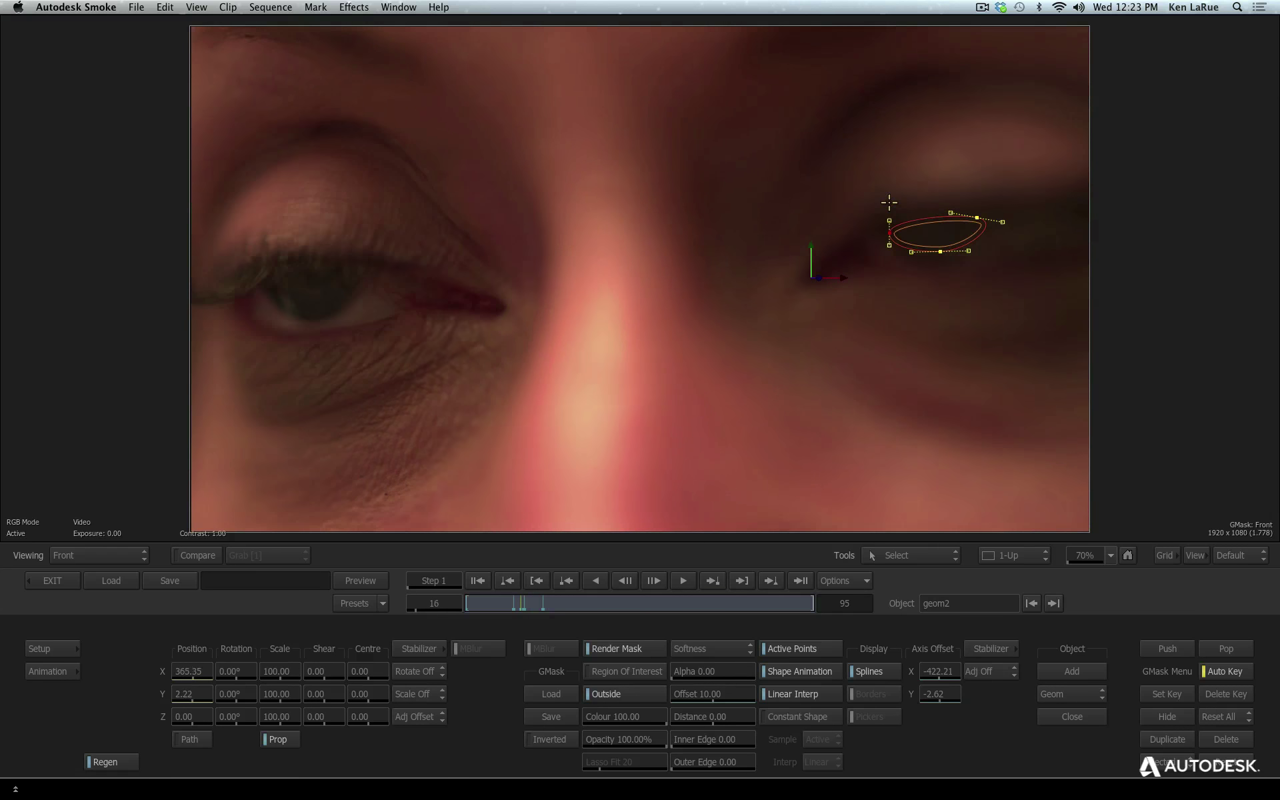
pyautogui.press('Right')
pyautogui.press('Right')
pyautogui.press('Left')
pyautogui.press('Left')
pyautogui.press('Left')
pyautogui.press('Left')
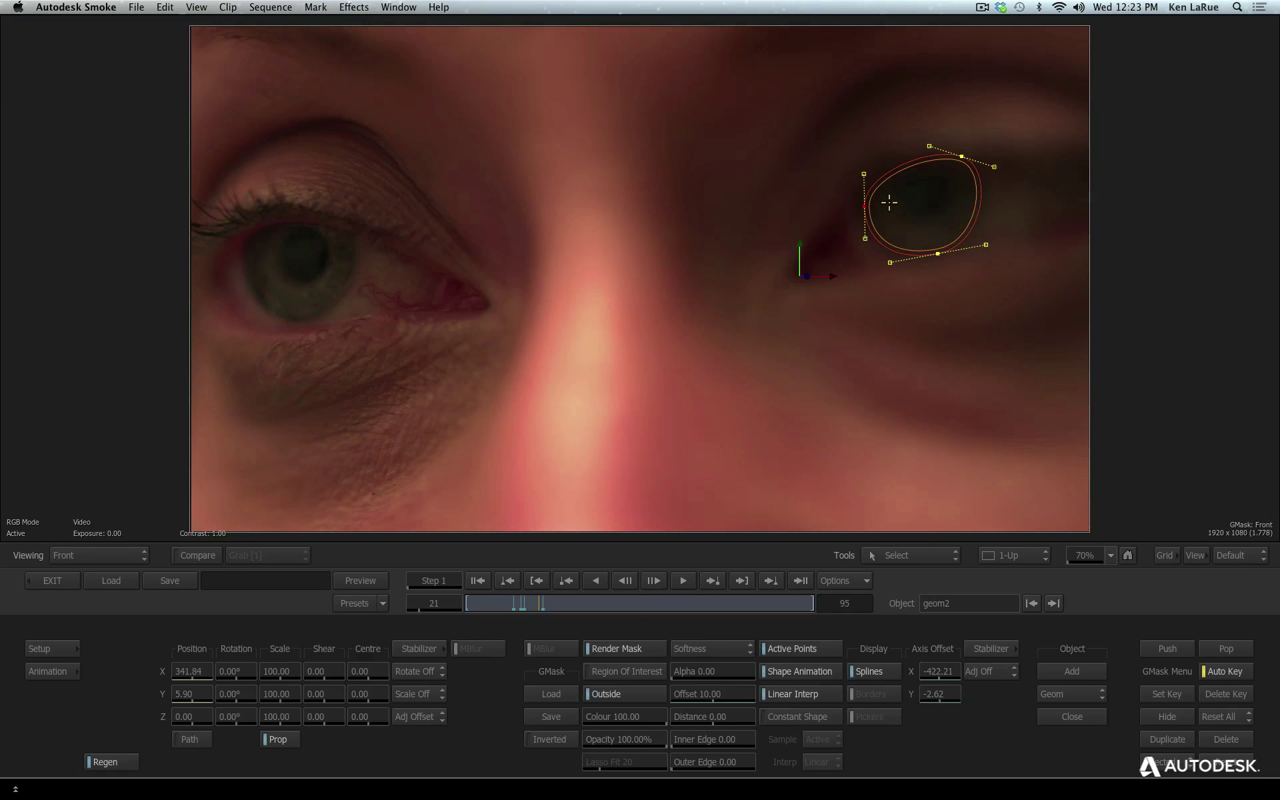
pyautogui.press('Right')
pyautogui.press('Right')
pyautogui.press('Right')
pyautogui.press('Right')
pyautogui.press('Right')
pyautogui.press('Right')
pyautogui.press('Right')
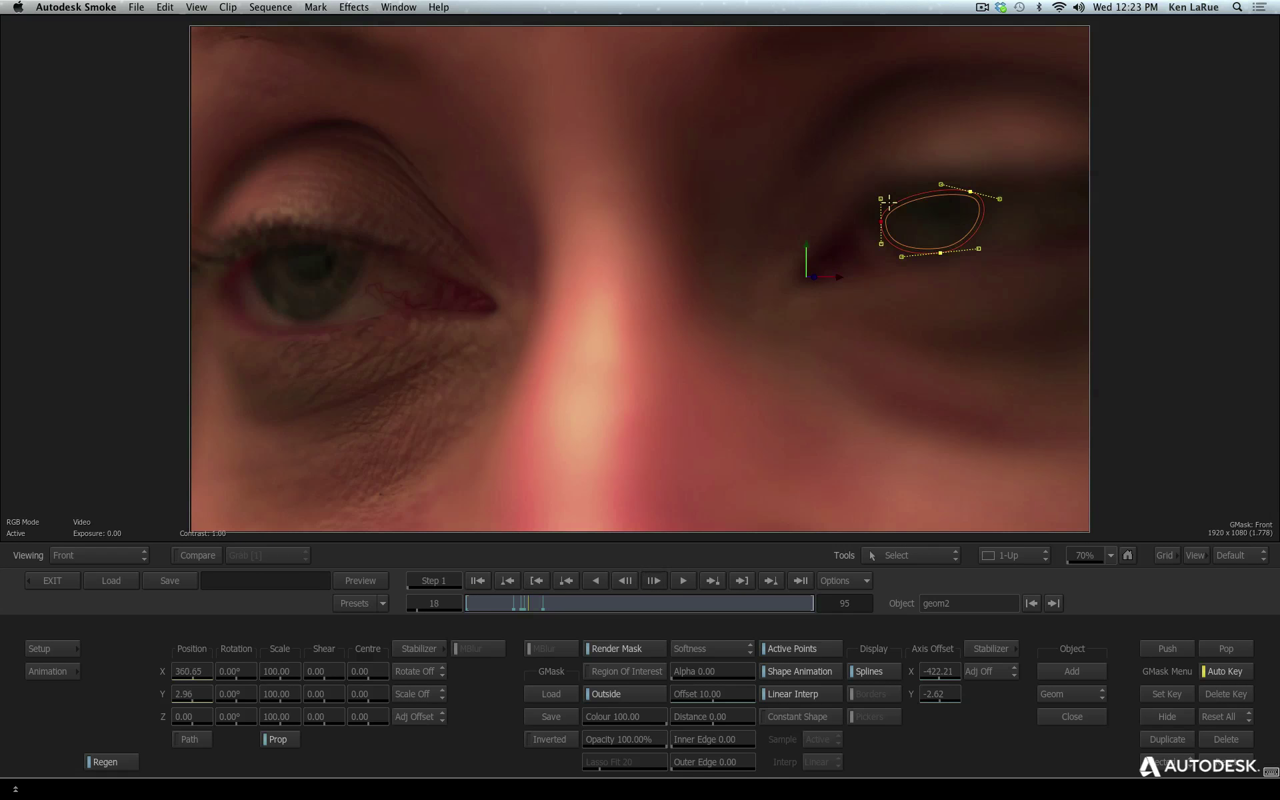
pyautogui.press('Left')
pyautogui.press('Left')
pyautogui.press('Left')
pyautogui.press('Left')
pyautogui.press('Left')
pyautogui.press('Left')
pyautogui.press('Left')
pyautogui.press('Left')
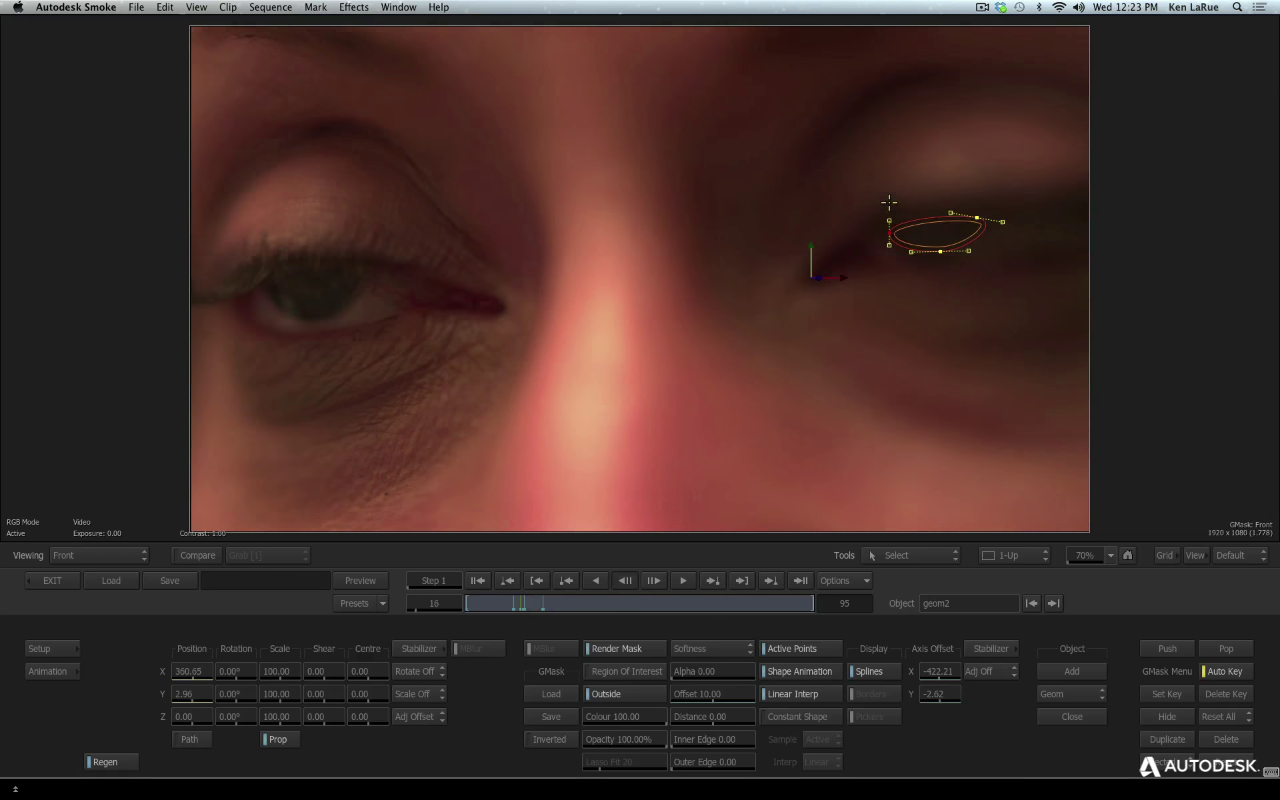
pyautogui.press('Right')
pyautogui.press('Right')
pyautogui.press('Right')
pyautogui.press('Right')
pyautogui.press('Right')
pyautogui.press('Right')
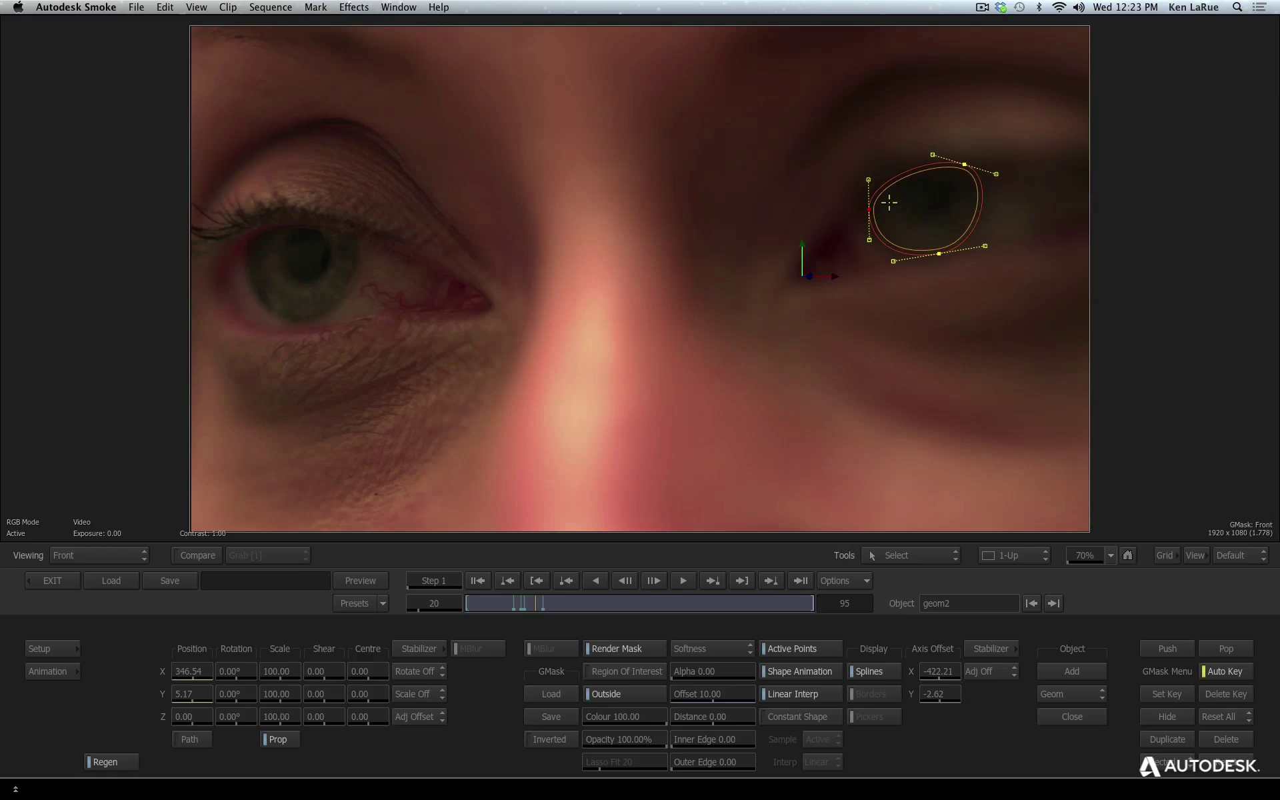
# - Locate the second blink around frames 53 to 57 and set a mask key at frame 55, just before the eyelid closes
pyautogui.moveTo(542, 604); pyautogui.dragTo(659, 589)
pyautogui.press('Left')
pyautogui.press('Right')
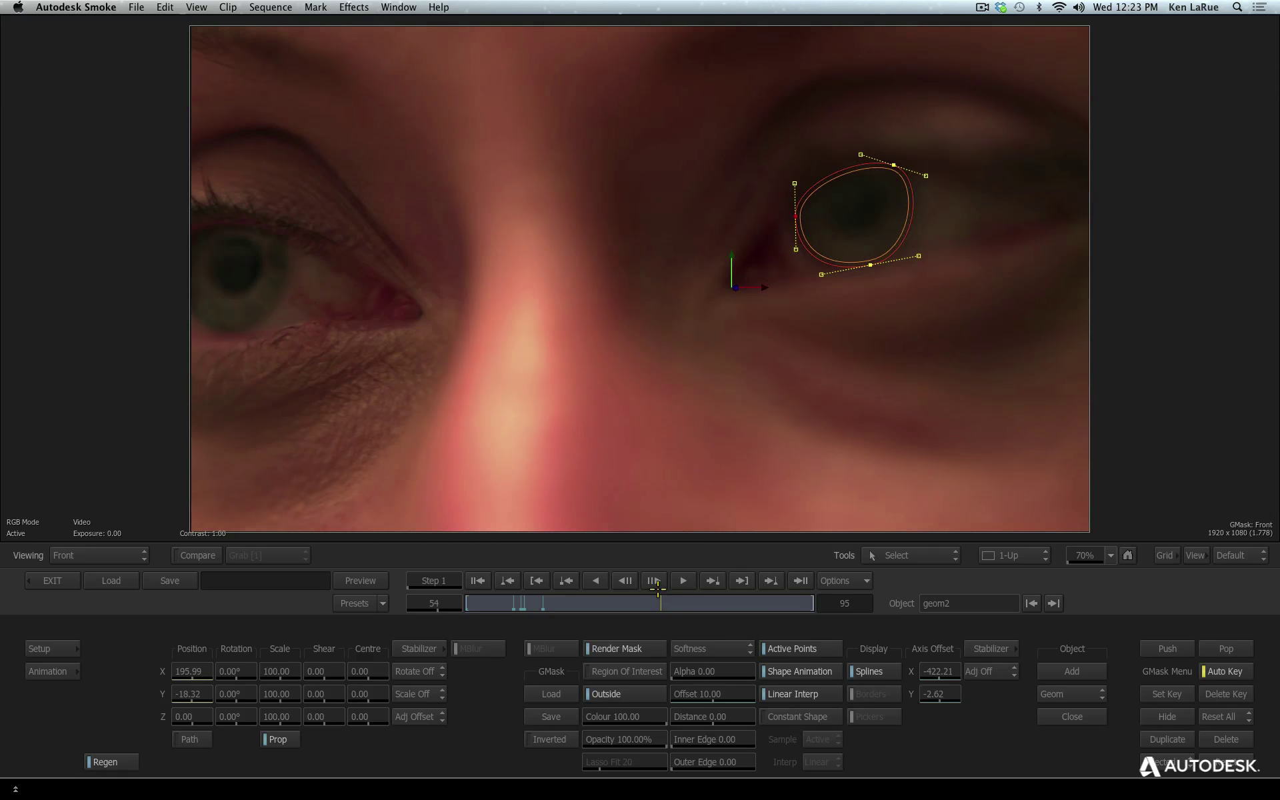
pyautogui.press('Left')
pyautogui.press('Left')
pyautogui.press('Right')
pyautogui.press('Right')
pyautogui.press('Right')
pyautogui.press('Right')
pyautogui.press('Right')
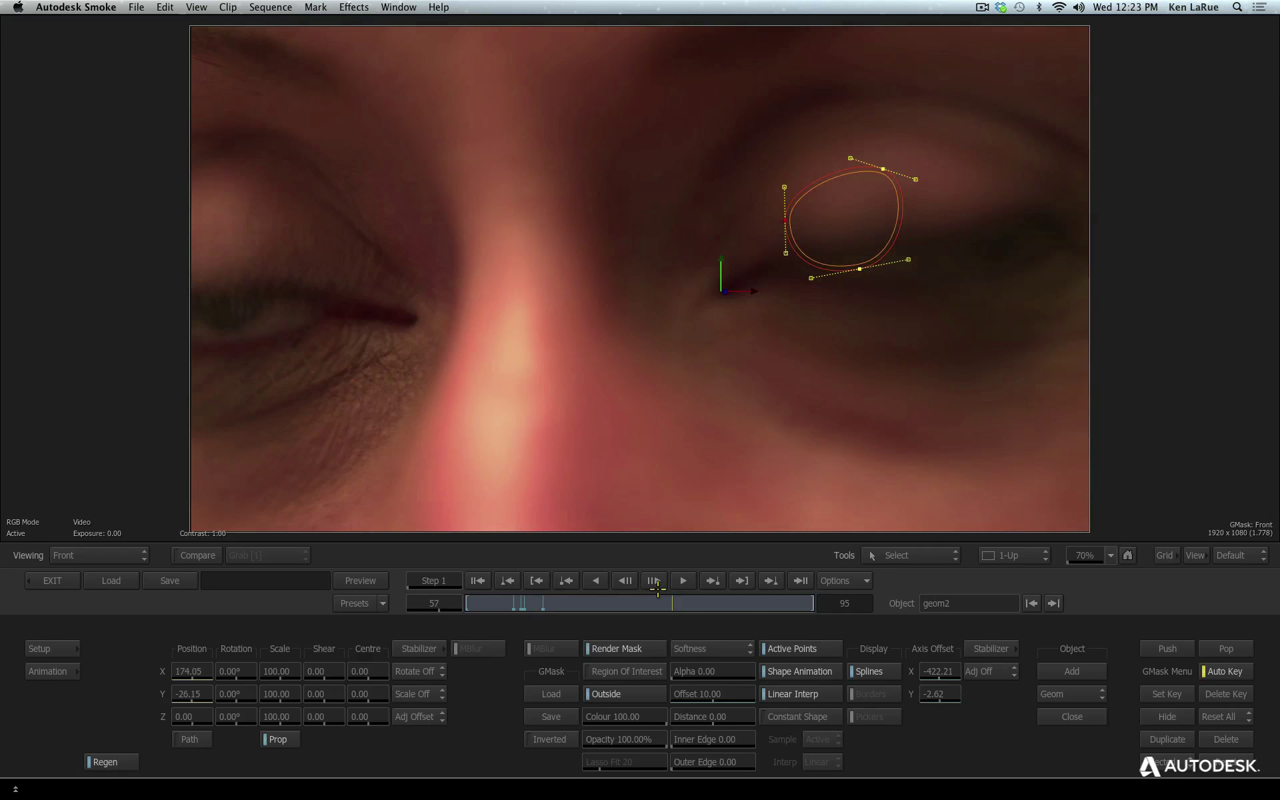
pyautogui.press('Left')
pyautogui.press('Left')
pyautogui.press('Right')
pyautogui.press('Left')
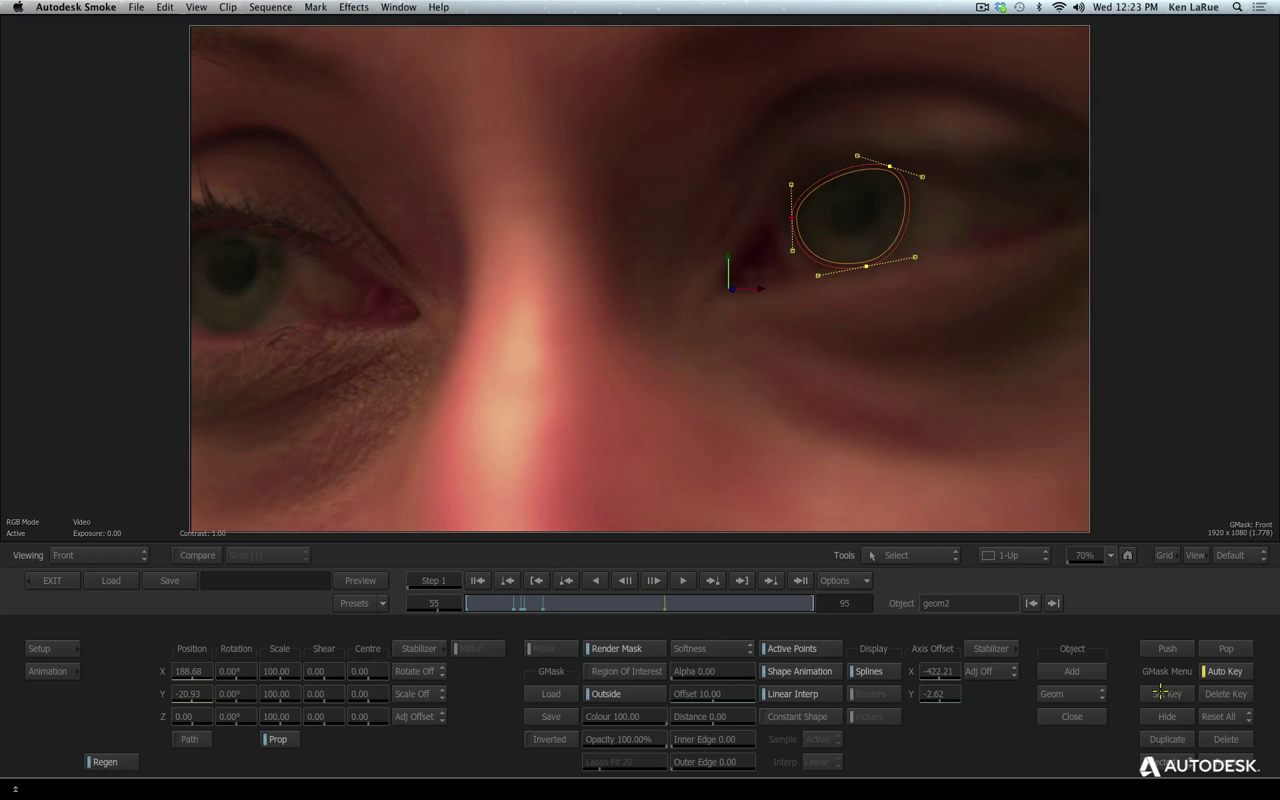
# - Advance past the second blink to frame 63, where the eye is open again, and set a mask key
pyautogui.press('Right')
pyautogui.press('Right')
pyautogui.press('Right')
pyautogui.press('Right')
pyautogui.press('Right')
pyautogui.press('Right')
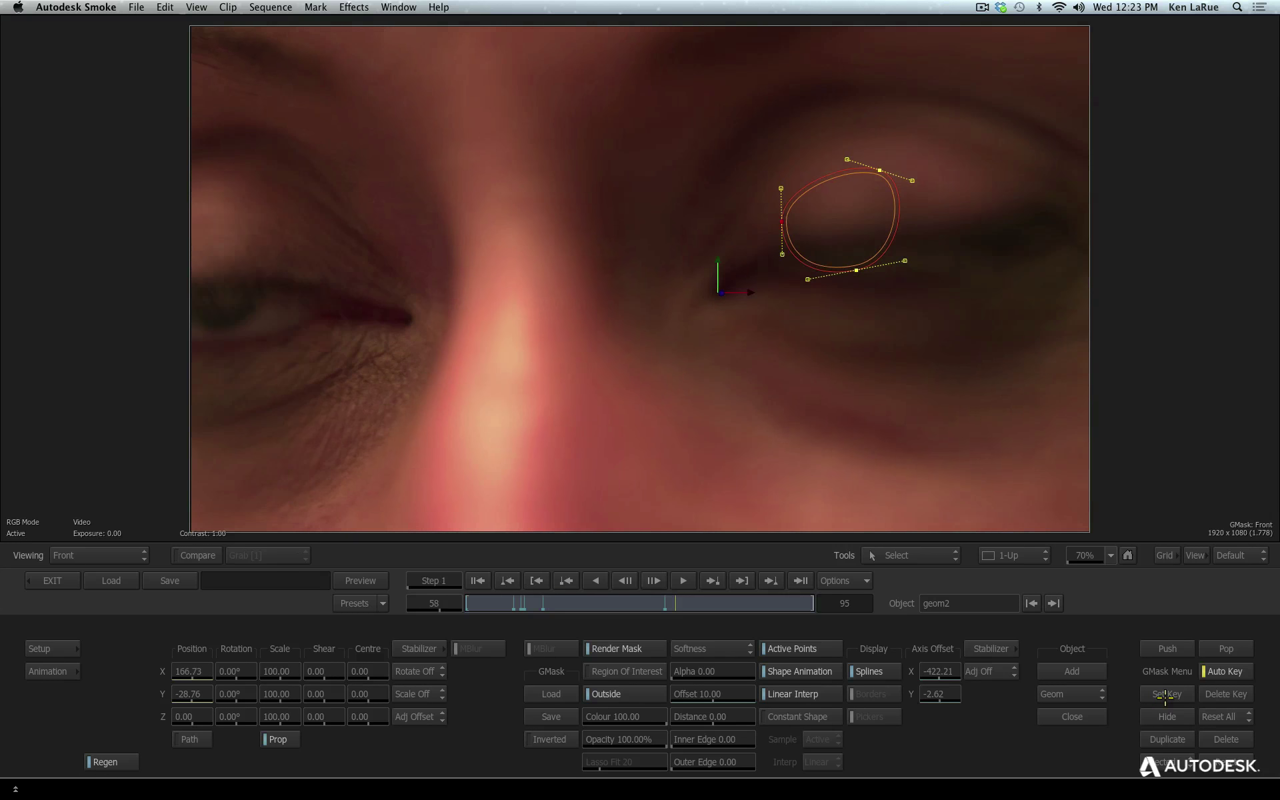
pyautogui.press('Right')
pyautogui.press('Right')
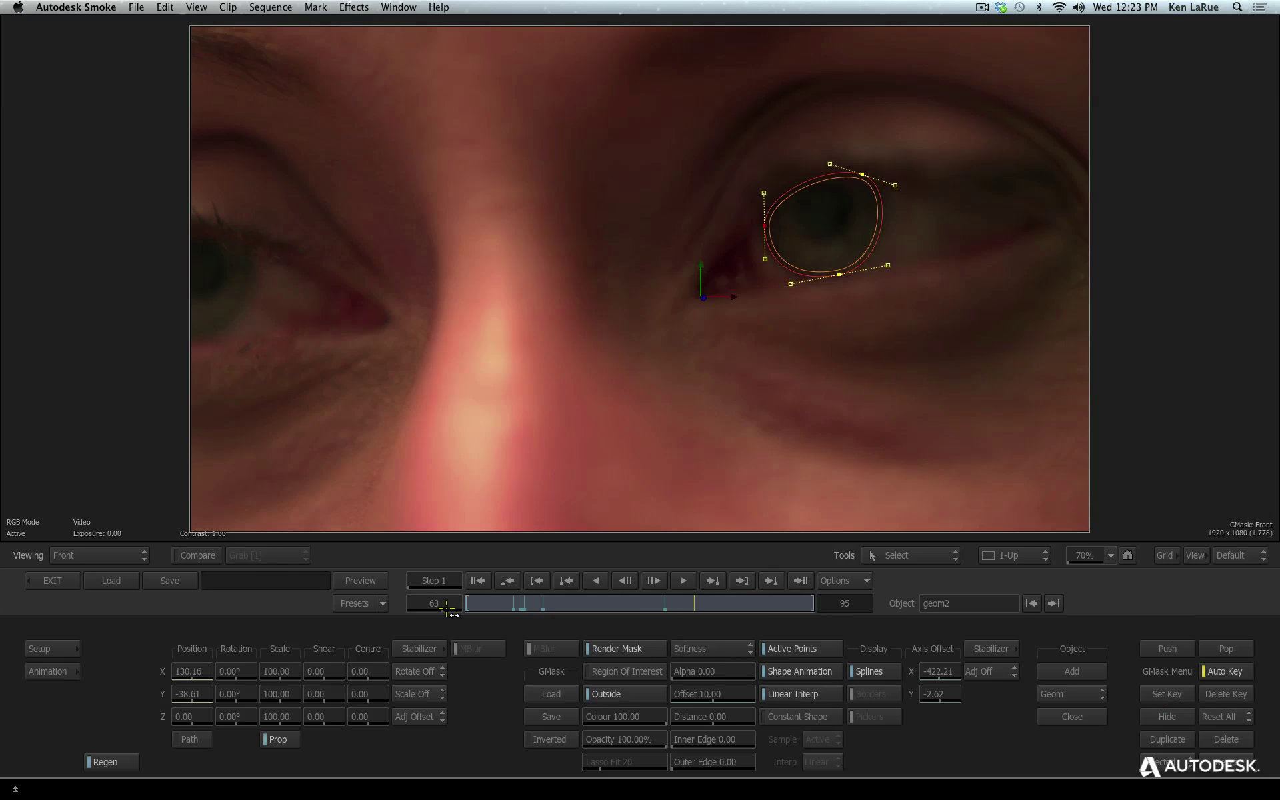
pyautogui.click(1168, 695)
# - At frame 57, lower the mask's inner and upper points and shorten the tangents to fit the nearly closed eye opening
pyautogui.press('Left')
pyautogui.press('Left')
pyautogui.press('Left')
pyautogui.press('Left')
pyautogui.press('Left')
pyautogui.press('Left')
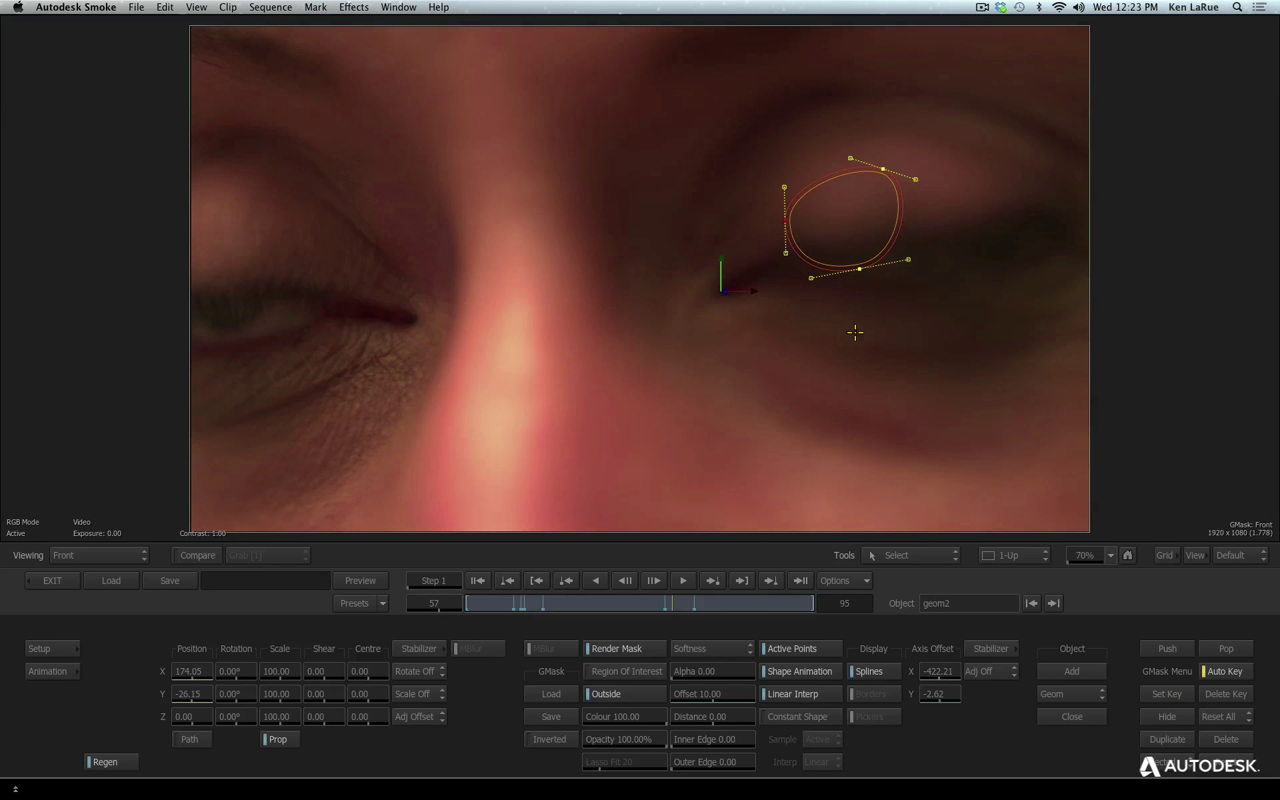
pyautogui.click(917, 283)
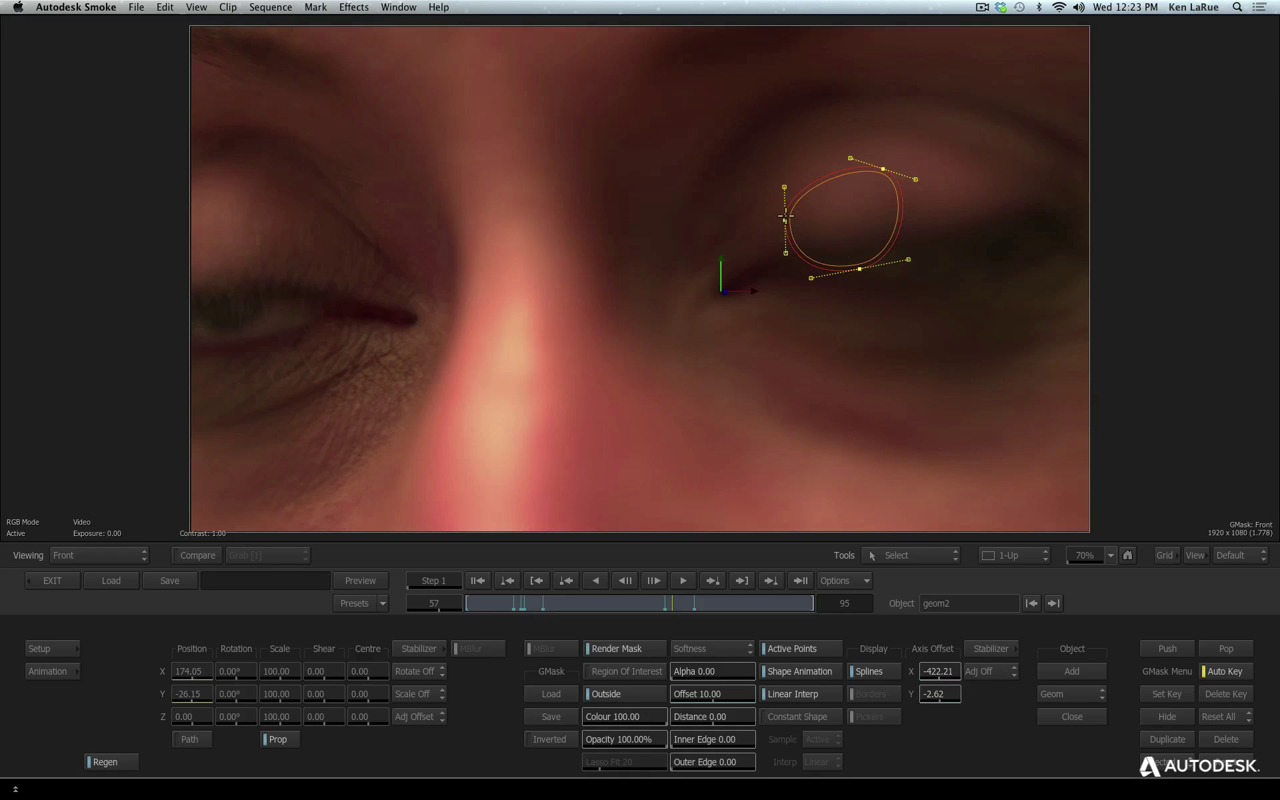
pyautogui.moveTo(785, 219); pyautogui.dragTo(800, 256)
pyautogui.moveTo(882, 168); pyautogui.dragTo(875, 266)
pyautogui.moveTo(799, 216); pyautogui.dragTo(807, 244)
pyautogui.moveTo(900, 239)
pyautogui.mouseDown()
pyautogui.moveTo(854, 271)
pyautogui.moveTo(866, 231)
pyautogui.moveTo(895, 244)
pyautogui.mouseUp()
pyautogui.click(843, 268)
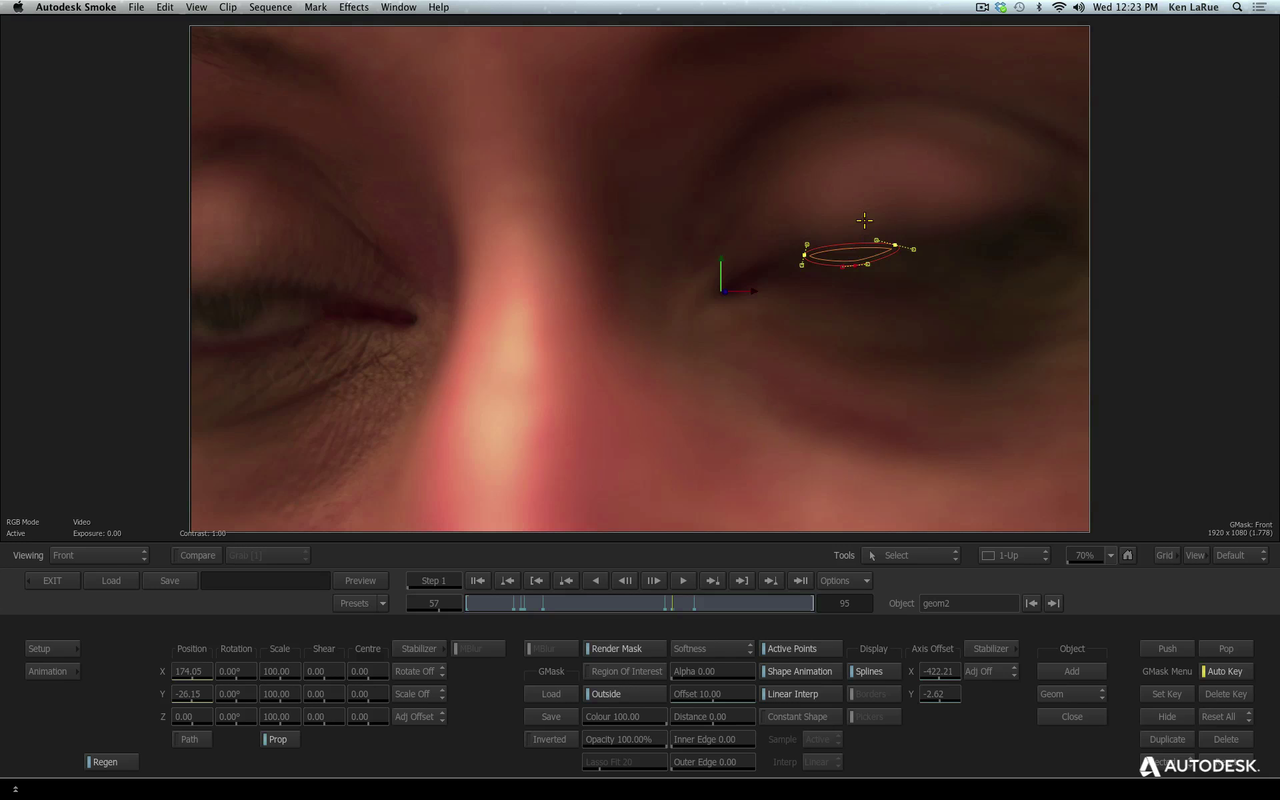
# - At frame 58, adjust the mask's inner and upper points and tangents to follow the eyelid
pyautogui.press('Right')
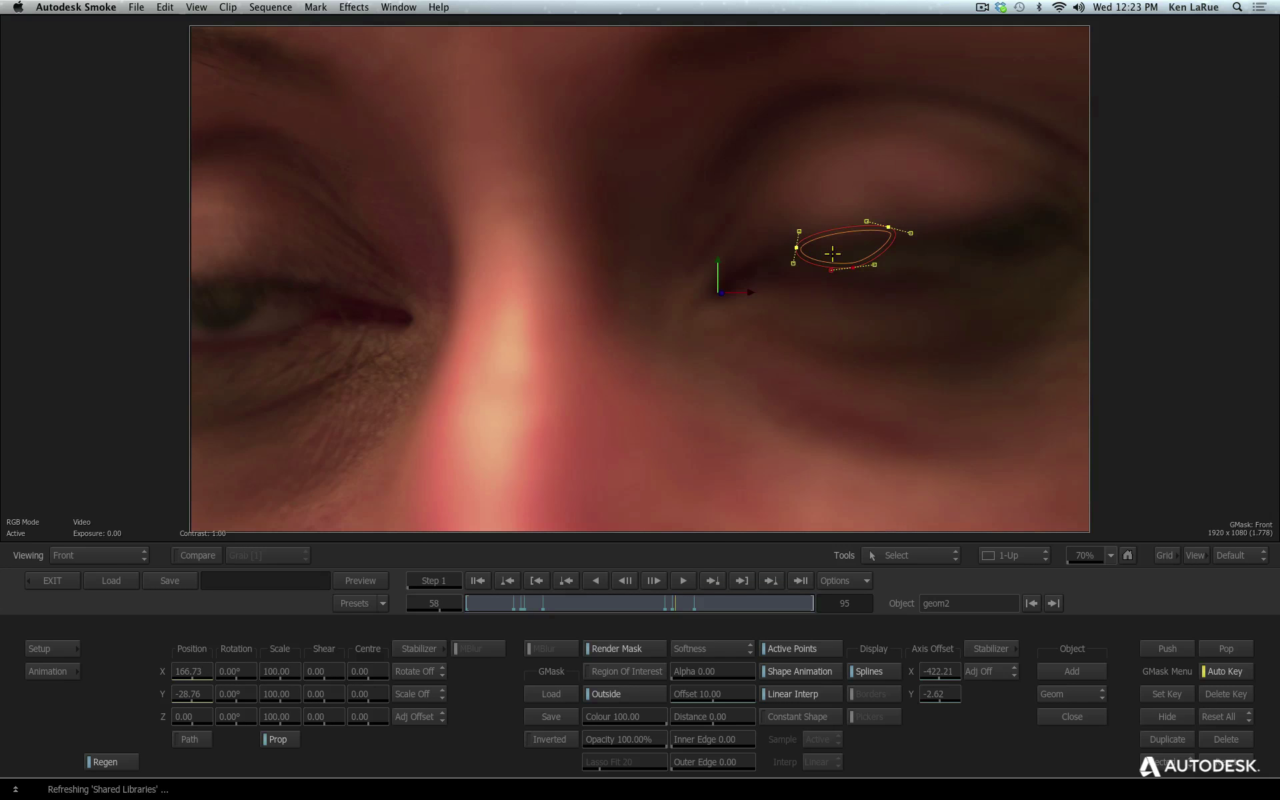
pyautogui.moveTo(796, 247); pyautogui.dragTo(799, 252)
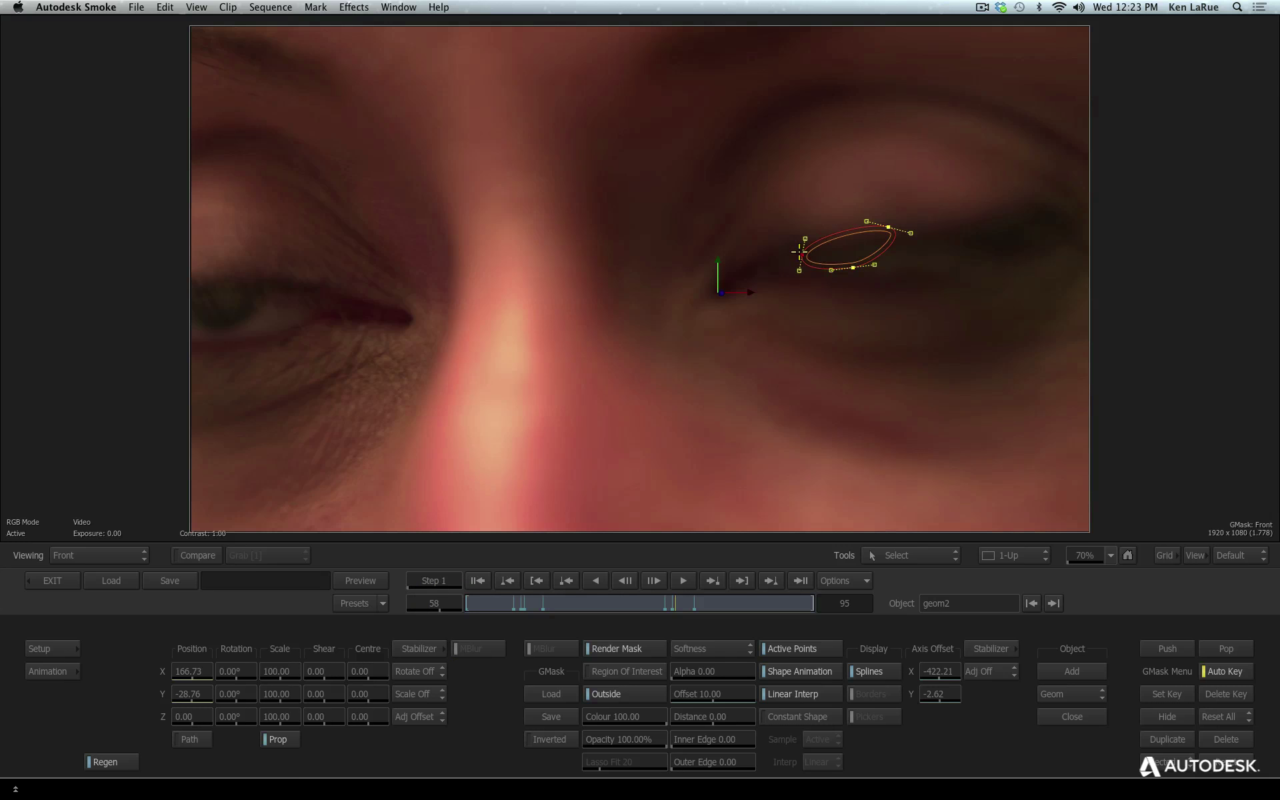
pyautogui.moveTo(888, 227); pyautogui.dragTo(890, 237)
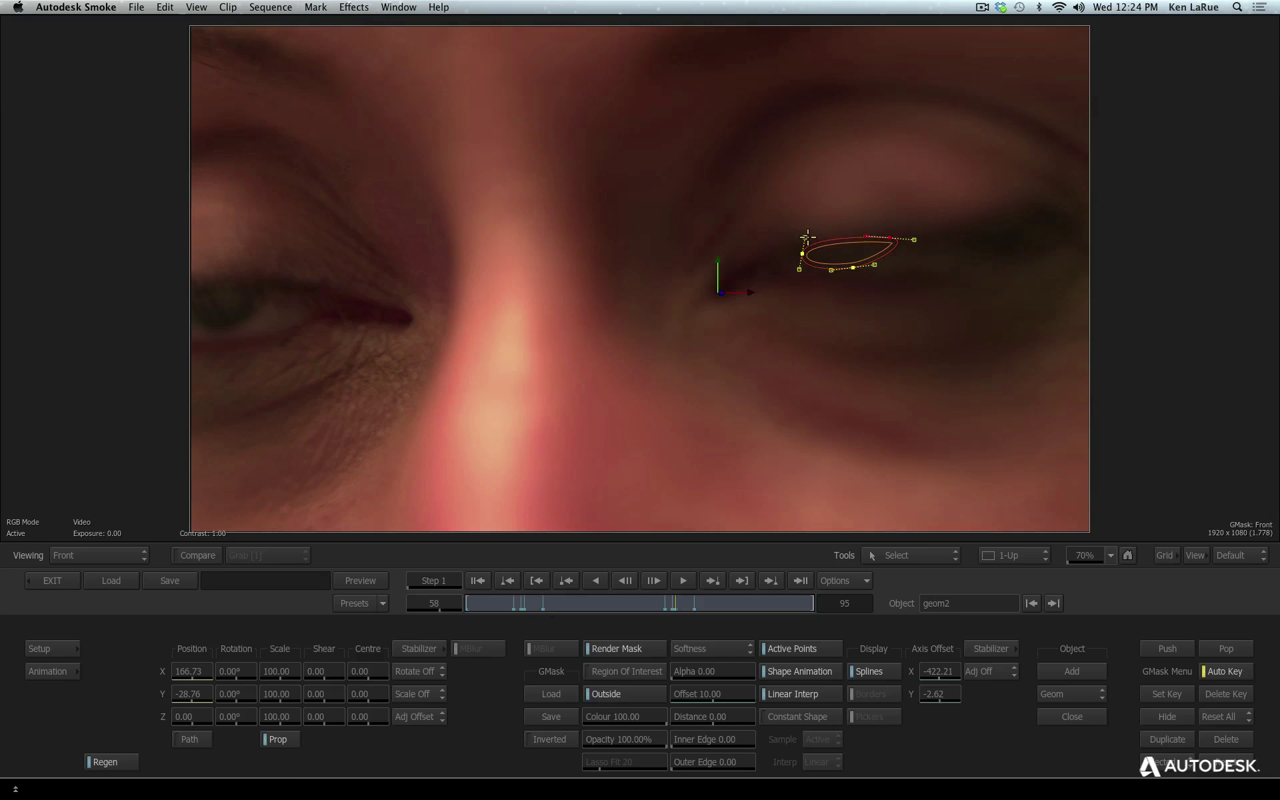
pyautogui.moveTo(807, 236); pyautogui.dragTo(851, 264)
# - Step back and forth through the second blink to check how the mask follows the eyelid, and return to frame 1
pyautogui.press('Right')
pyautogui.press('Right')
pyautogui.press('Right')
pyautogui.press('Right')
pyautogui.press('Right')
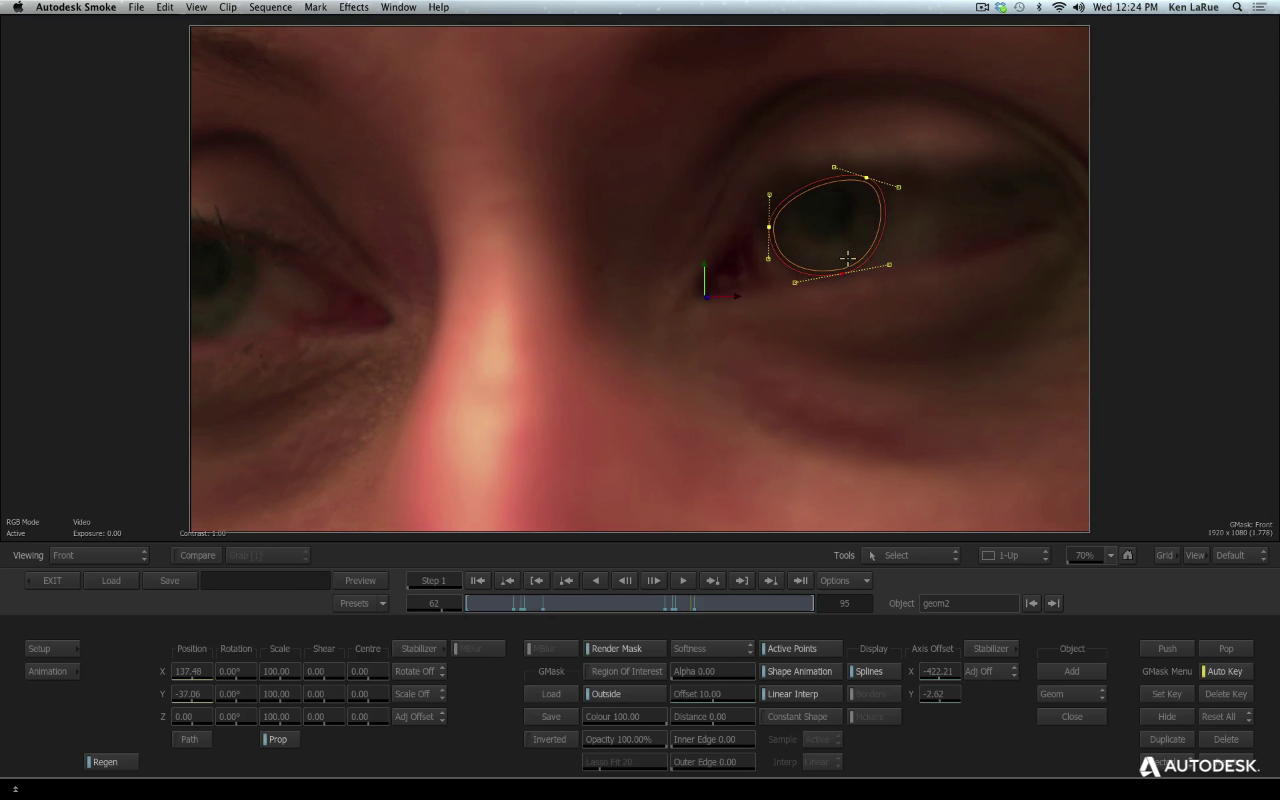
pyautogui.press('Left')
pyautogui.press('Left')
pyautogui.press('Left')
pyautogui.press('Left')
pyautogui.press('Left')
pyautogui.press('Left')
pyautogui.press('Left')
pyautogui.press('Left')
pyautogui.press('Left')
pyautogui.press('Left')
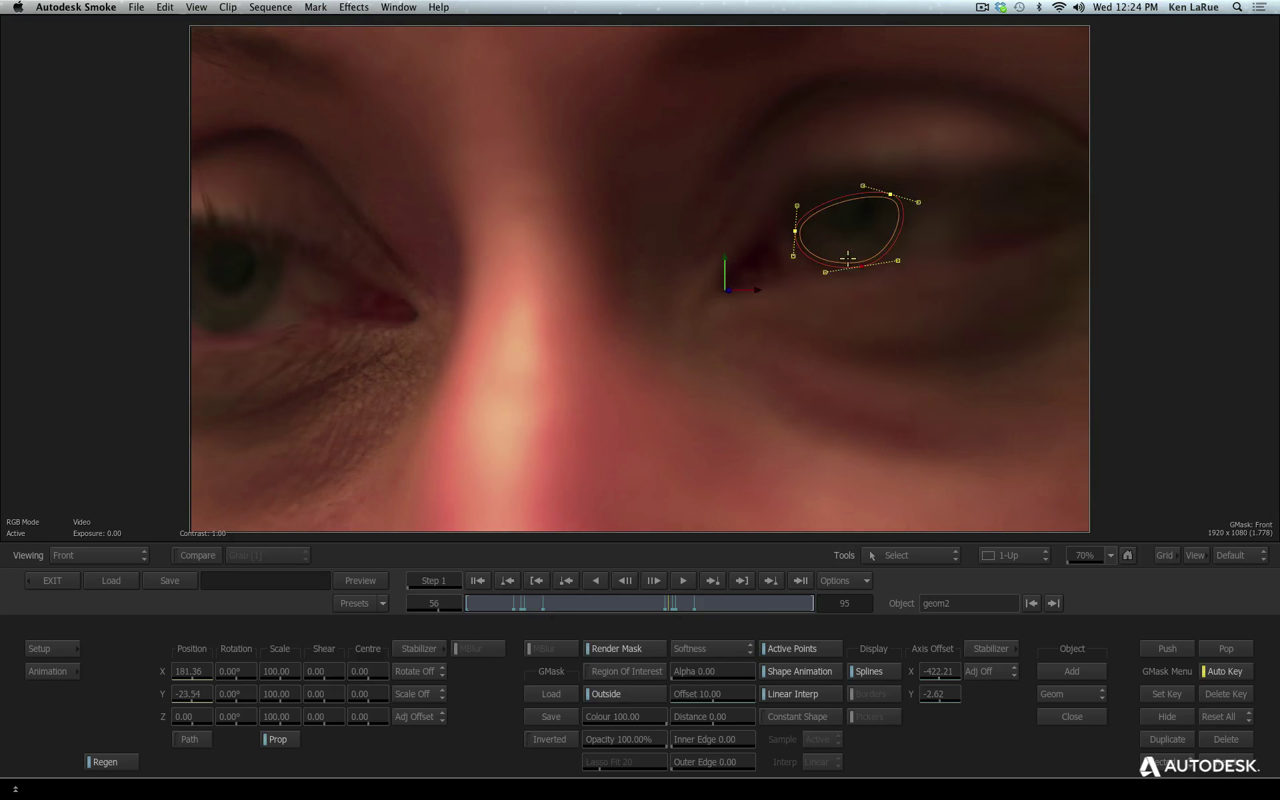
pyautogui.press('Left')
pyautogui.press('Left')
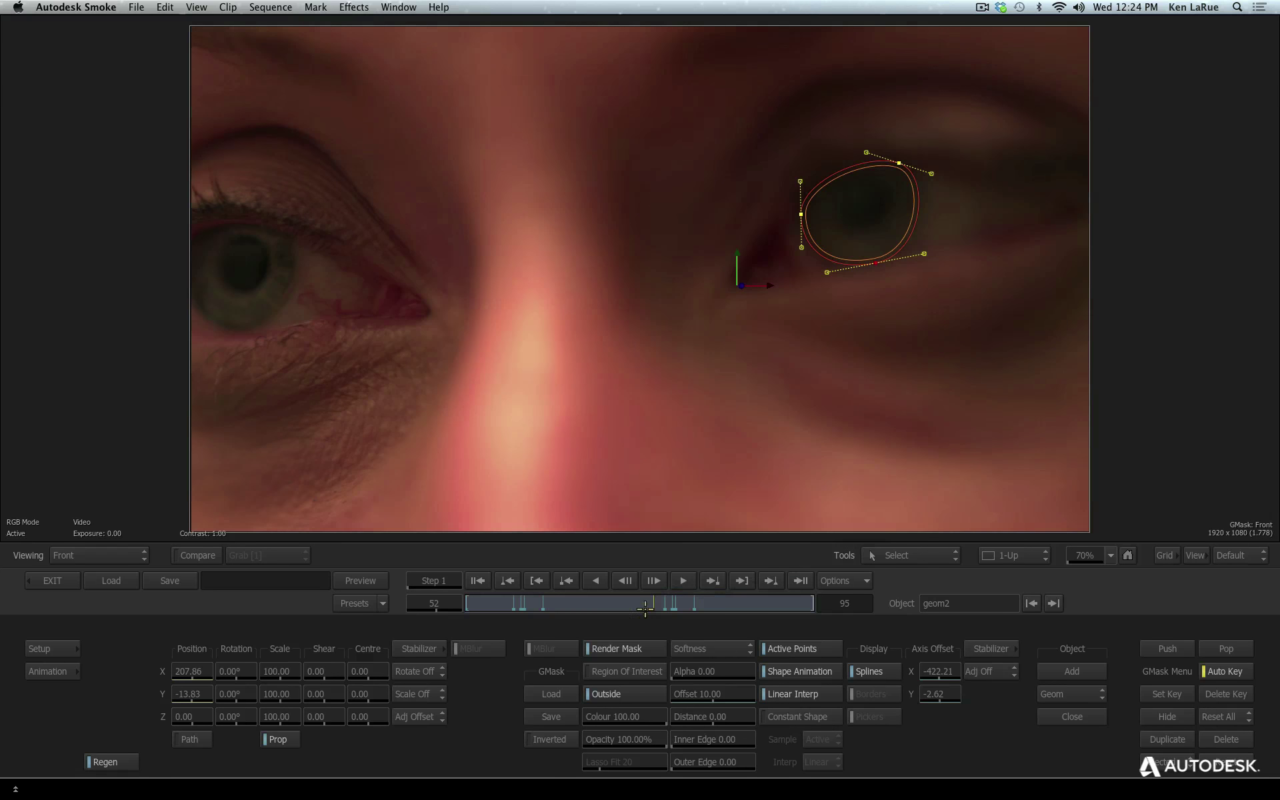
pyautogui.moveTo(667, 602); pyautogui.dragTo(415, 631)
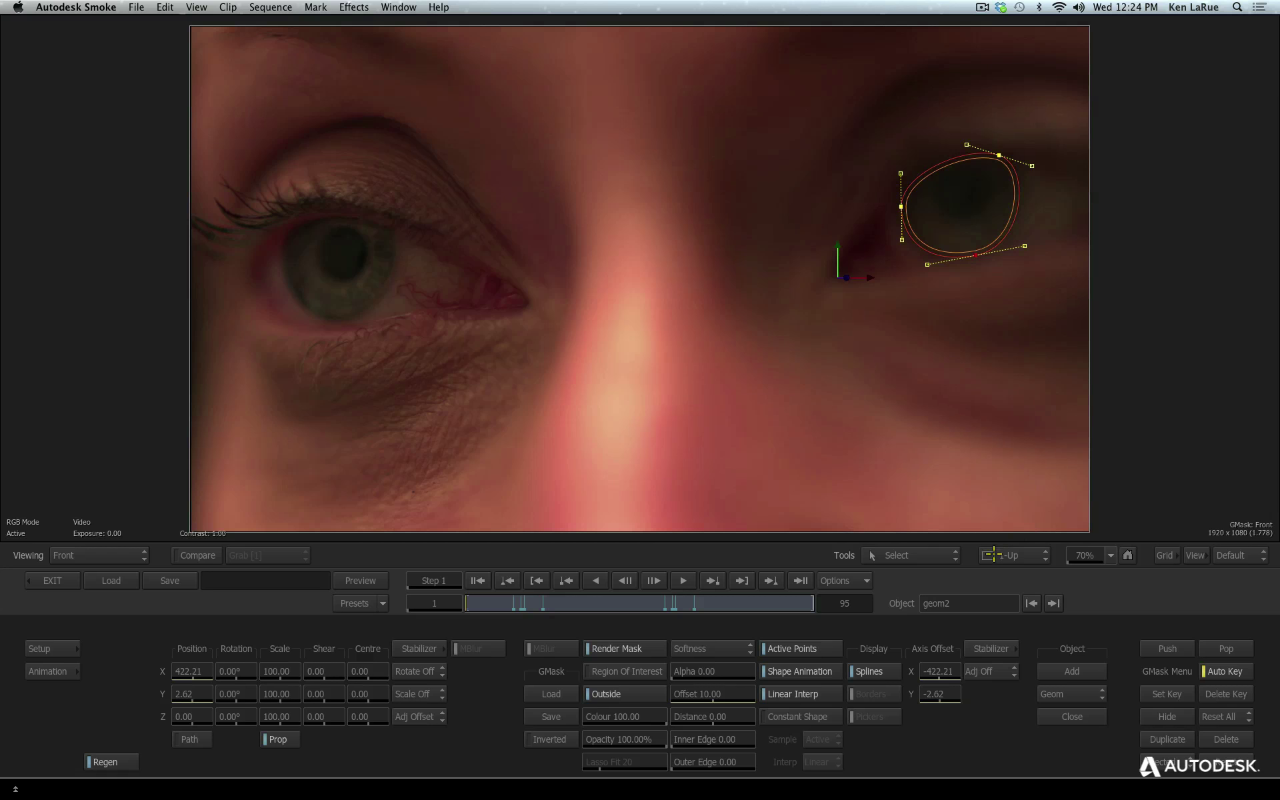
# - Set a 2-Up layout with the GMask Schematic in the second view, fit its nodes and move the camera node nearer the mask nodes
pyautogui.click(1017, 555)
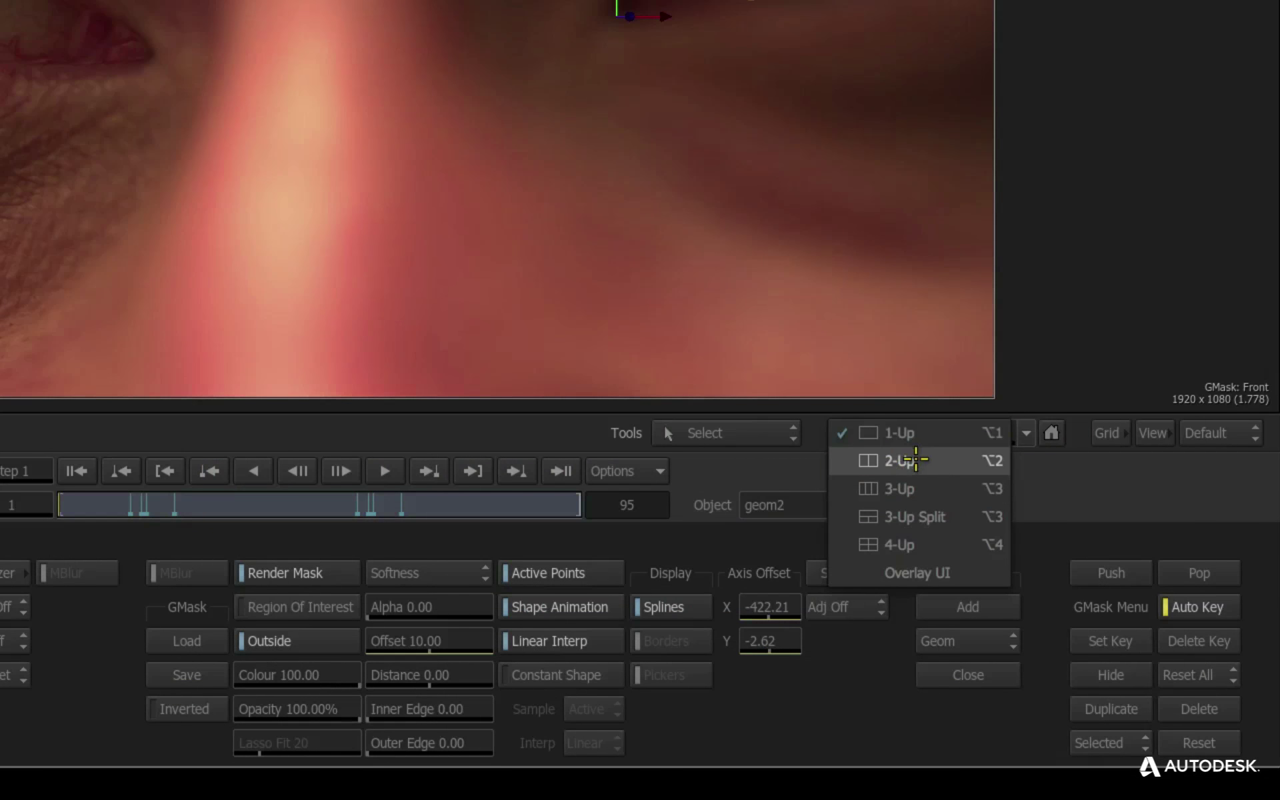
pyautogui.click(910, 460)
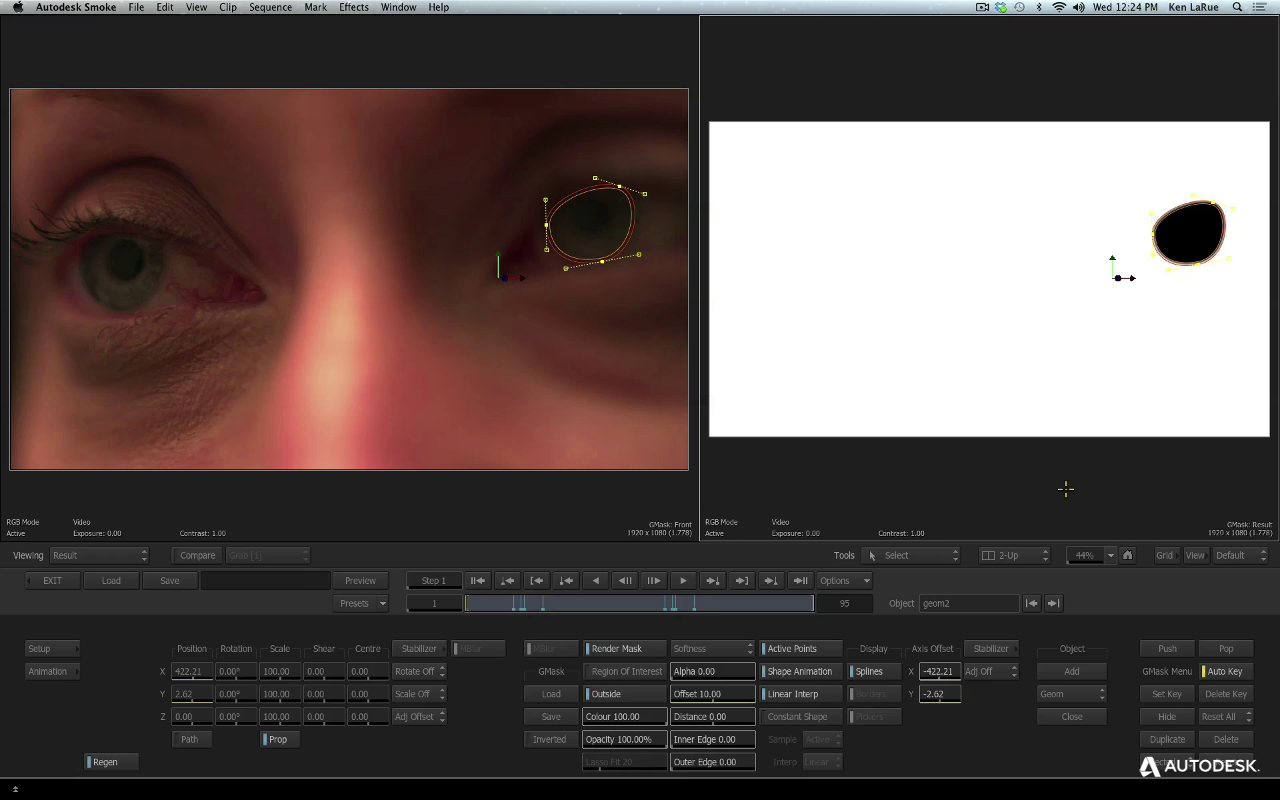
pyautogui.click(115, 554)
pyautogui.press('`')
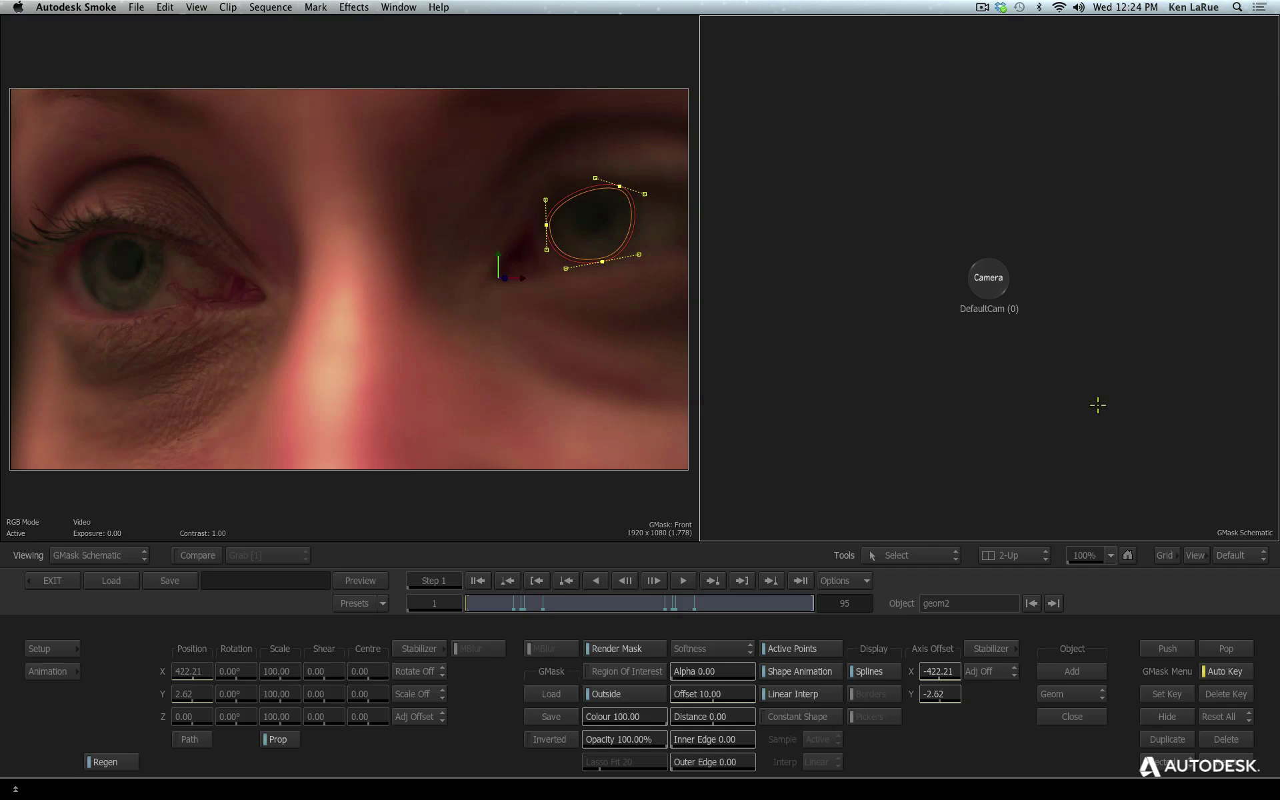
pyautogui.click(1109, 556)
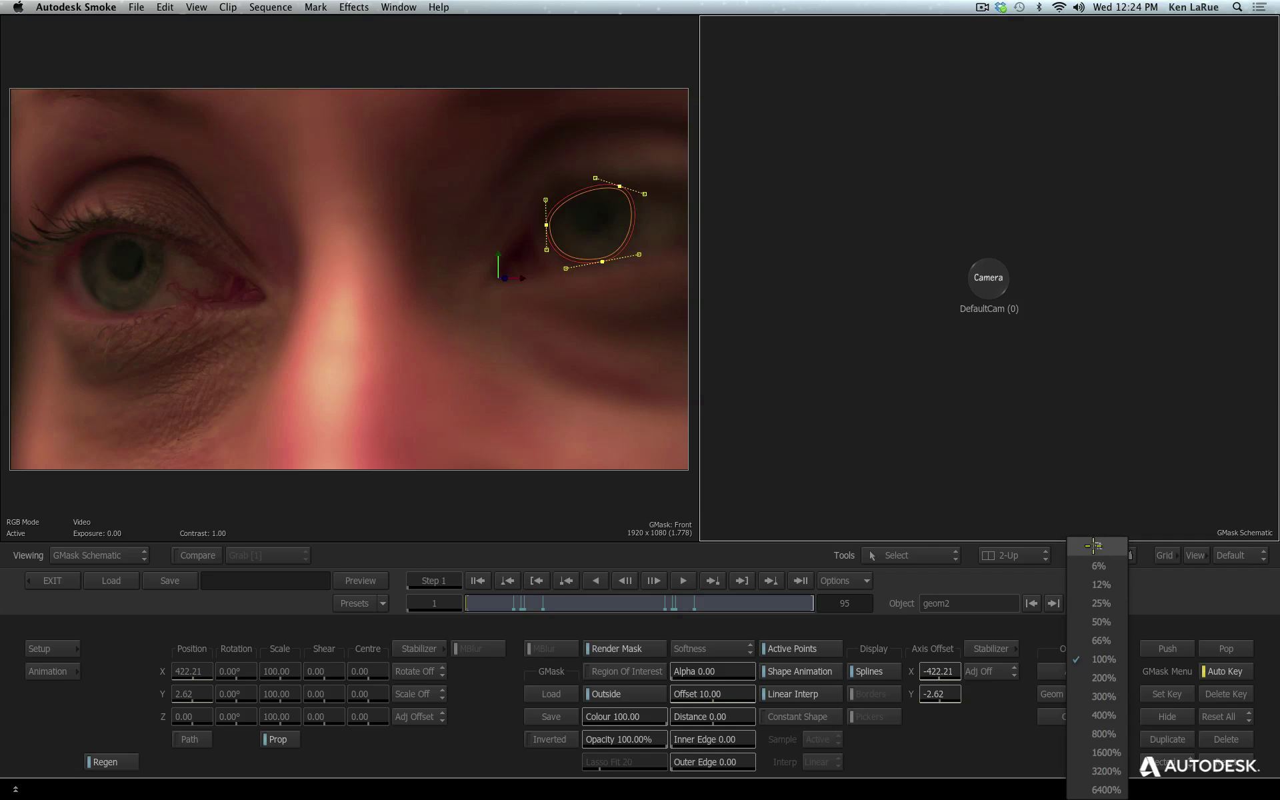
pyautogui.click(1101, 545)
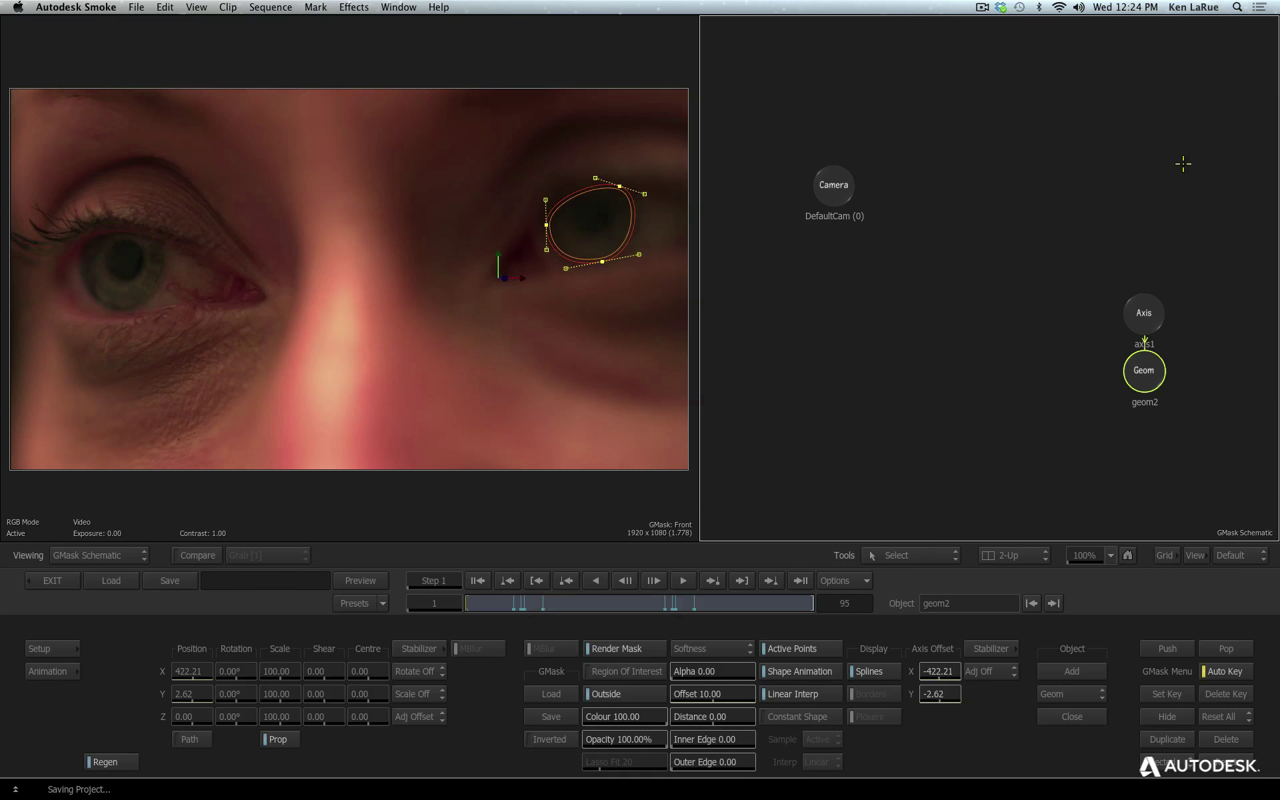
pyautogui.moveTo(840, 178); pyautogui.dragTo(1012, 172)
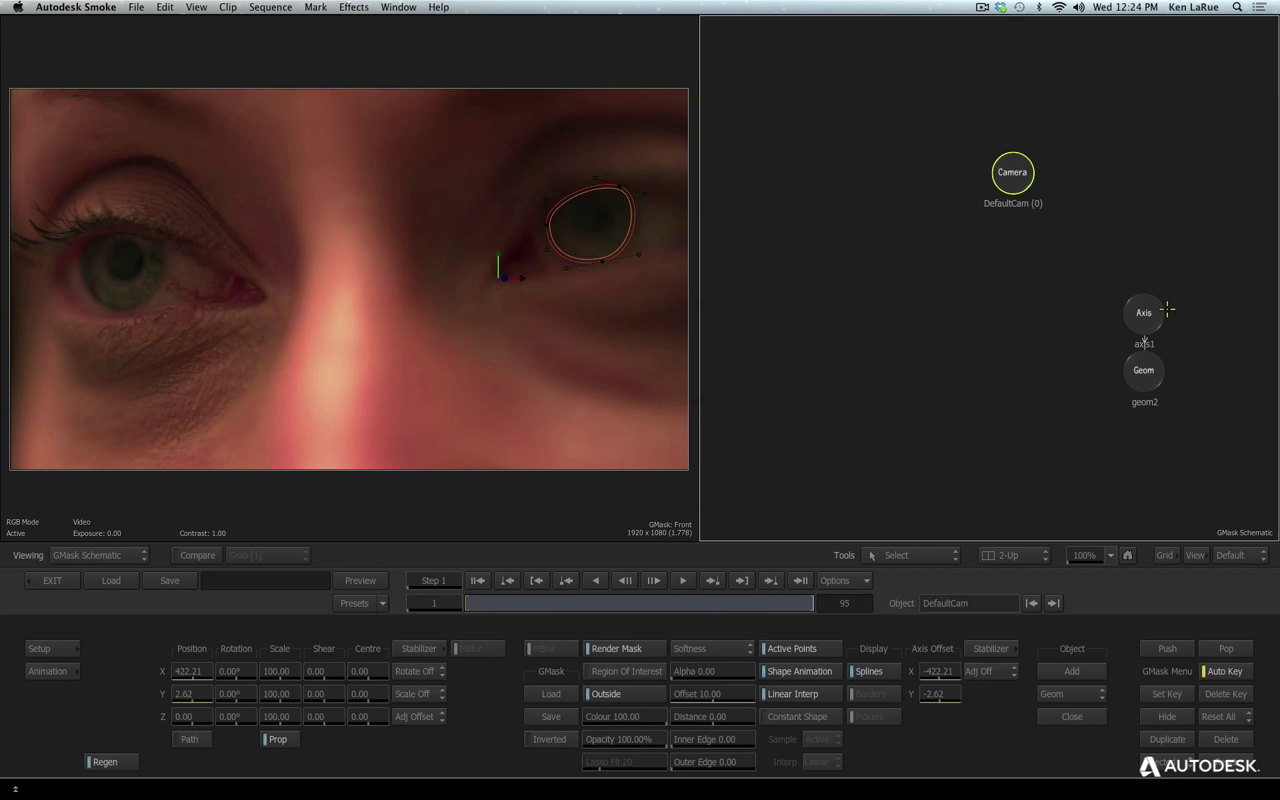
# - Duplicate the axis1 node with its mask geometry using the Branch option, and place the copied pair clear of the original
pyautogui.moveTo(1149, 292); pyautogui.dragTo(1148, 294)
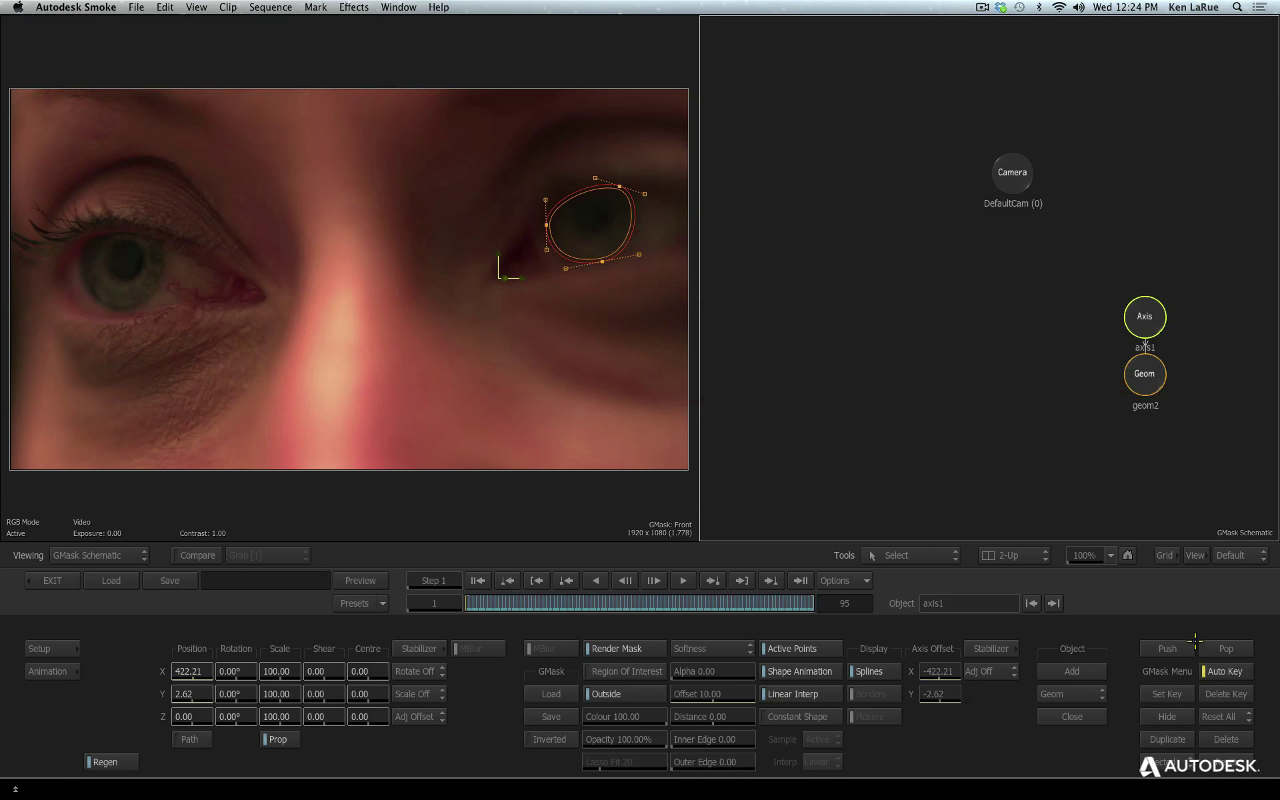
pyautogui.click(1166, 717)
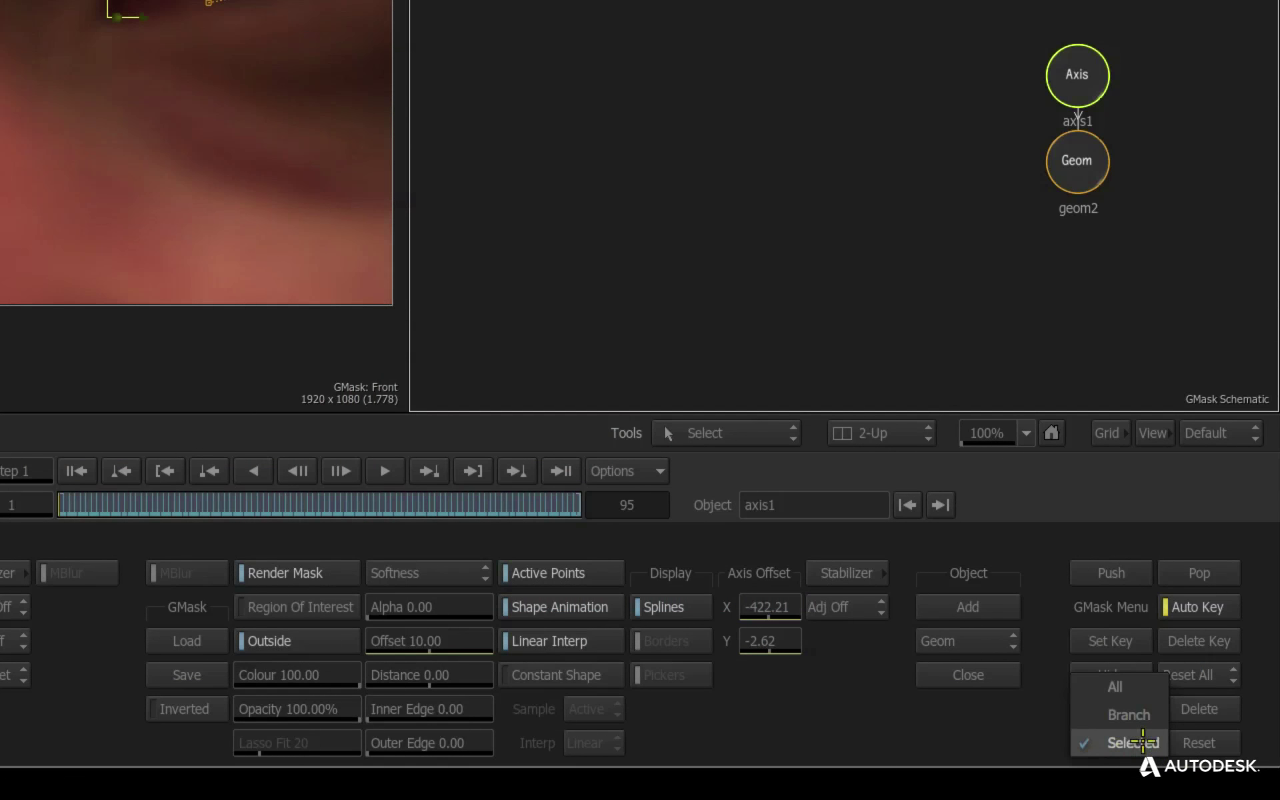
pyautogui.click(1128, 715)
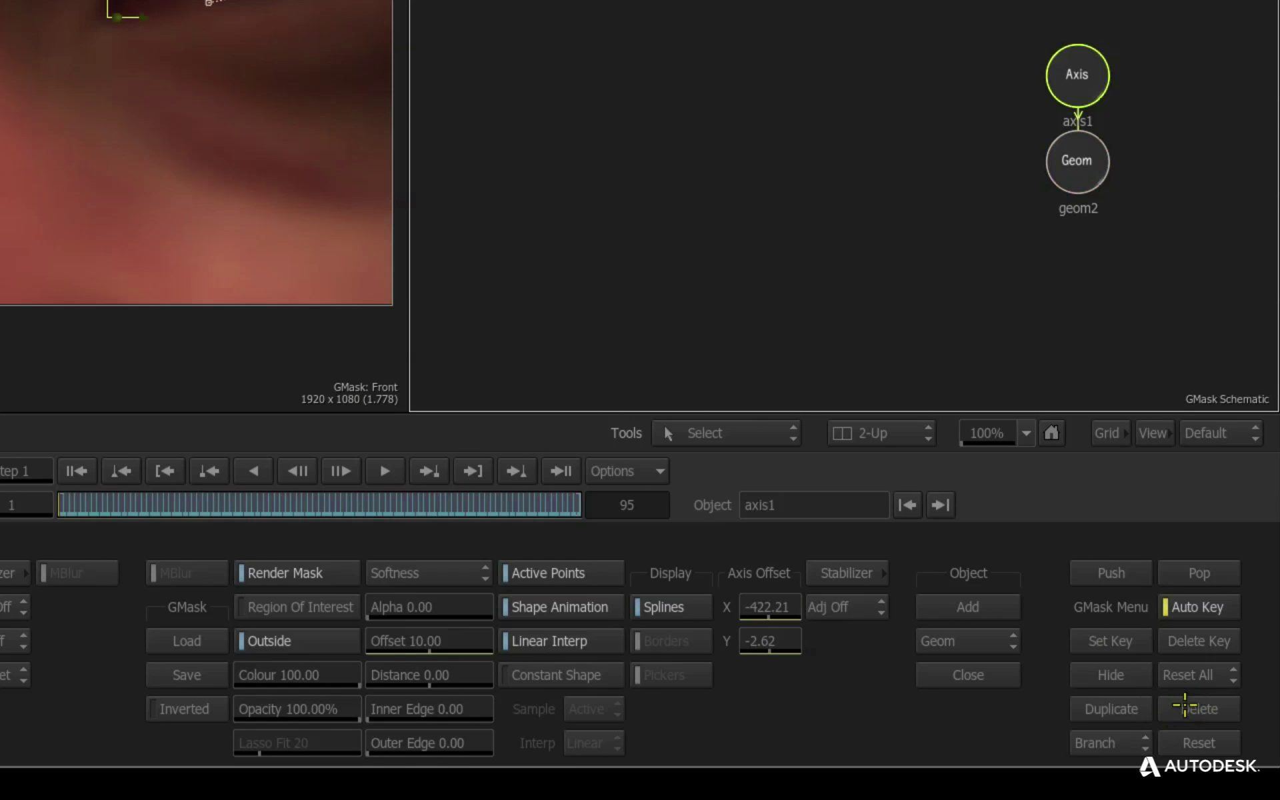
pyautogui.click(1123, 709)
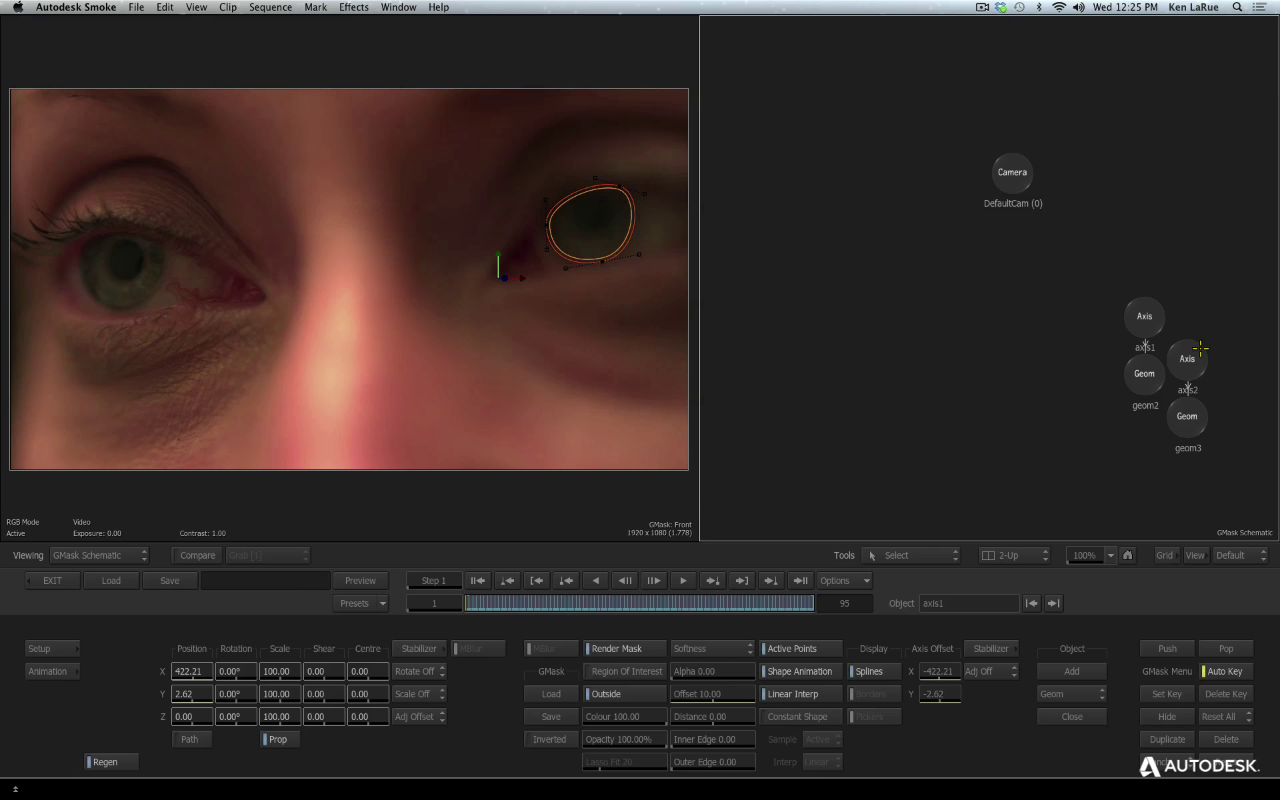
pyautogui.moveTo(1197, 346); pyautogui.dragTo(912, 313)
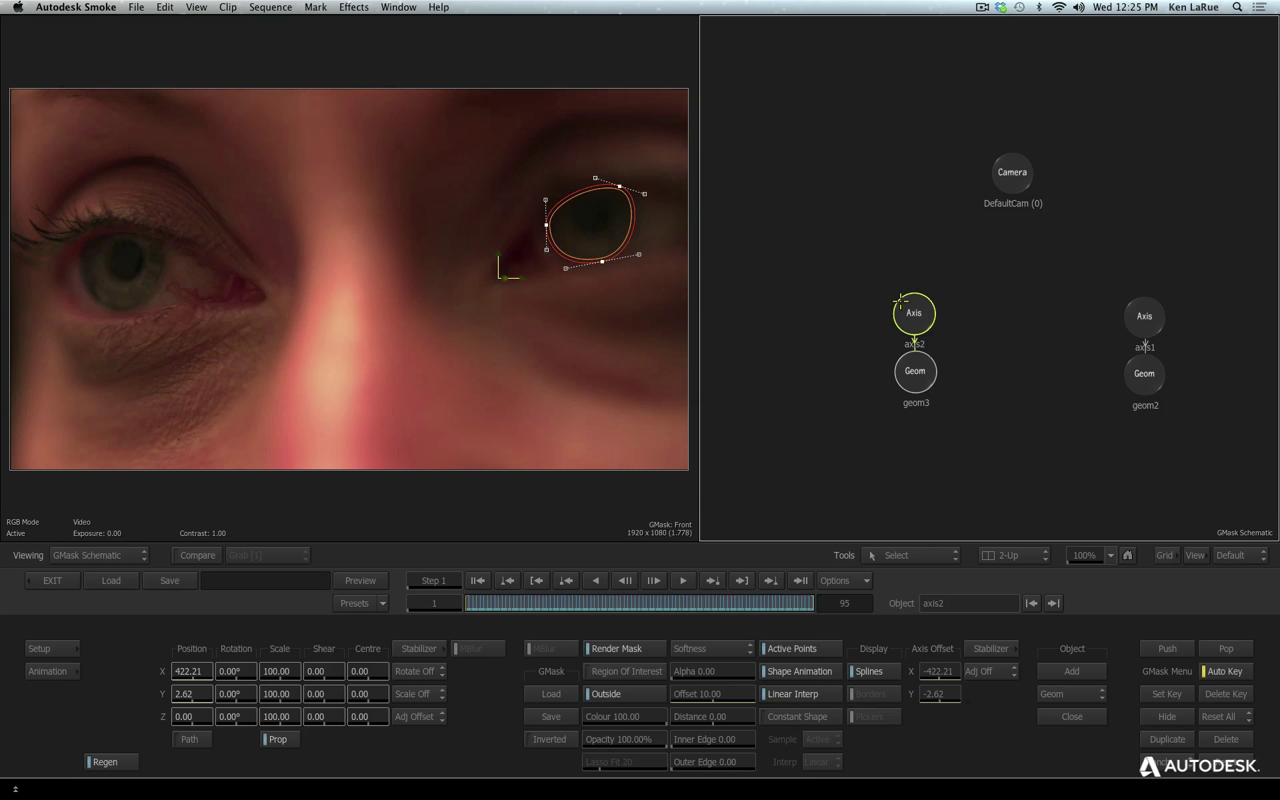
# - Make room below axis2, add a new Axis object, and insert it between axis2 and geom3
pyautogui.moveTo(924, 299); pyautogui.dragTo(915, 239)
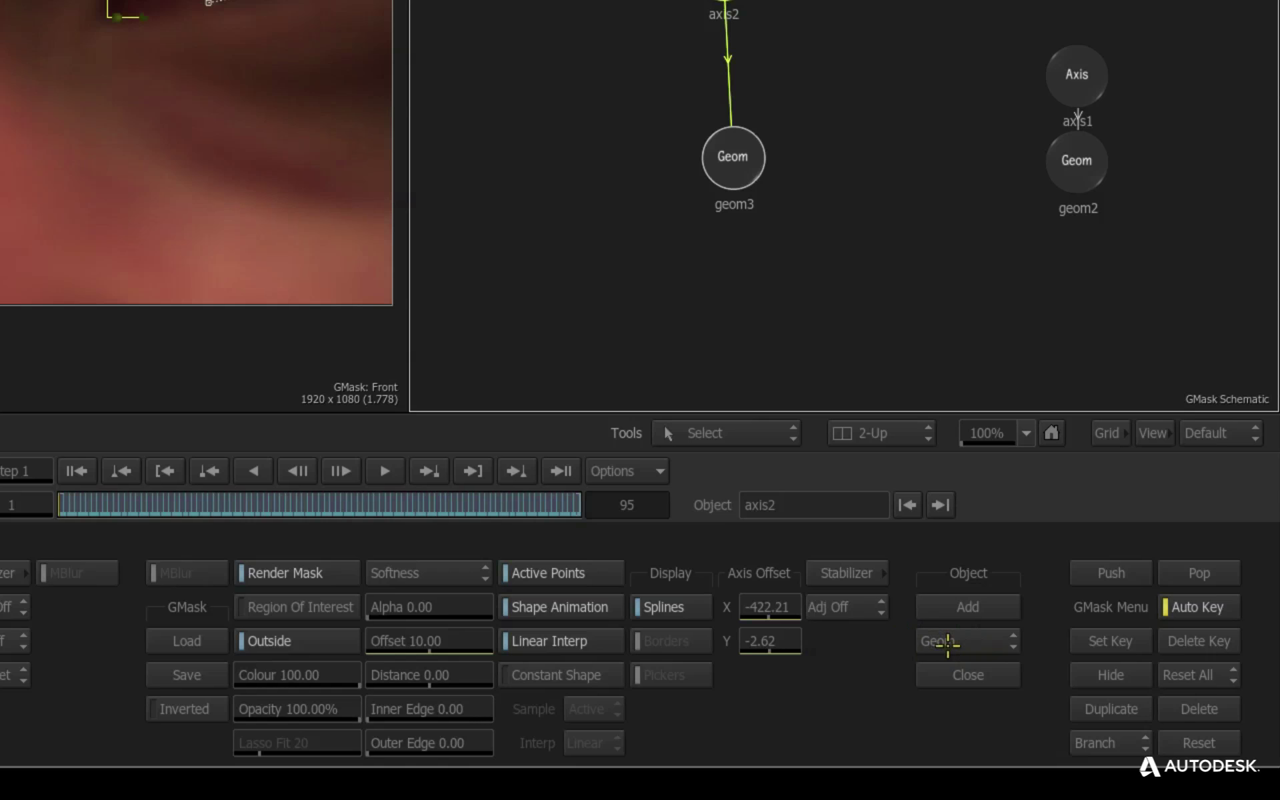
pyautogui.click(1008, 641)
pyautogui.click(970, 603)
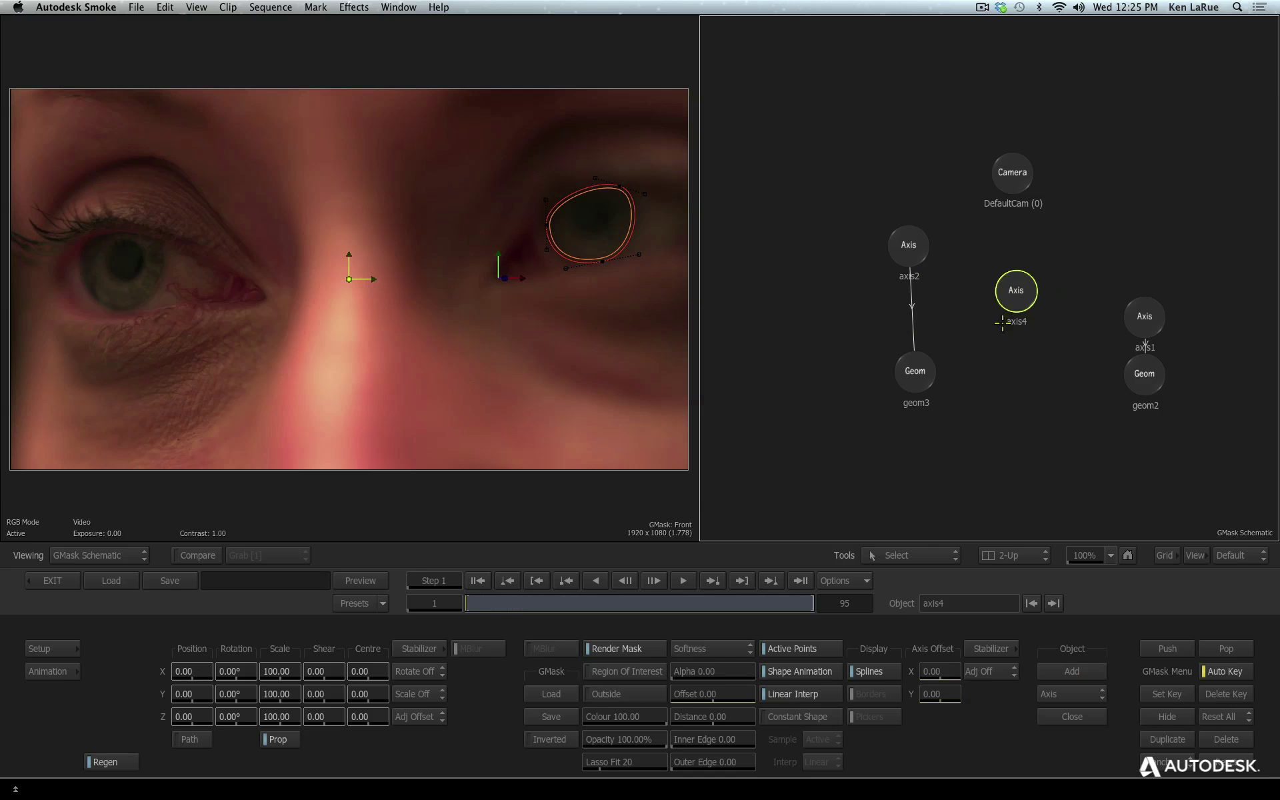
pyautogui.moveTo(1013, 289); pyautogui.dragTo(1013, 298)
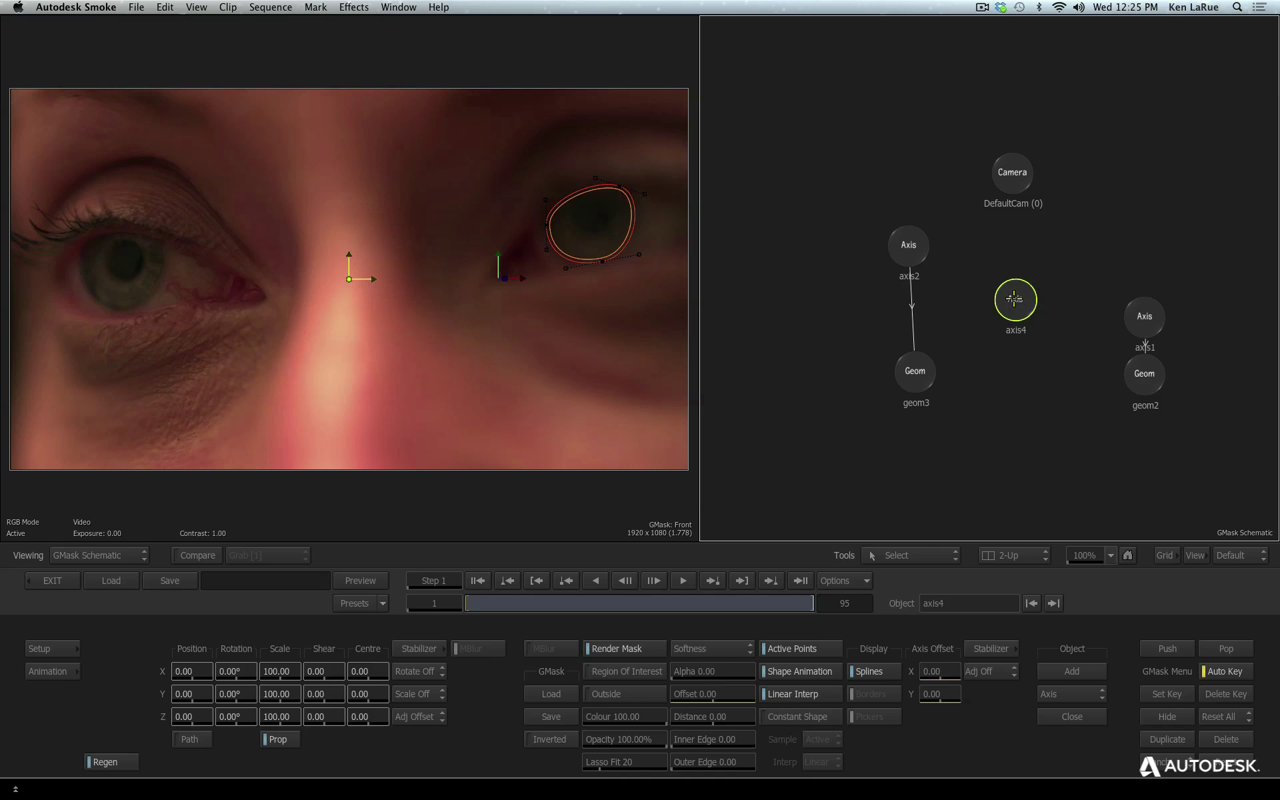
pyautogui.moveTo(1014, 300); pyautogui.dragTo(914, 302)
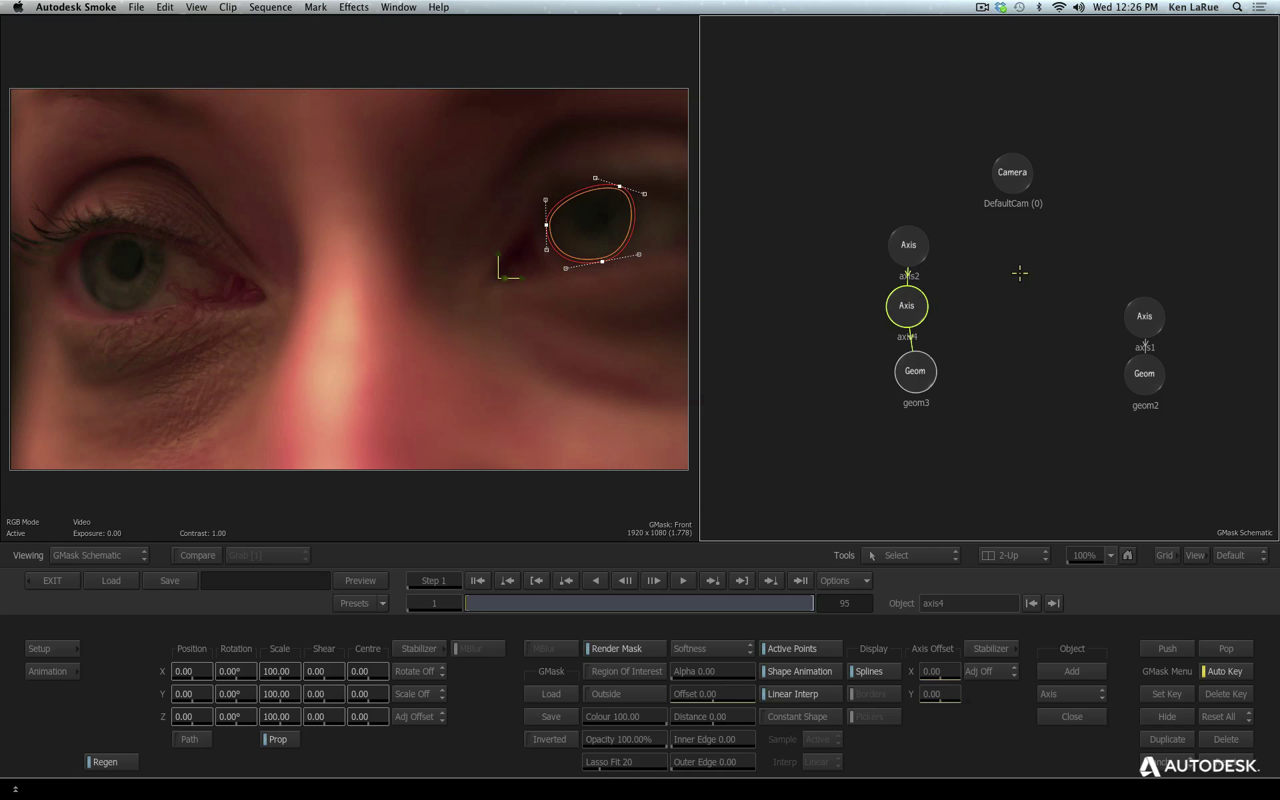
# - Move the duplicate's upper axis node farther up the schematic and rename it axis2_TRACK
pyautogui.moveTo(897, 275); pyautogui.dragTo(887, 190)
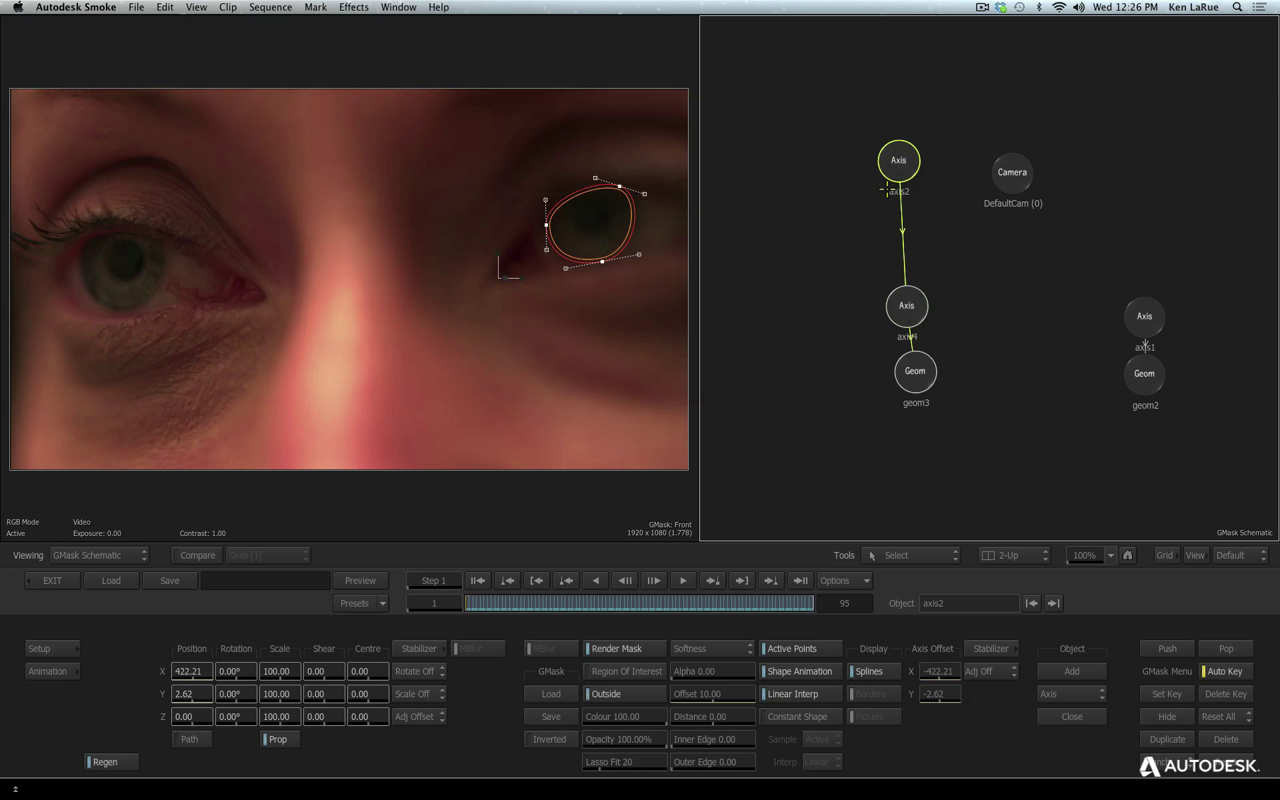
pyautogui.click(963, 603)
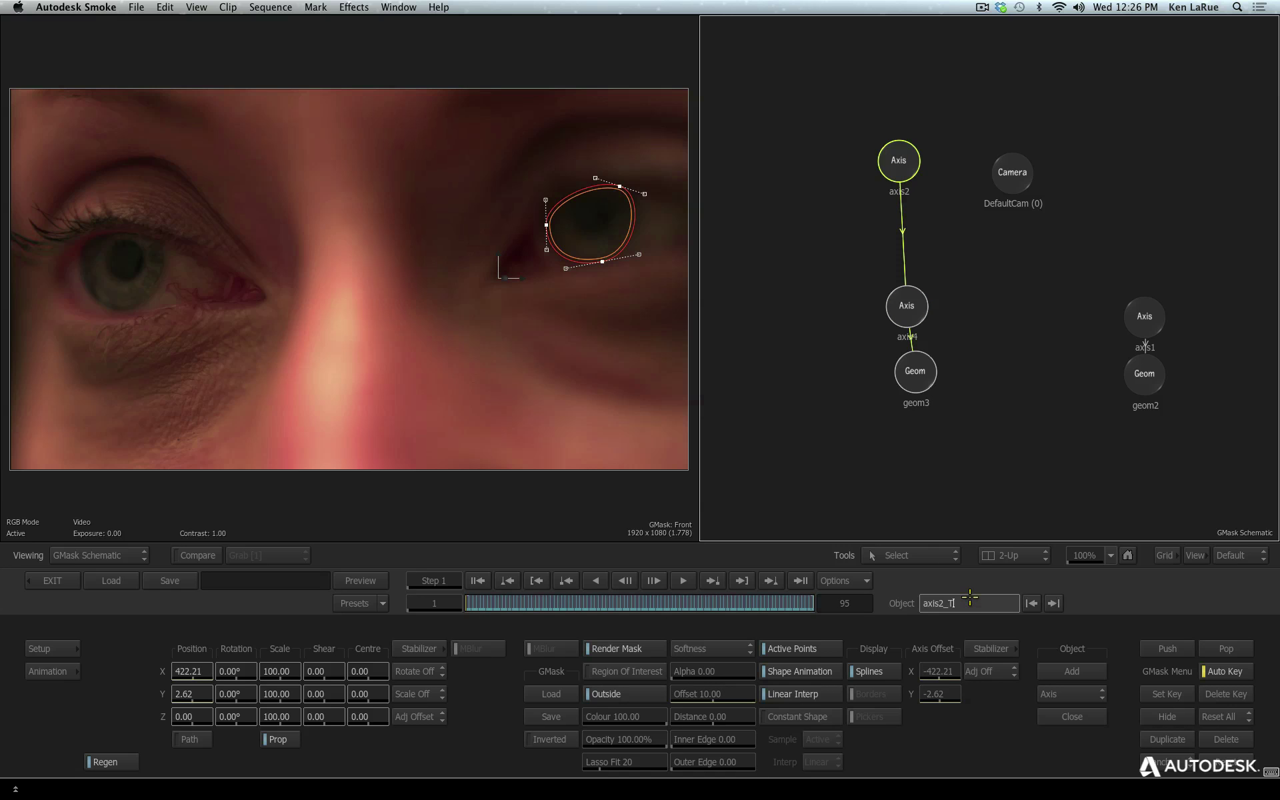
pyautogui.write('_TRACK')
pyautogui.press('Return')
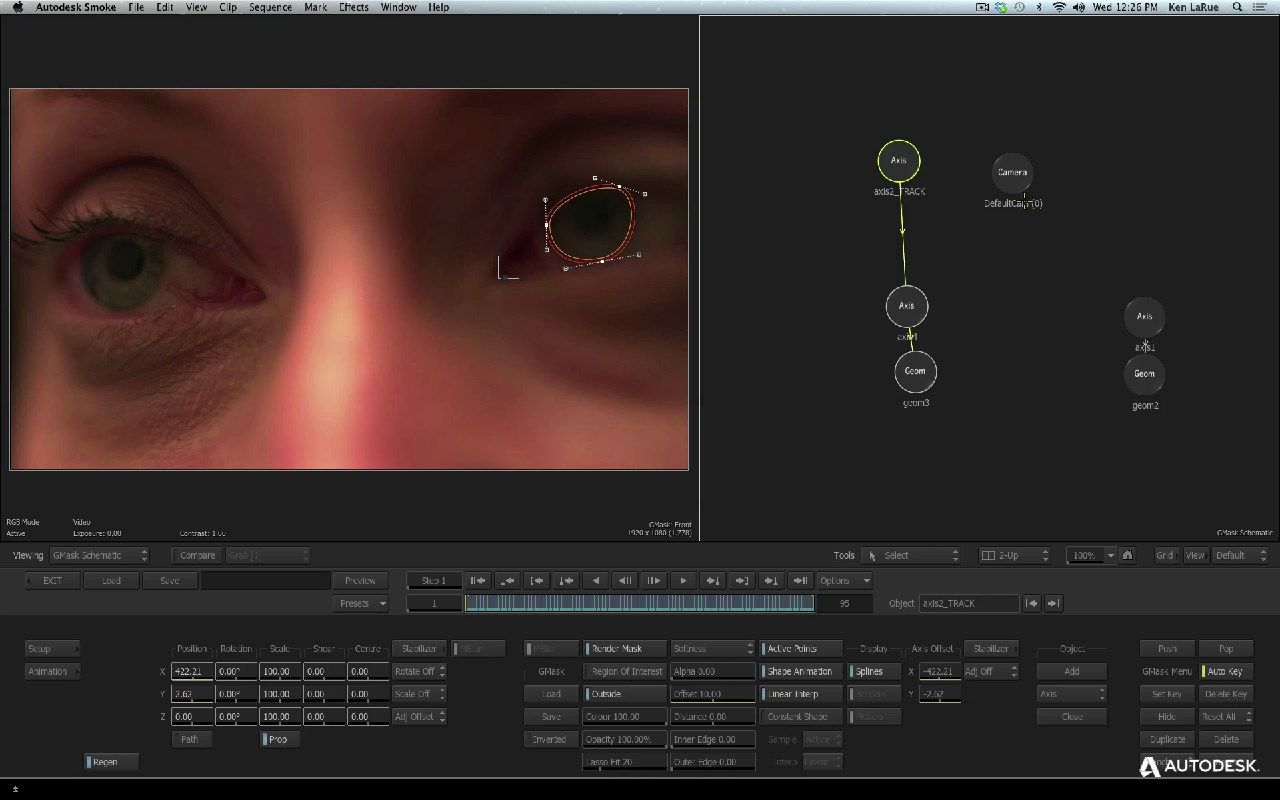
# - Align the new axis above geom3 and set its centre to X 228 and Y 106, inside the iris mask
pyautogui.moveTo(903, 289)
pyautogui.mouseDown()
pyautogui.moveTo(919, 269)
pyautogui.moveTo(907, 269)
pyautogui.moveTo(913, 279)
pyautogui.moveTo(953, 242)
pyautogui.moveTo(913, 275)
pyautogui.mouseUp()
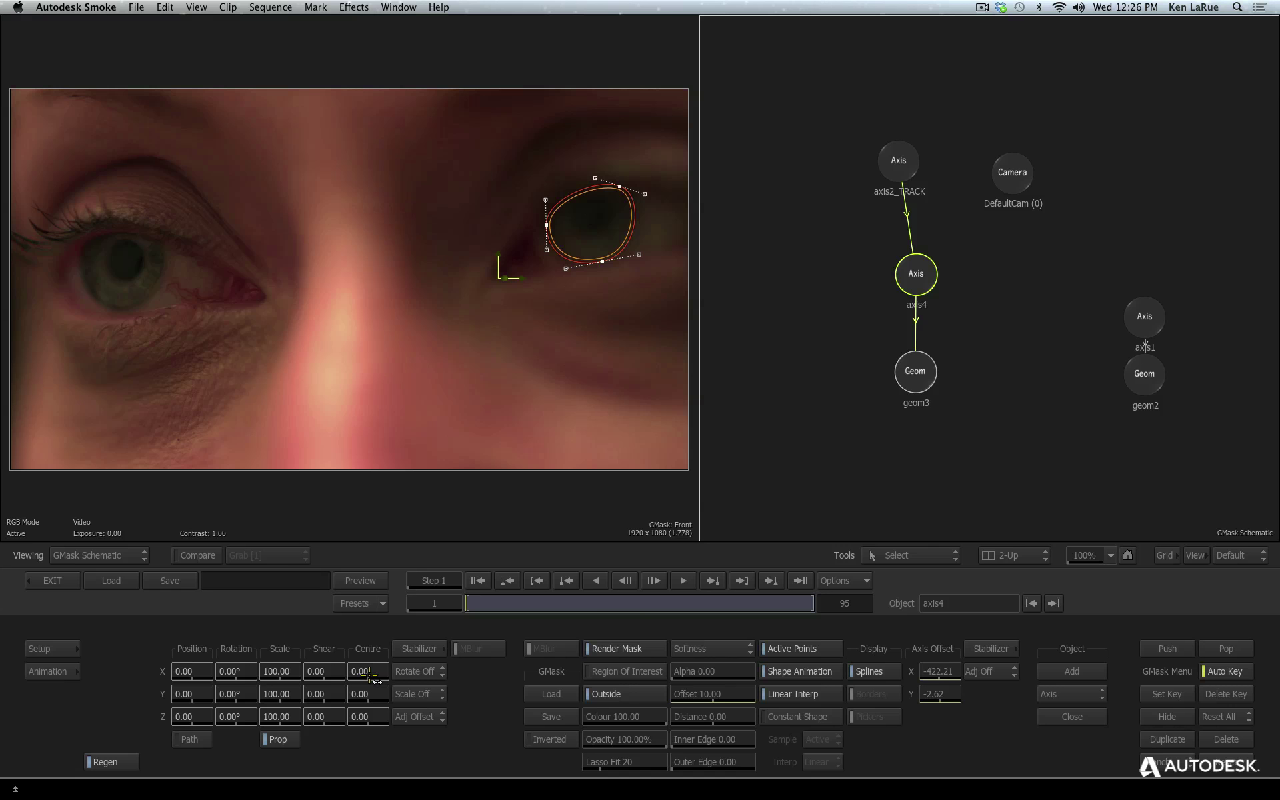
pyautogui.moveTo(371, 676); pyautogui.dragTo(587, 677)
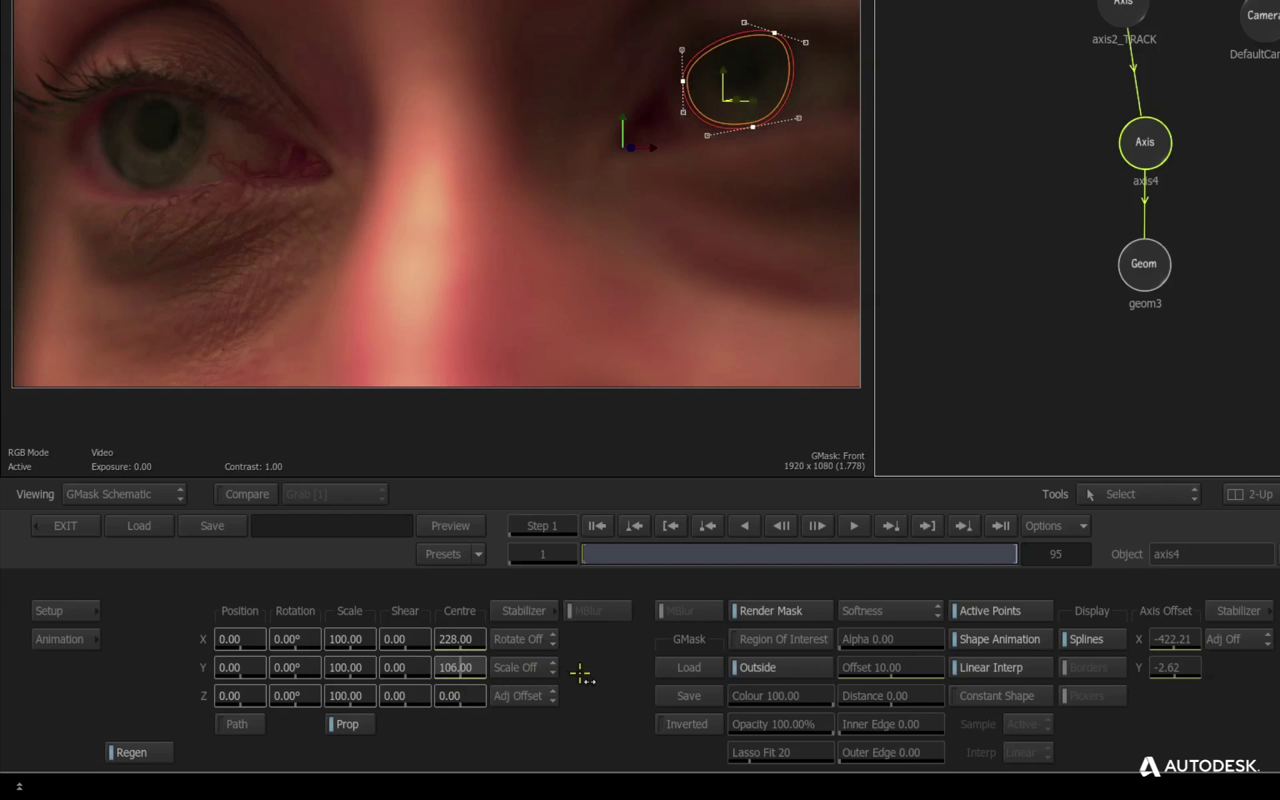
# - Set the centre of axis4 to X 254 and Y 131, and move the duplicate mask over the other eye's iris
pyautogui.moveTo(457, 638); pyautogui.dragTo(509, 640)
pyautogui.moveTo(509, 639); pyautogui.dragTo(513, 641)
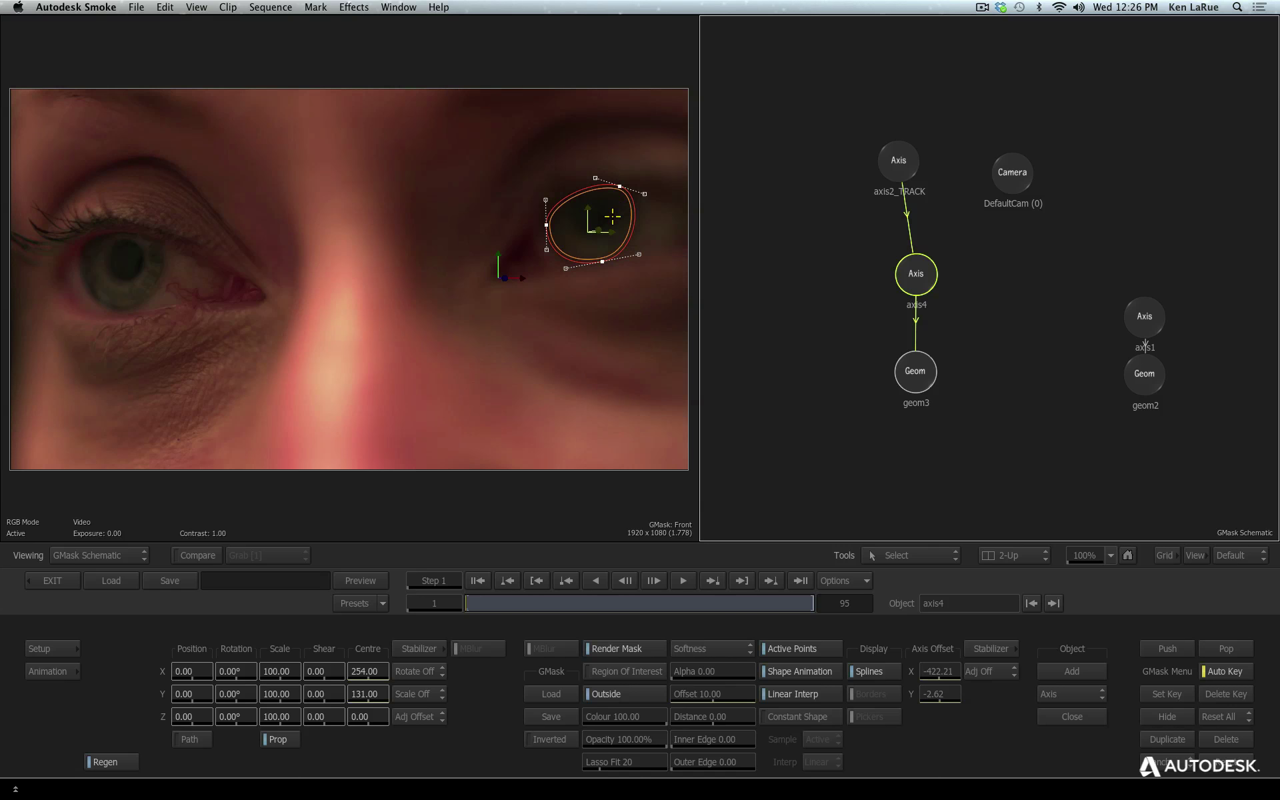
pyautogui.moveTo(614, 231); pyautogui.dragTo(136, 231)
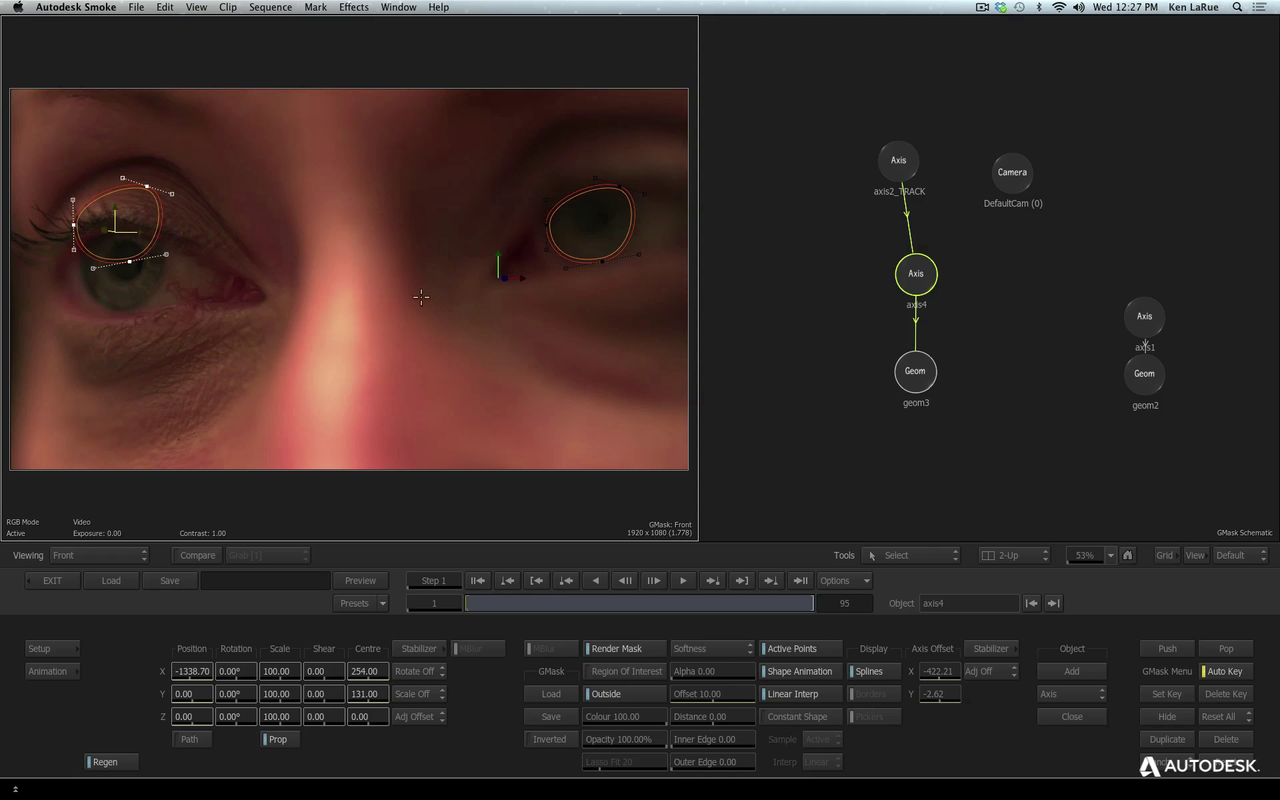
pyautogui.moveTo(190, 693)
pyautogui.mouseDown()
pyautogui.moveTo(111, 680)
pyautogui.moveTo(235, 676)
pyautogui.moveTo(168, 705)
pyautogui.moveTo(200, 685)
pyautogui.mouseUp()
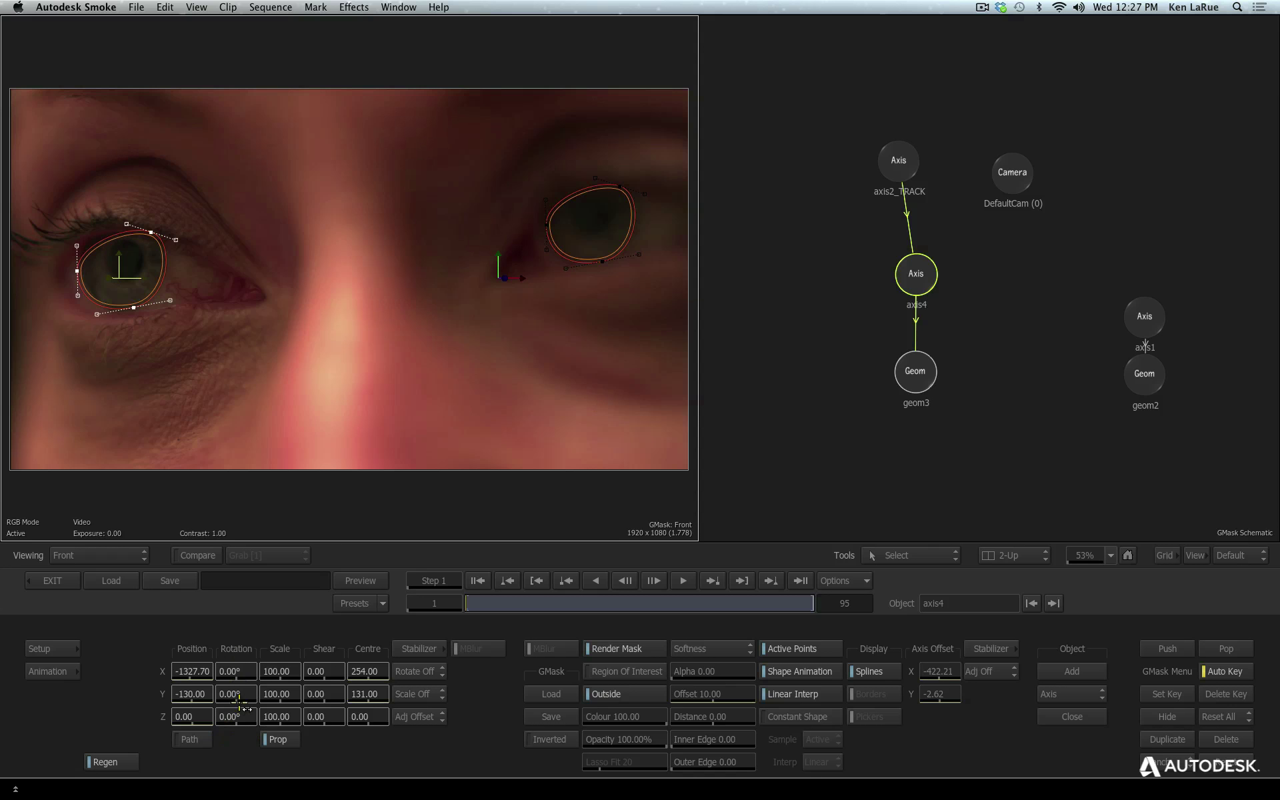
# - Rotate axis4 to -21° in Z and set its position to X -1340 and Y -124 to fit the iris
pyautogui.moveTo(238, 718); pyautogui.dragTo(228, 718)
pyautogui.moveTo(195, 669); pyautogui.dragTo(201, 694)
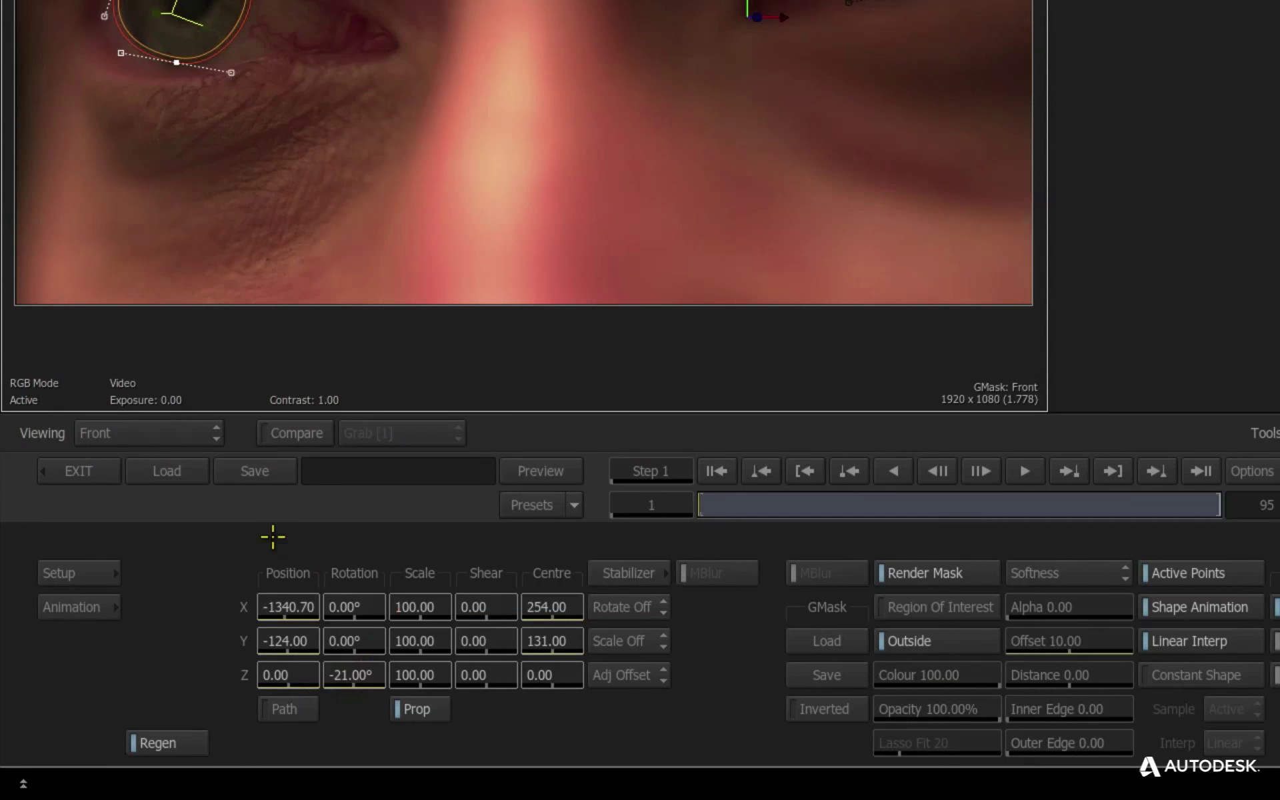
pyautogui.click(298, 608)
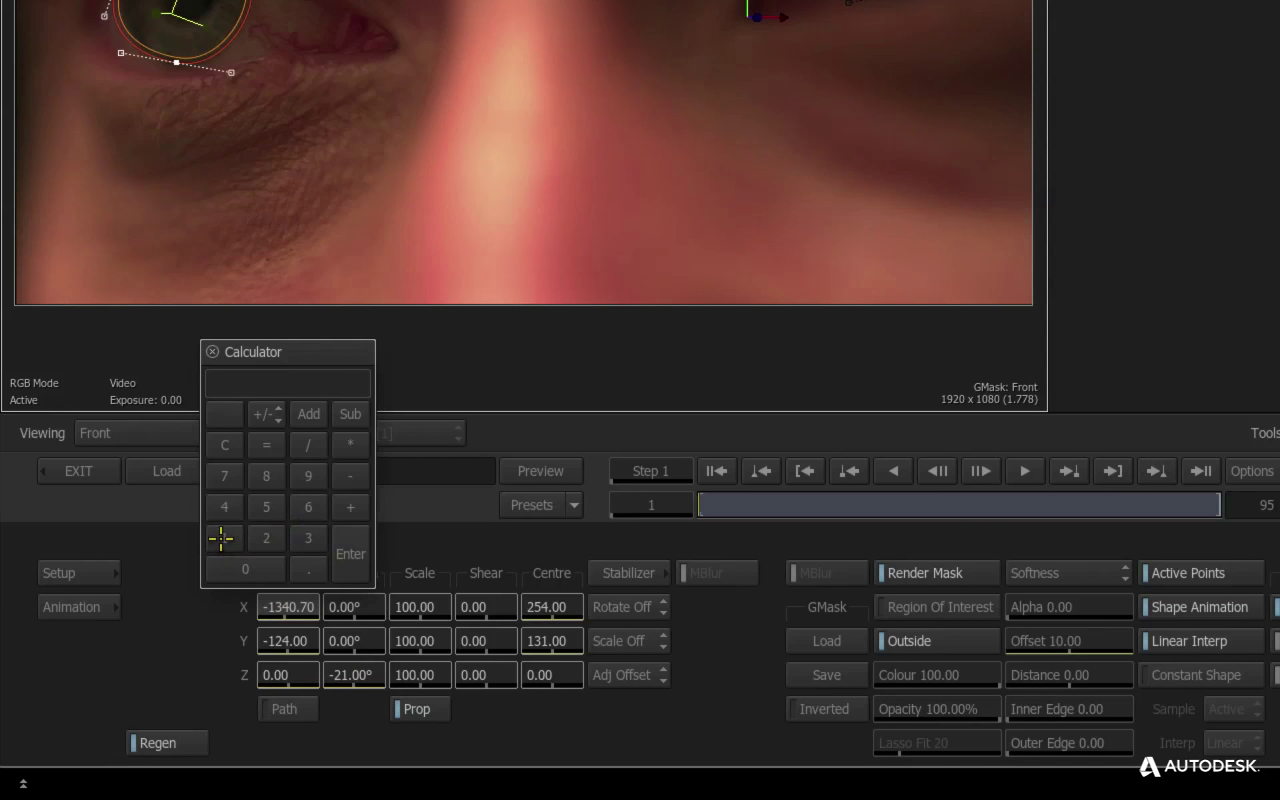
pyautogui.click(350, 475)
pyautogui.click(230, 538)
pyautogui.click(308, 534)
pyautogui.click(225, 506)
pyautogui.click(350, 553)
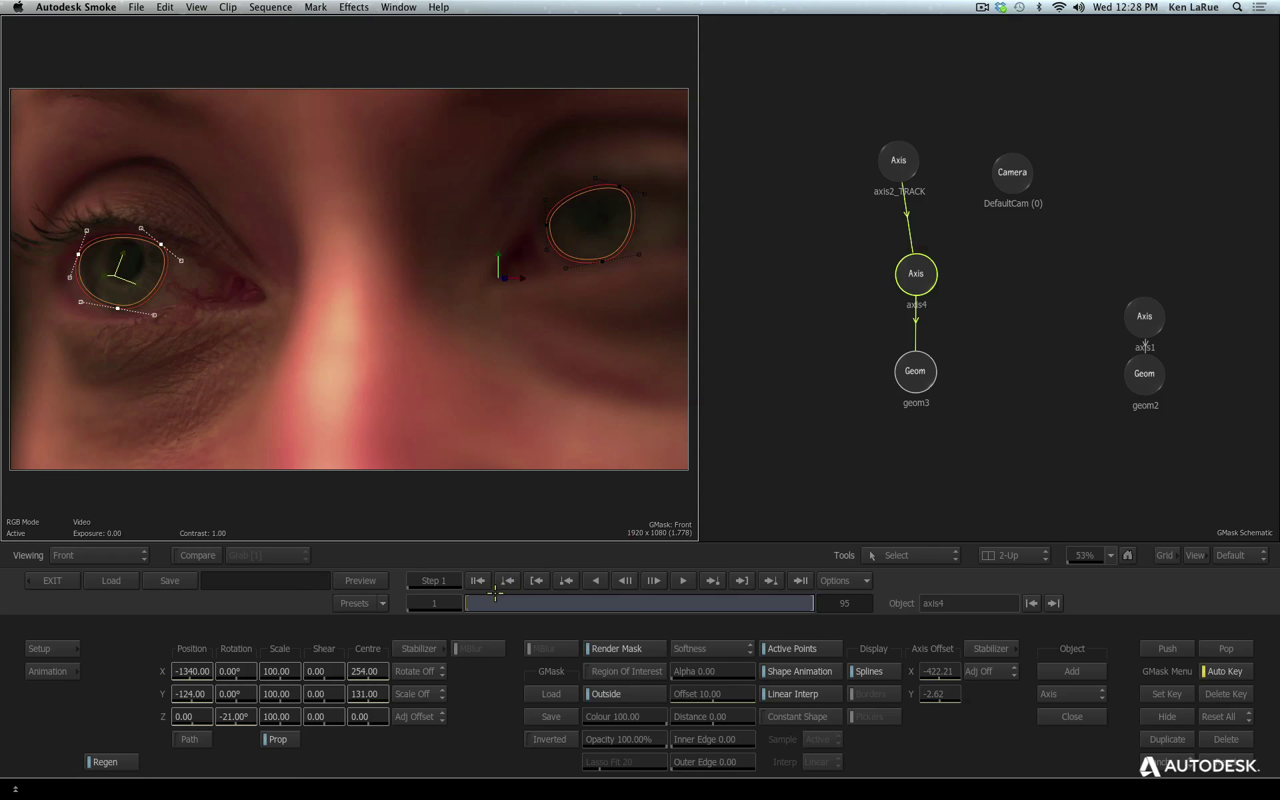
# - Scrub through the shot to check the duplicate mask's tracking on the other eye, and return to frame 1
pyautogui.moveTo(725, 504); pyautogui.dragTo(1100, 468)
pyautogui.click(739, 580)
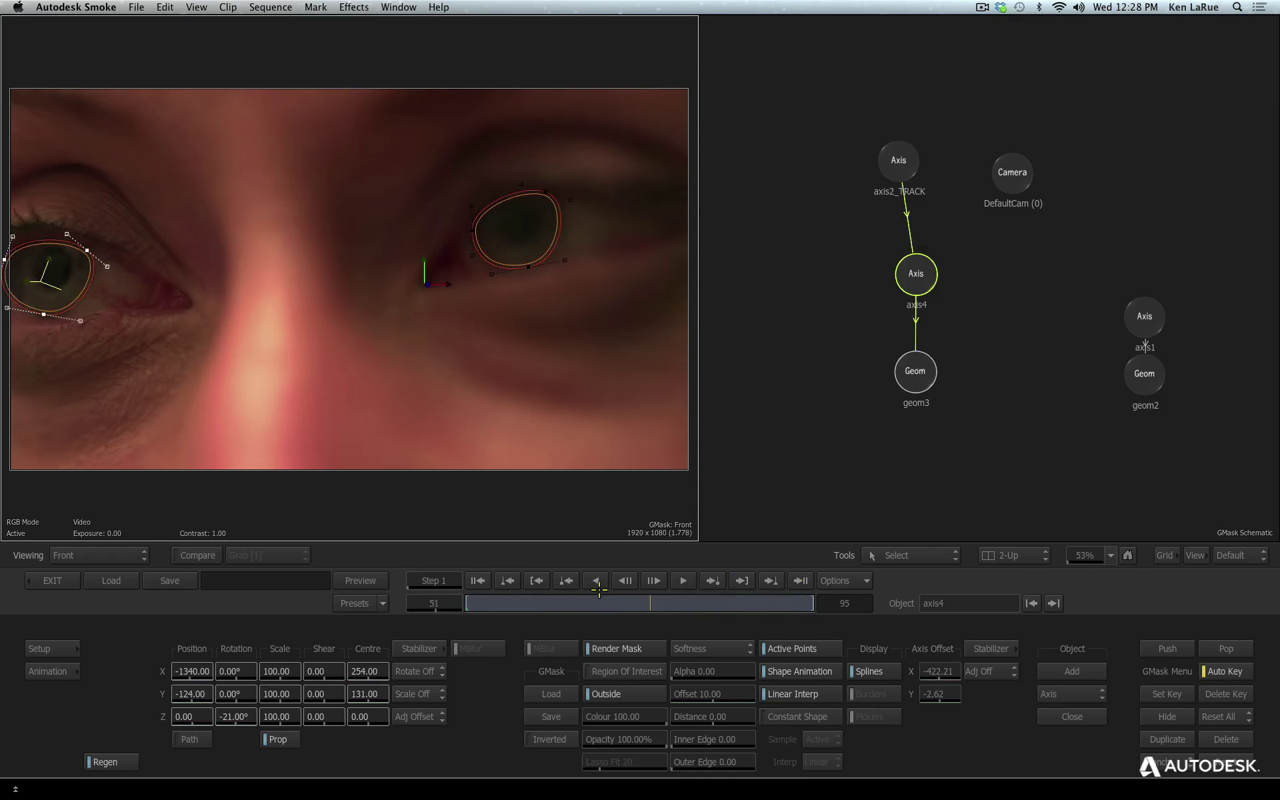
pyautogui.moveTo(809, 590); pyautogui.dragTo(408, 628)
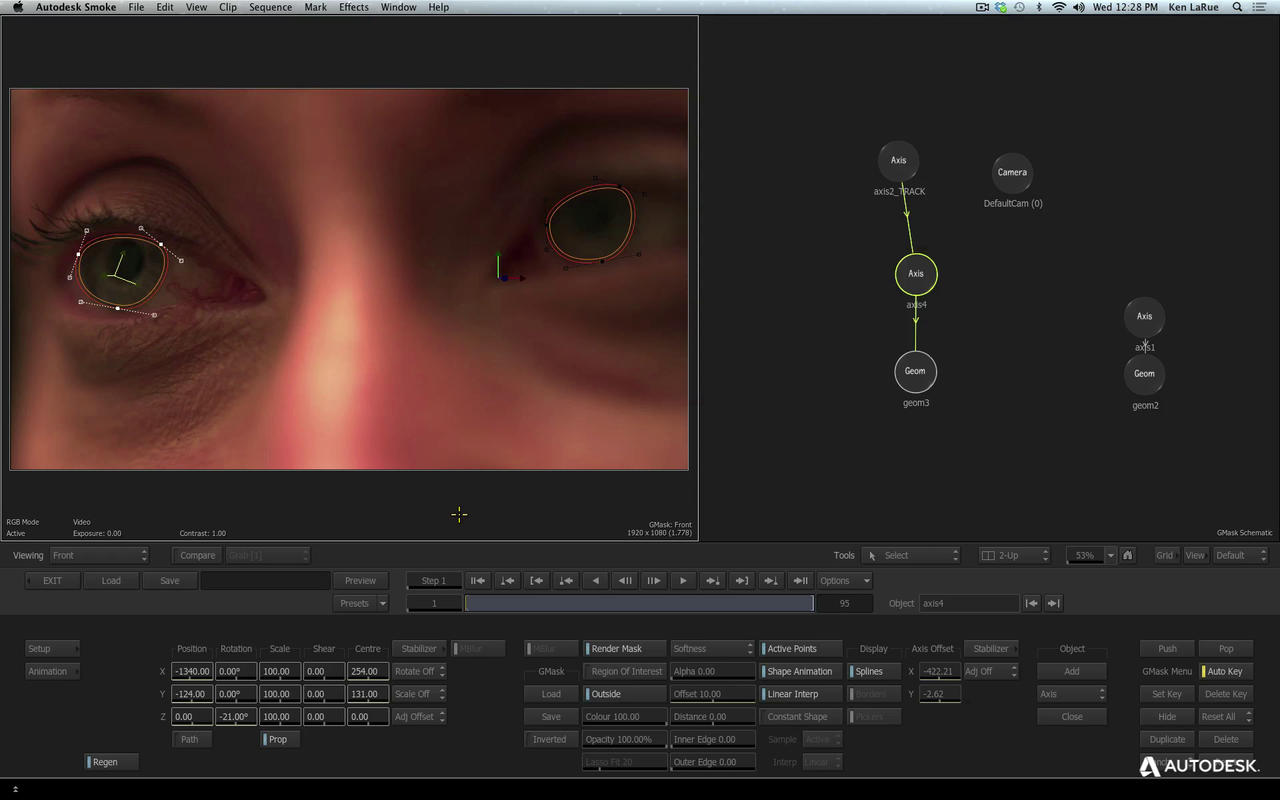
# - View the matte result, disable Outside for geom3 and set its Colour to 0
pyautogui.press('F4')
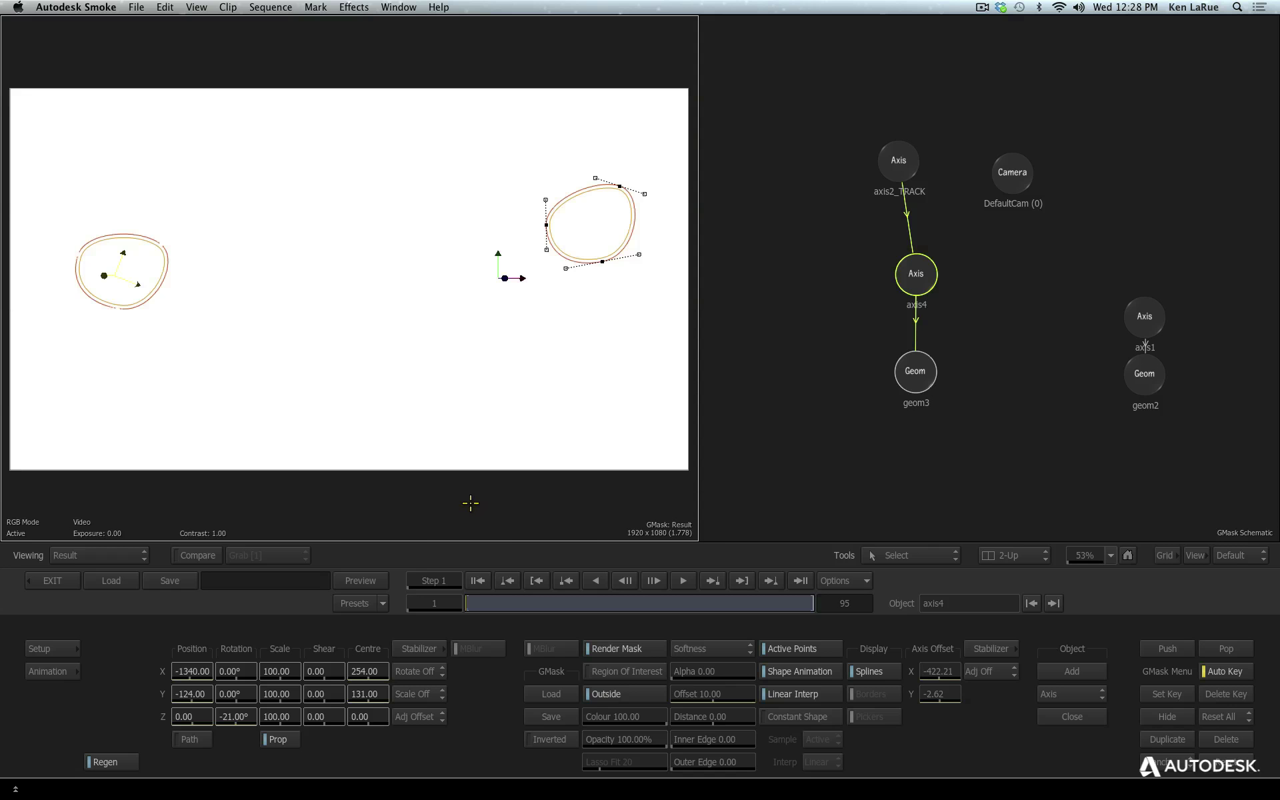
pyautogui.click(878, 345)
pyautogui.moveTo(919, 366); pyautogui.dragTo(922, 362)
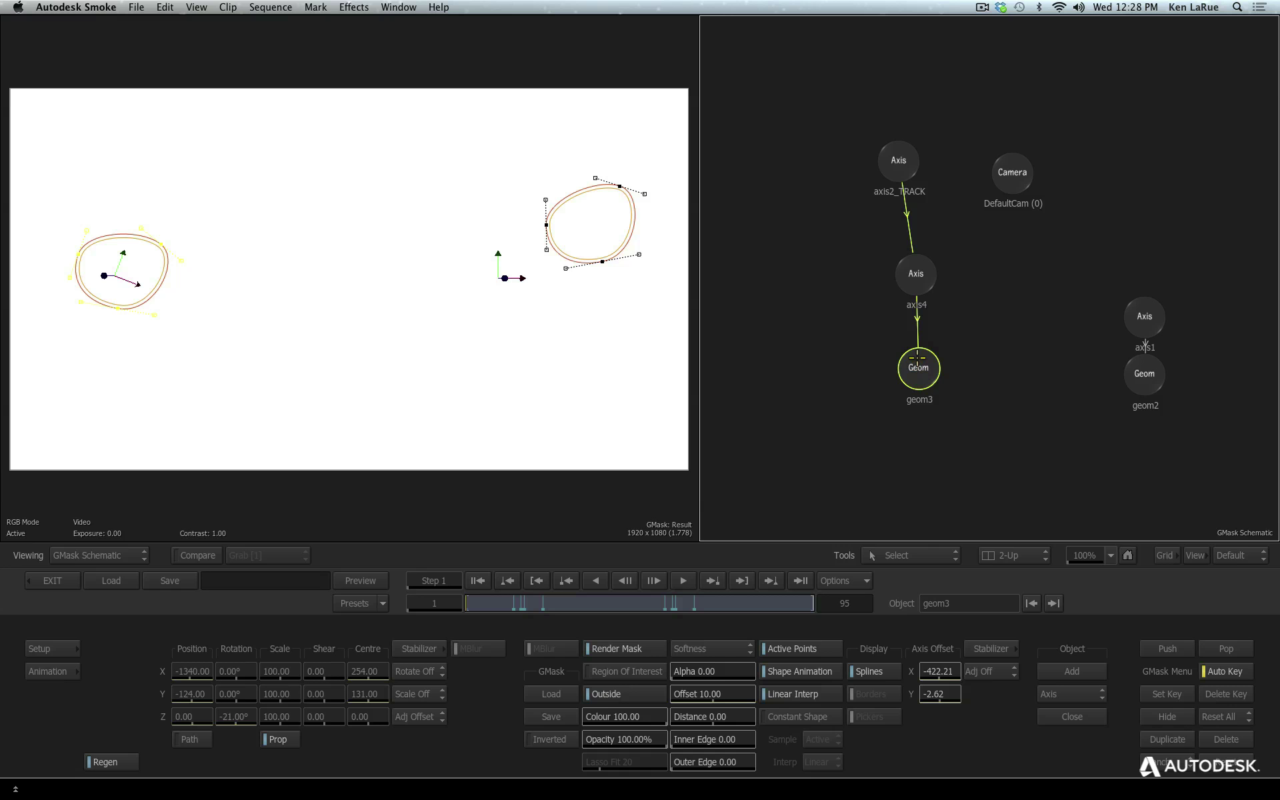
pyautogui.moveTo(1137, 376); pyautogui.dragTo(1180, 351)
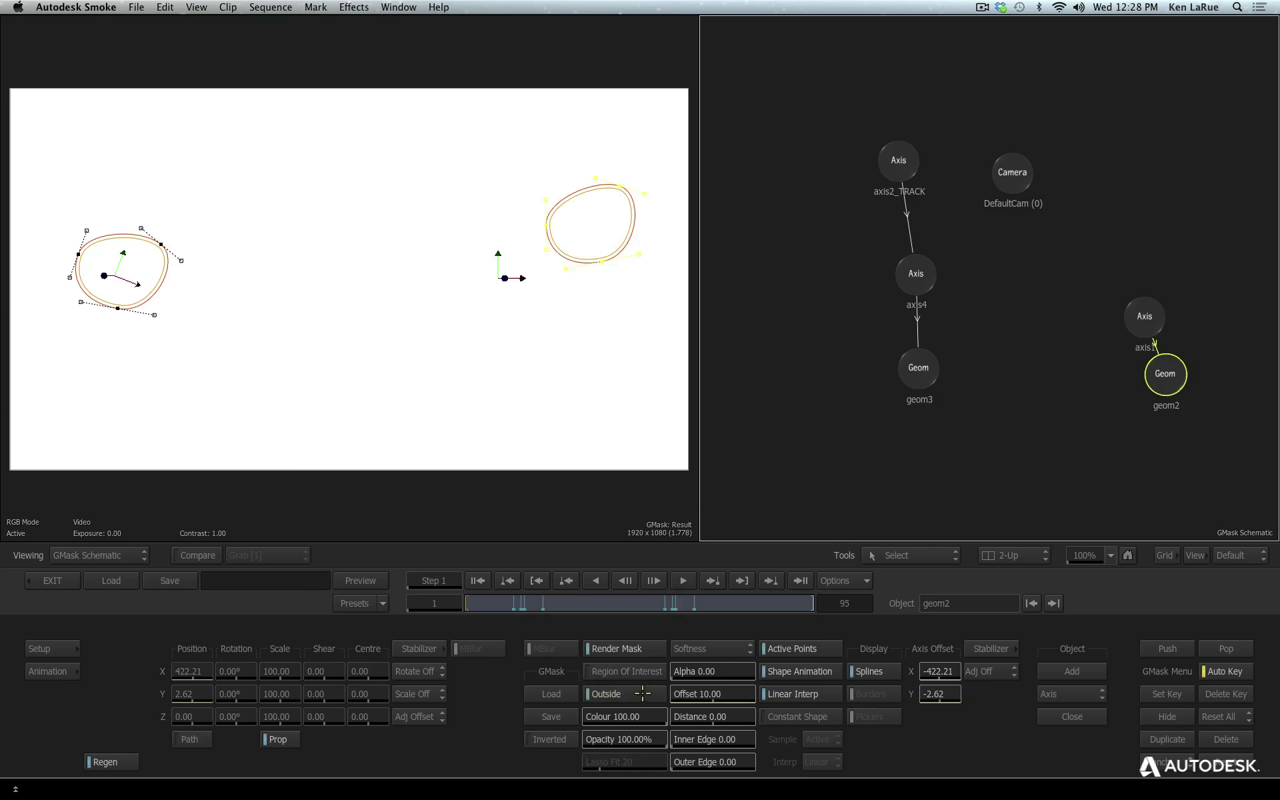
pyautogui.moveTo(920, 367)
pyautogui.mouseDown()
pyautogui.moveTo(903, 390)
pyautogui.moveTo(923, 358)
pyautogui.mouseUp()
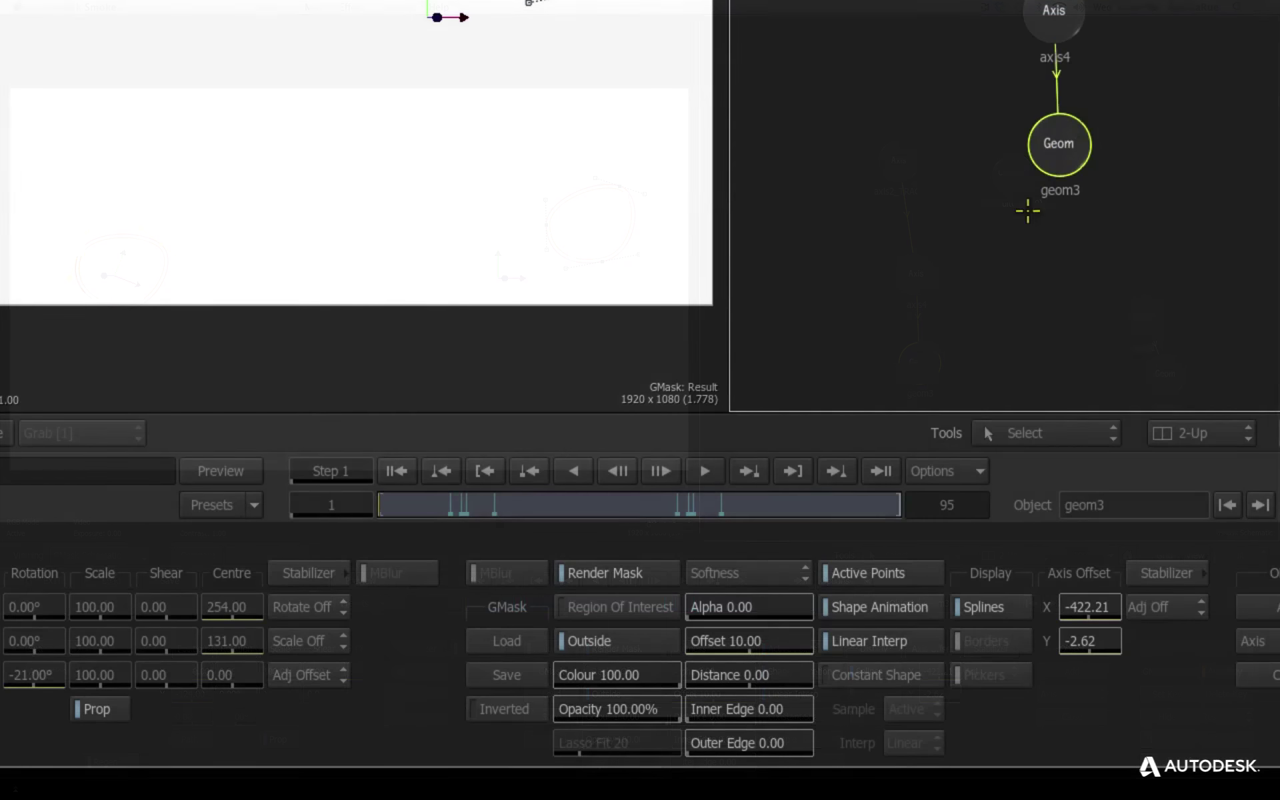
pyautogui.click(640, 698)
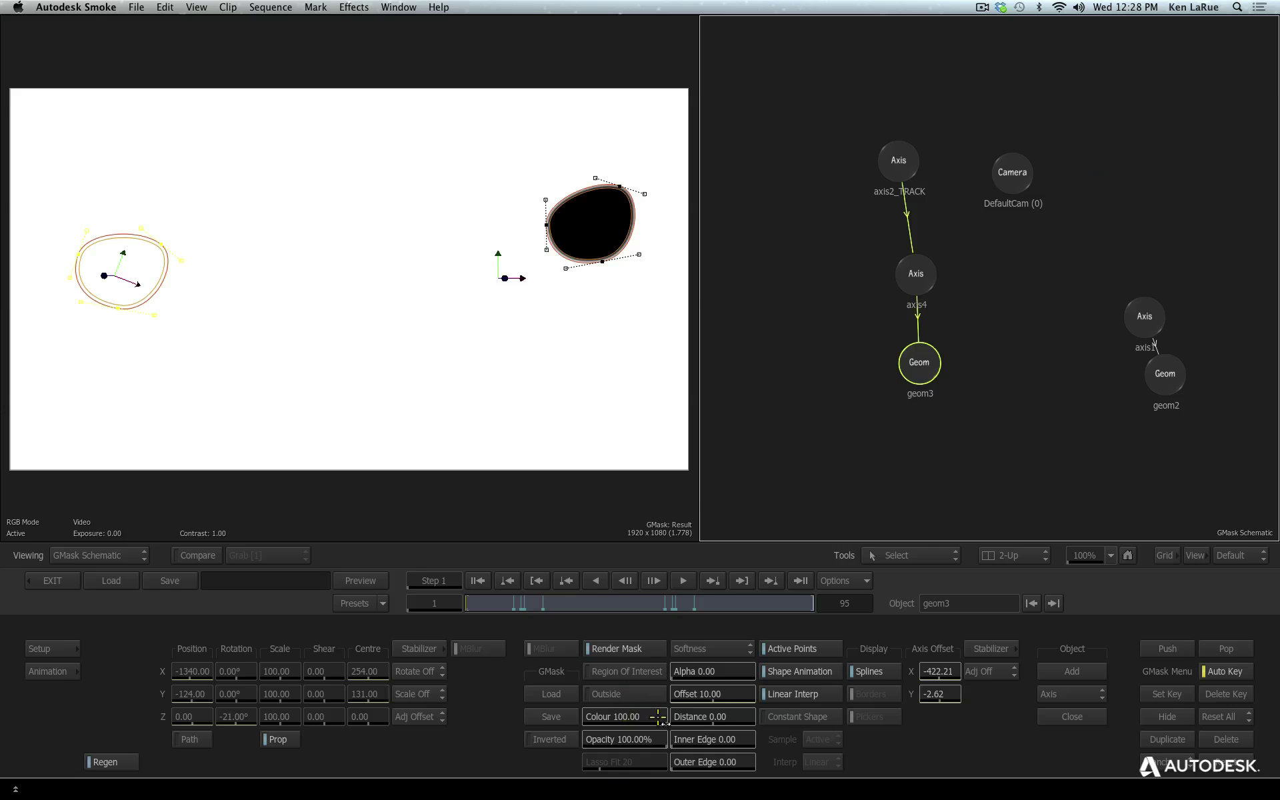
pyautogui.moveTo(639, 675); pyautogui.dragTo(339, 686)
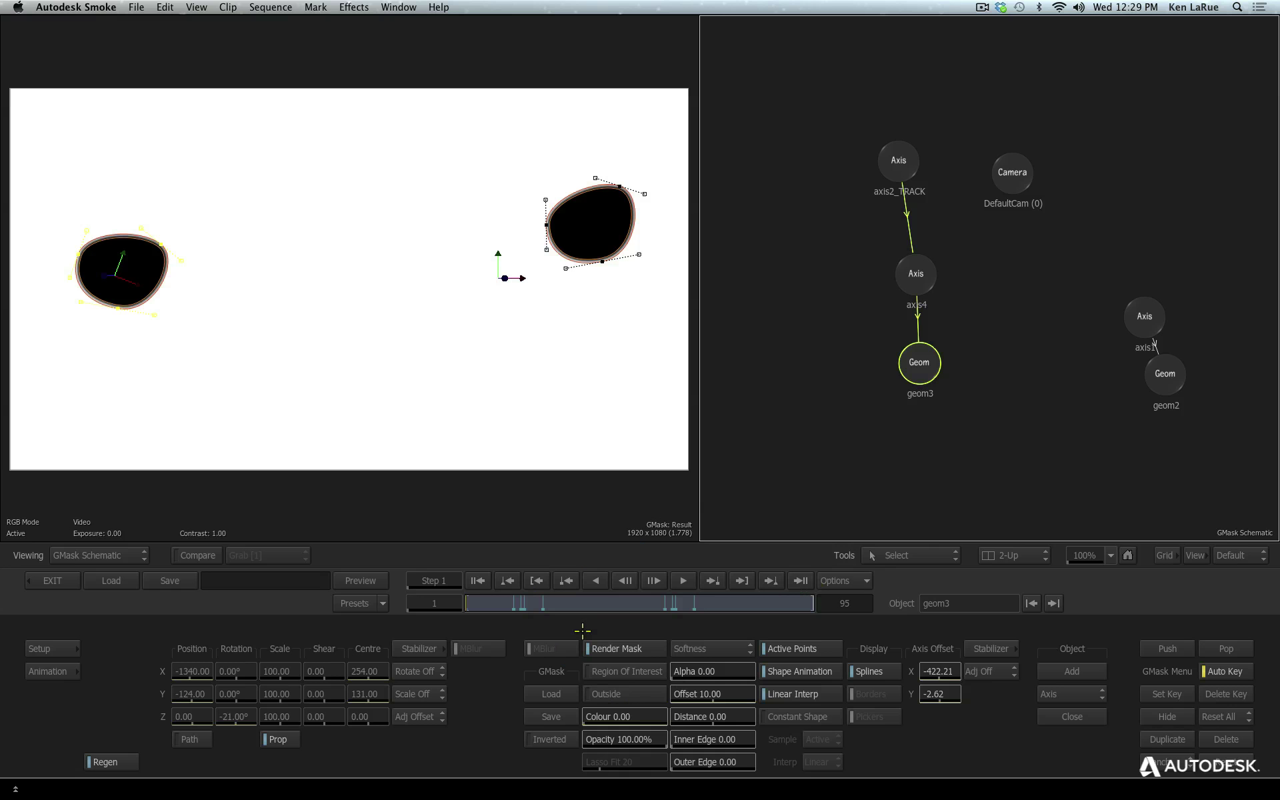
# - Scrub the combined matte of both irises, return to the first frame, and select geom2
pyautogui.moveTo(491, 603); pyautogui.dragTo(545, 621)
pyautogui.press('Home')
pyautogui.moveTo(1167, 384); pyautogui.dragTo(1155, 392)
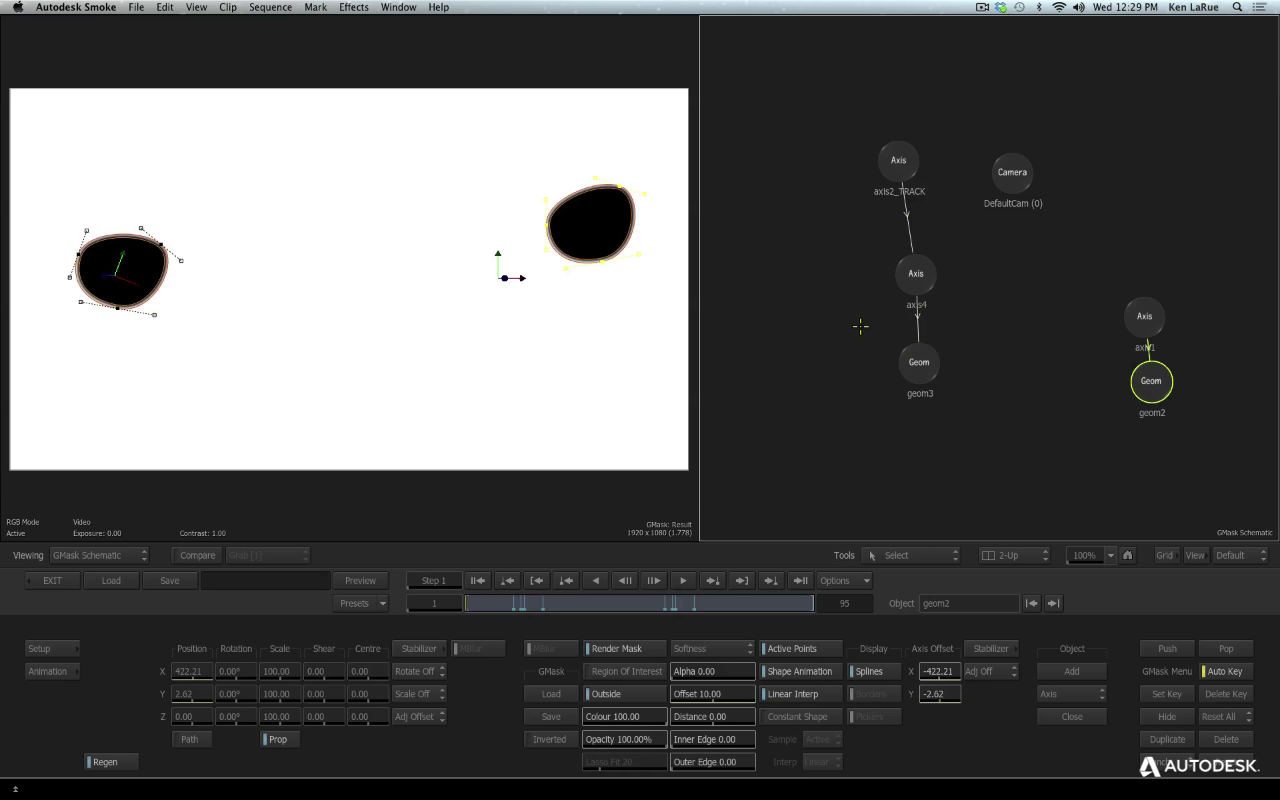
# - Exit the GMask editor, enable Comp on the top A006_C032_1209GS clip and set its Segment to Unpremultiplied
pyautogui.click(58, 580)
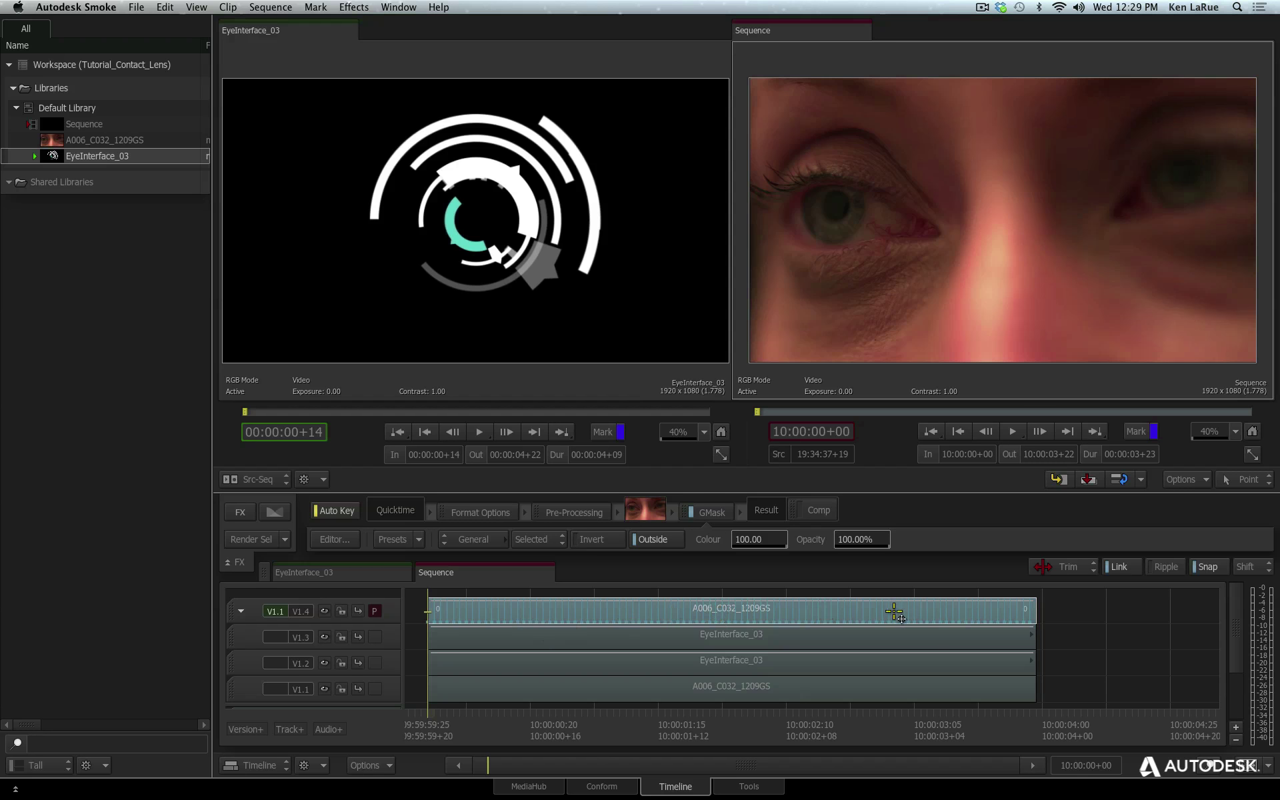
pyautogui.click(807, 514)
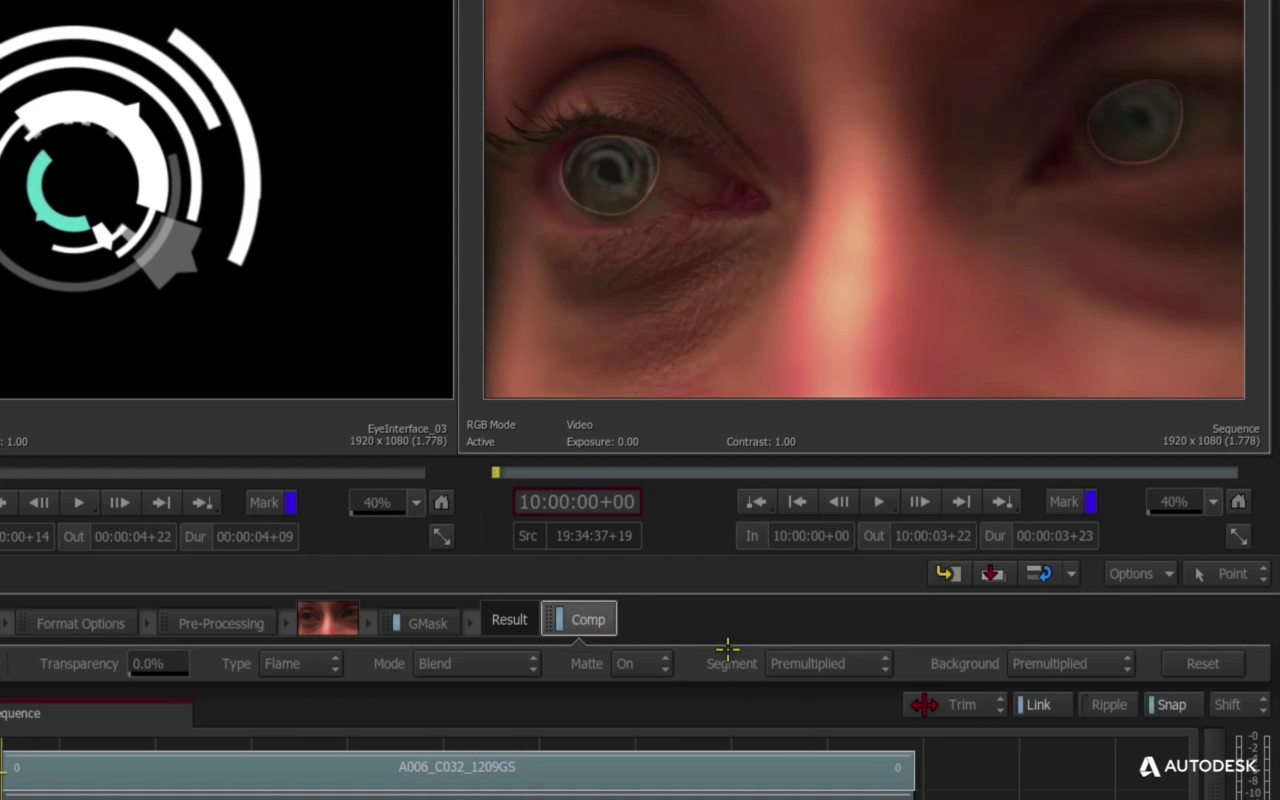
pyautogui.click(806, 663)
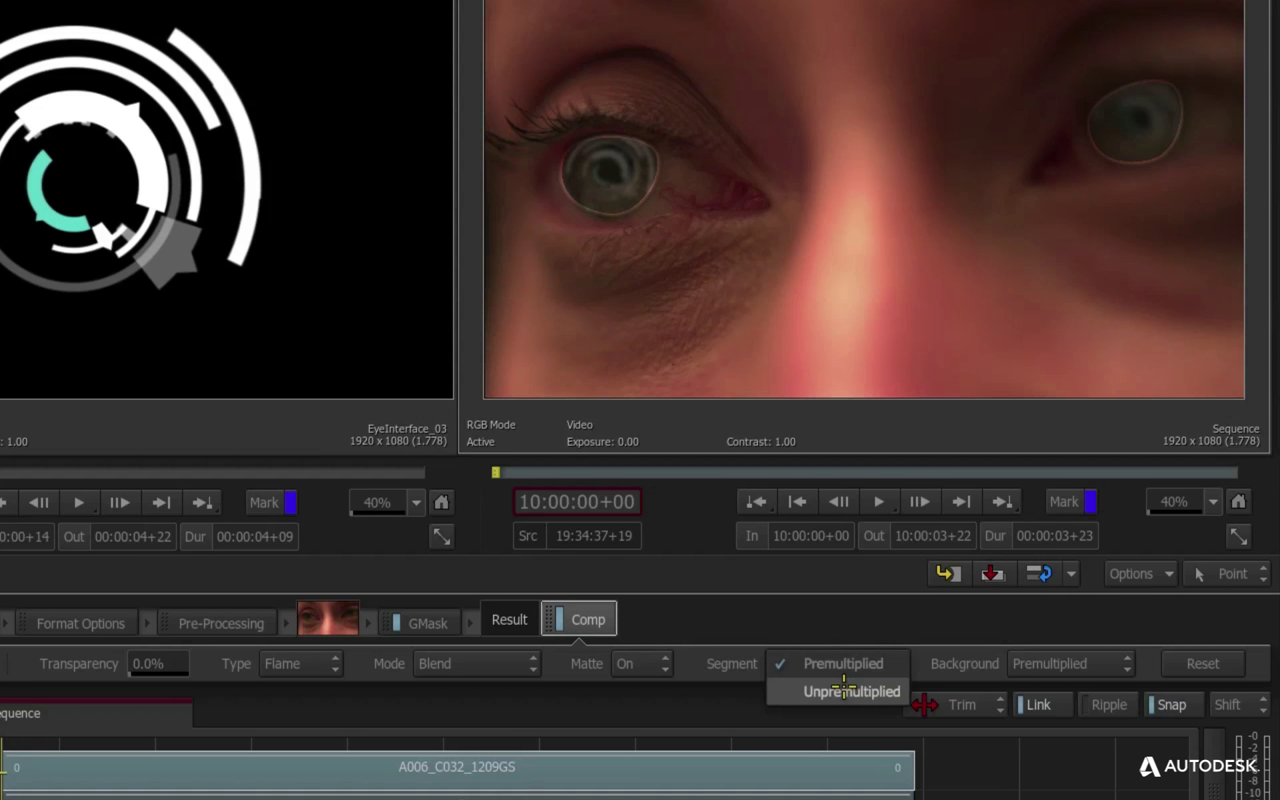
pyautogui.click(838, 691)
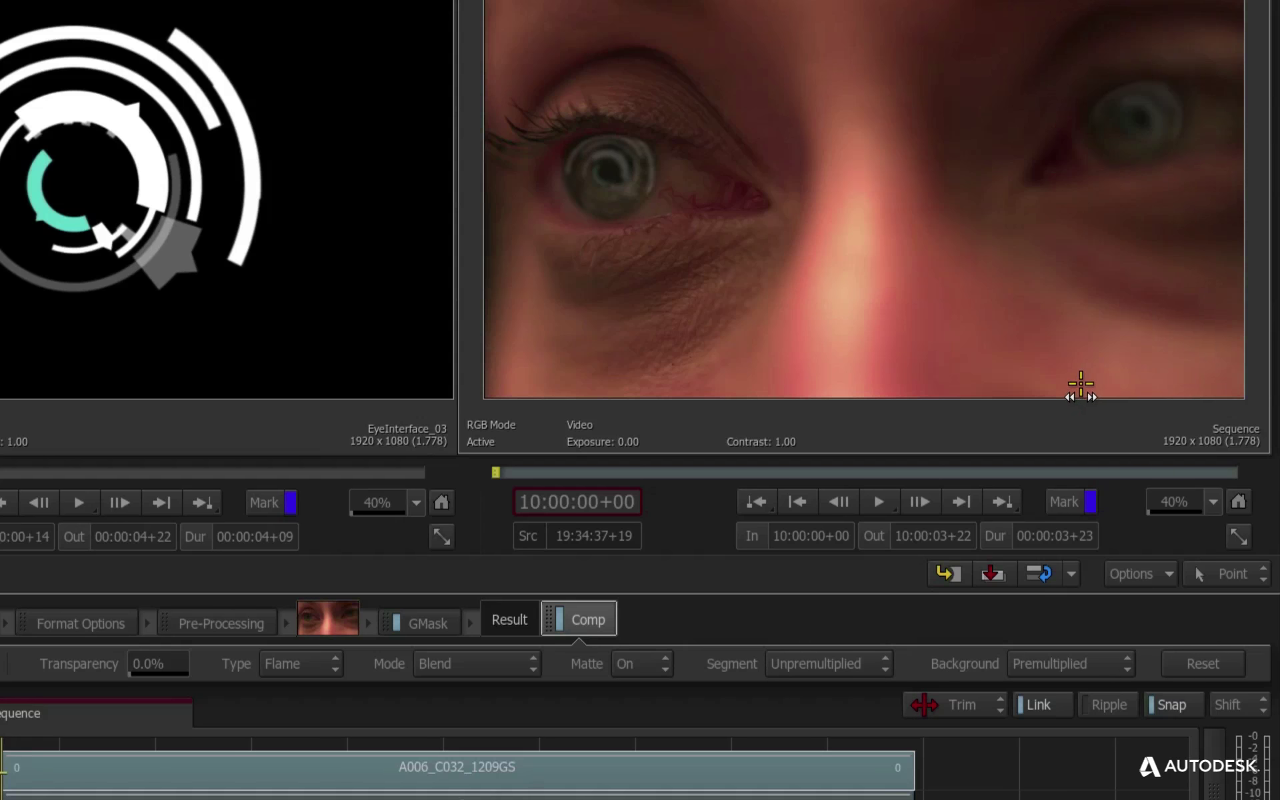
# - Select all four layered clips in the sequence and render the selection
pyautogui.moveTo(486, 723); pyautogui.dragTo(380, 748)
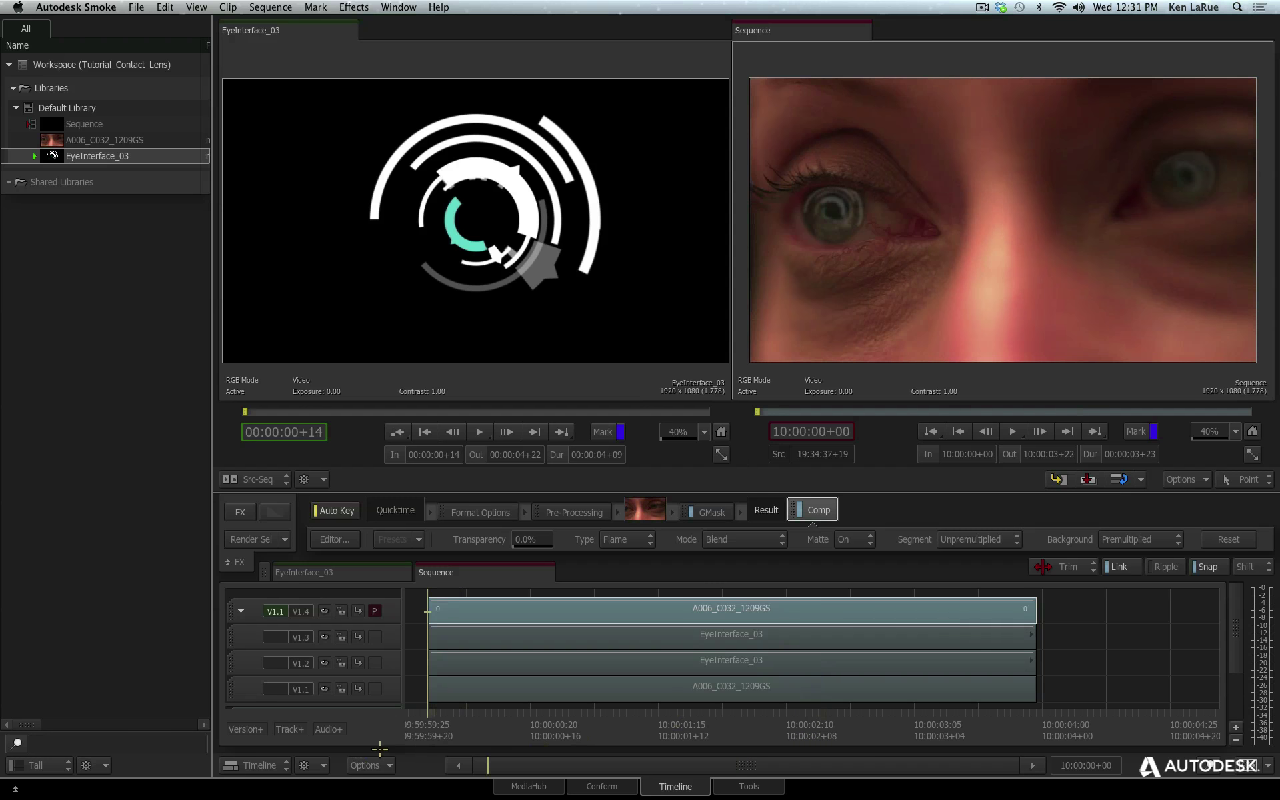
pyautogui.keyDown('shift'); pyautogui.click(510, 676); pyautogui.keyUp('shift')
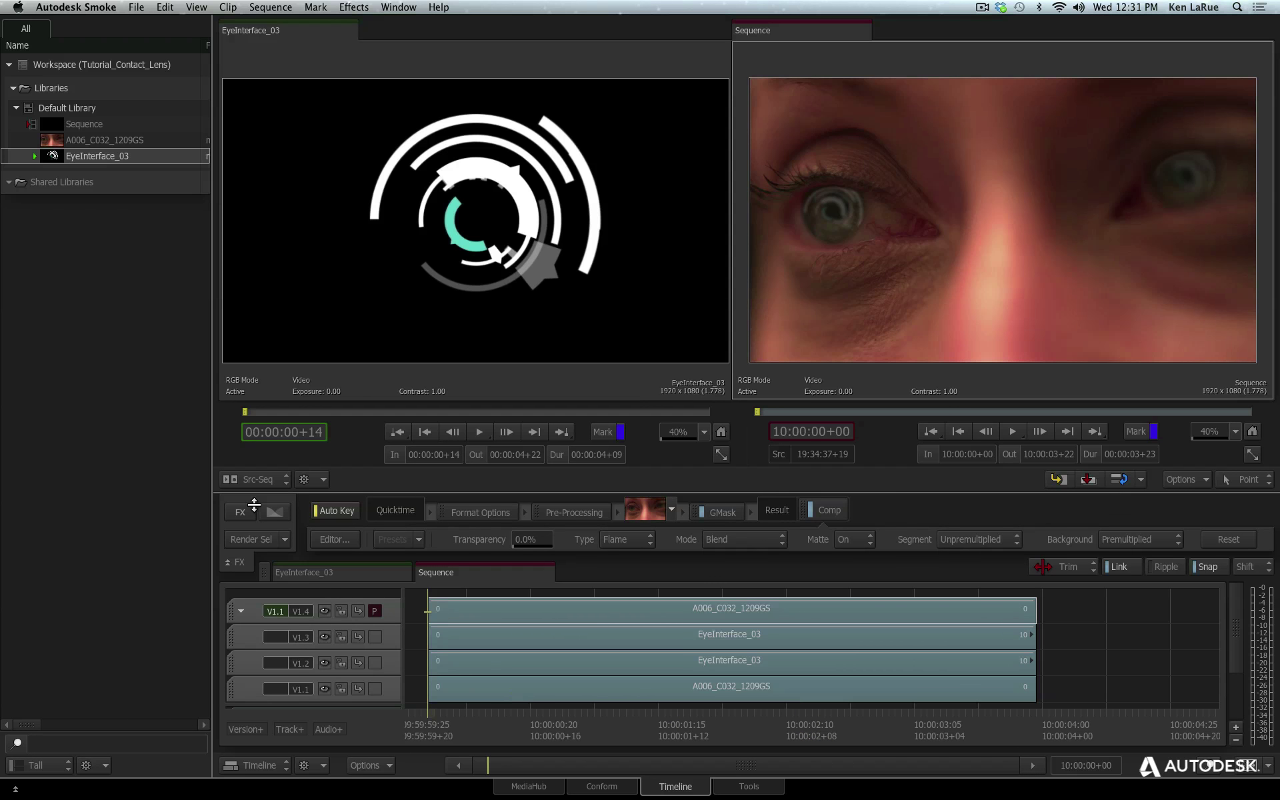
pyautogui.click(238, 538)
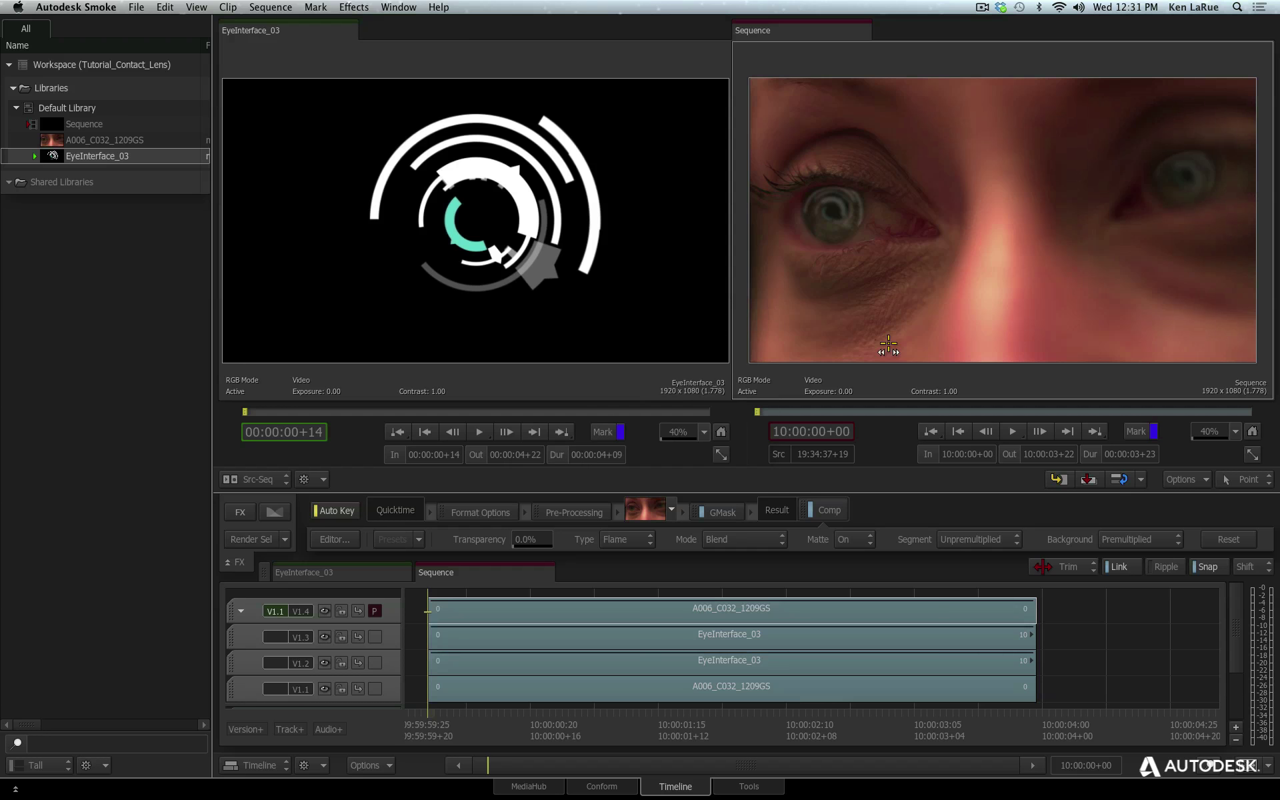
# - Play the contact lens sequence and scrub back through it to review the composite on both eyes
pyautogui.press('space')
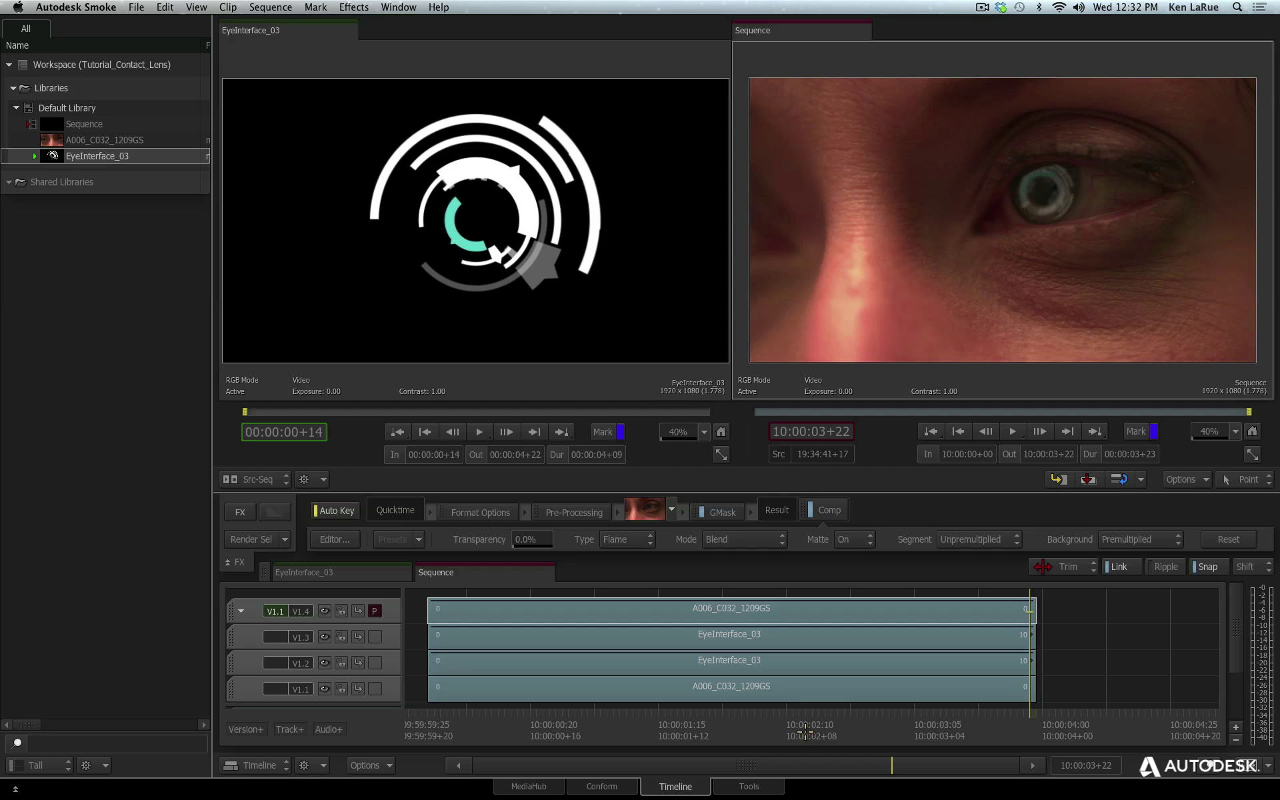
pyautogui.moveTo(985, 708); pyautogui.dragTo(437, 759)
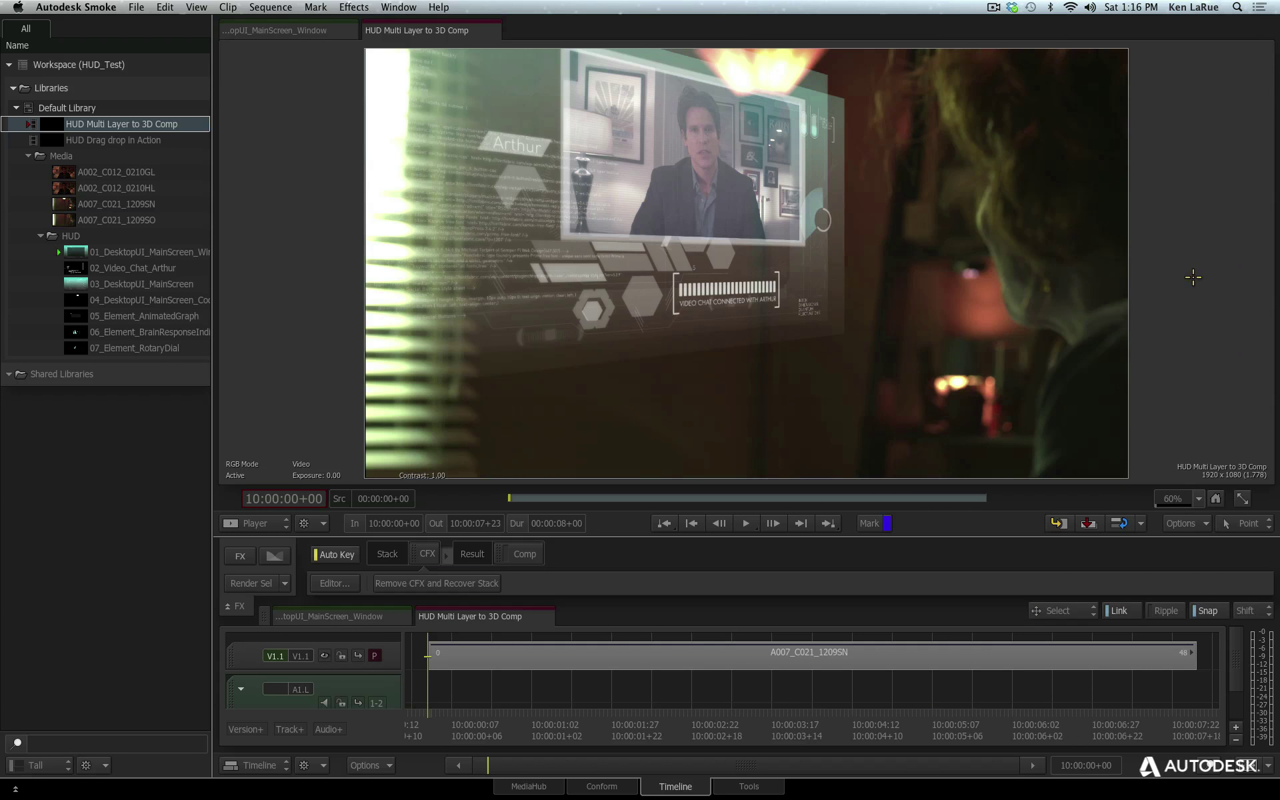
# - Play the HUD Multi Layer to 3D Comp sequence in the HUD_Test workspace
pyautogui.press('space')
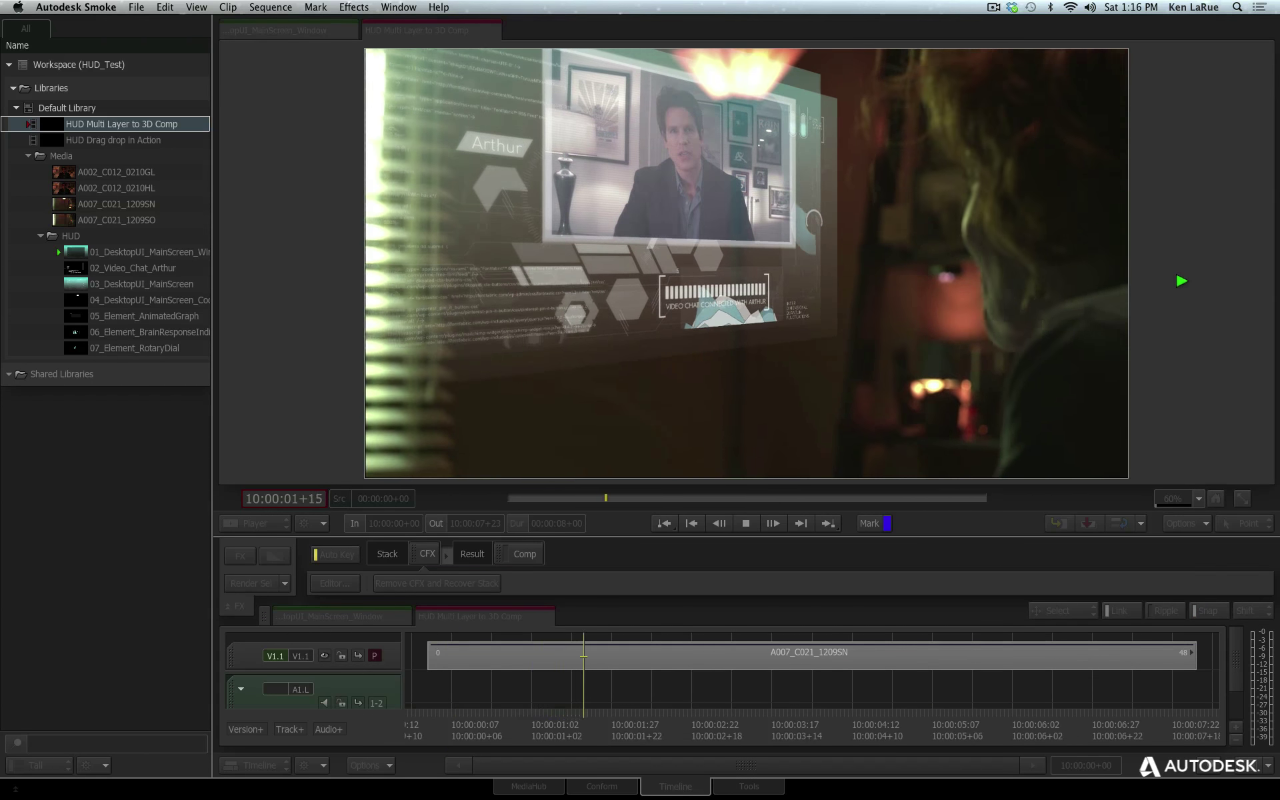